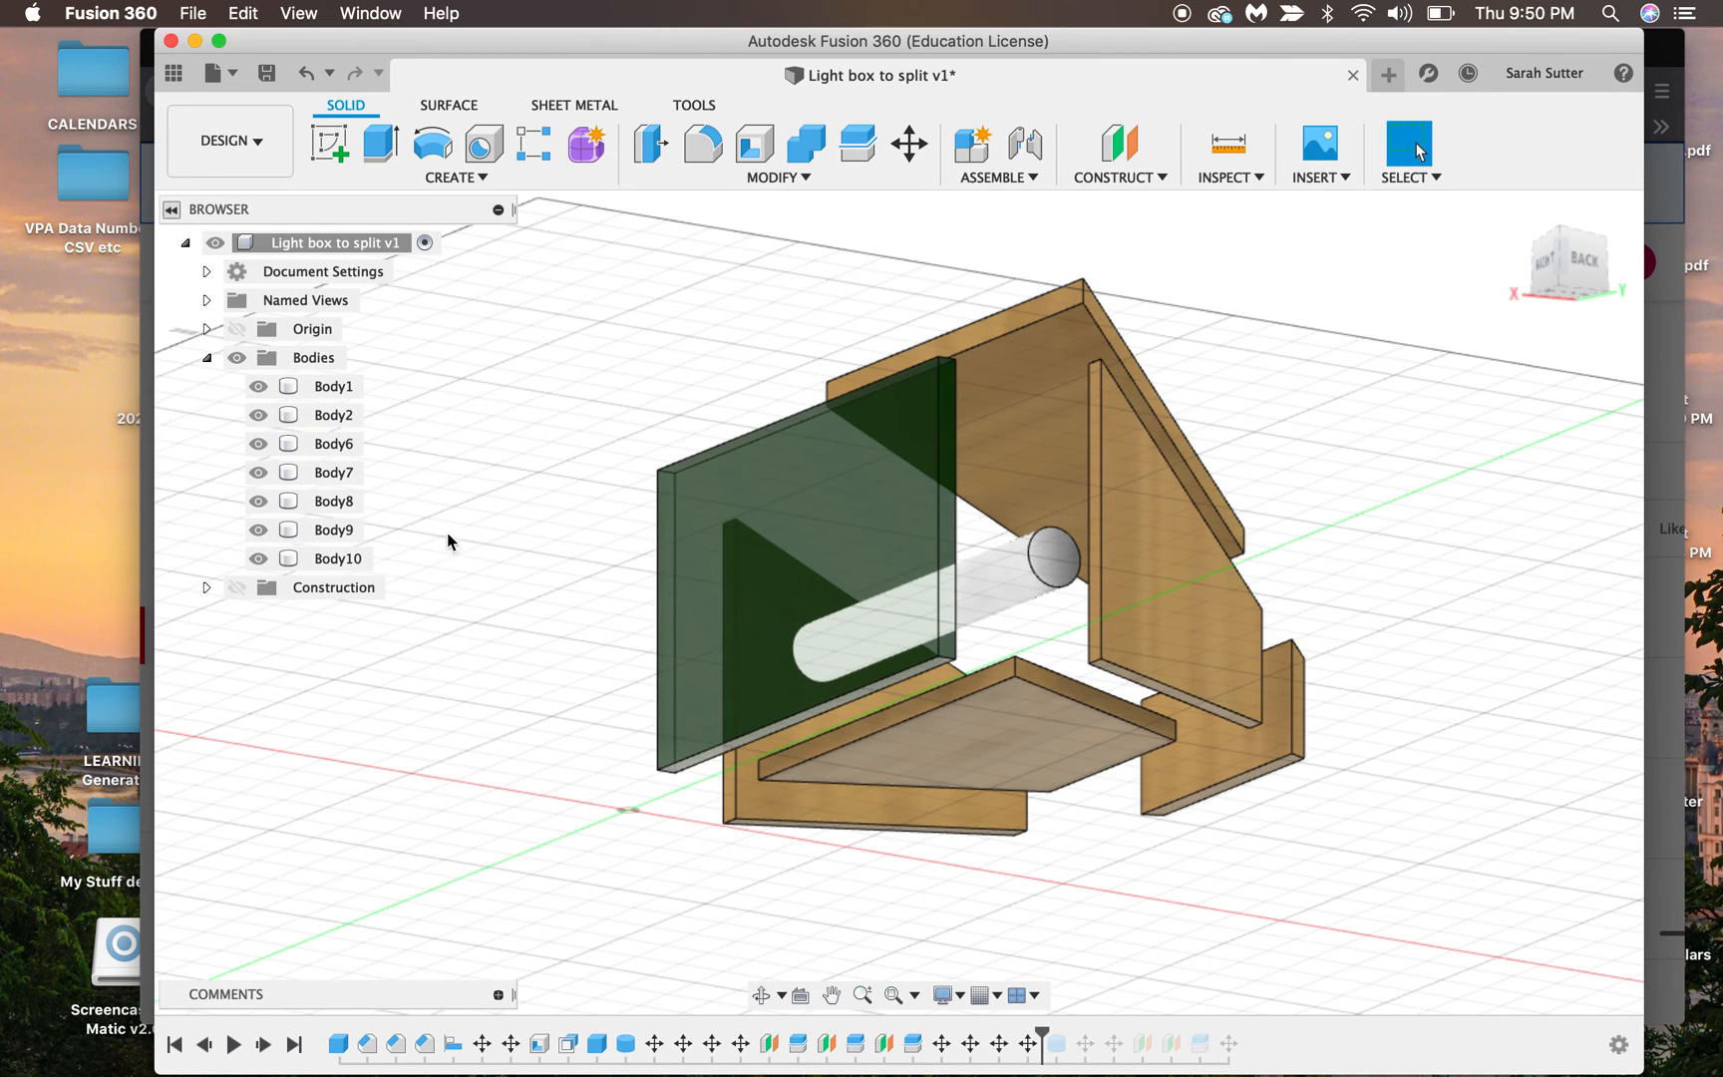
Step: Hide the light tube, Body6, so only the box panels remain in view
click(1037, 573)
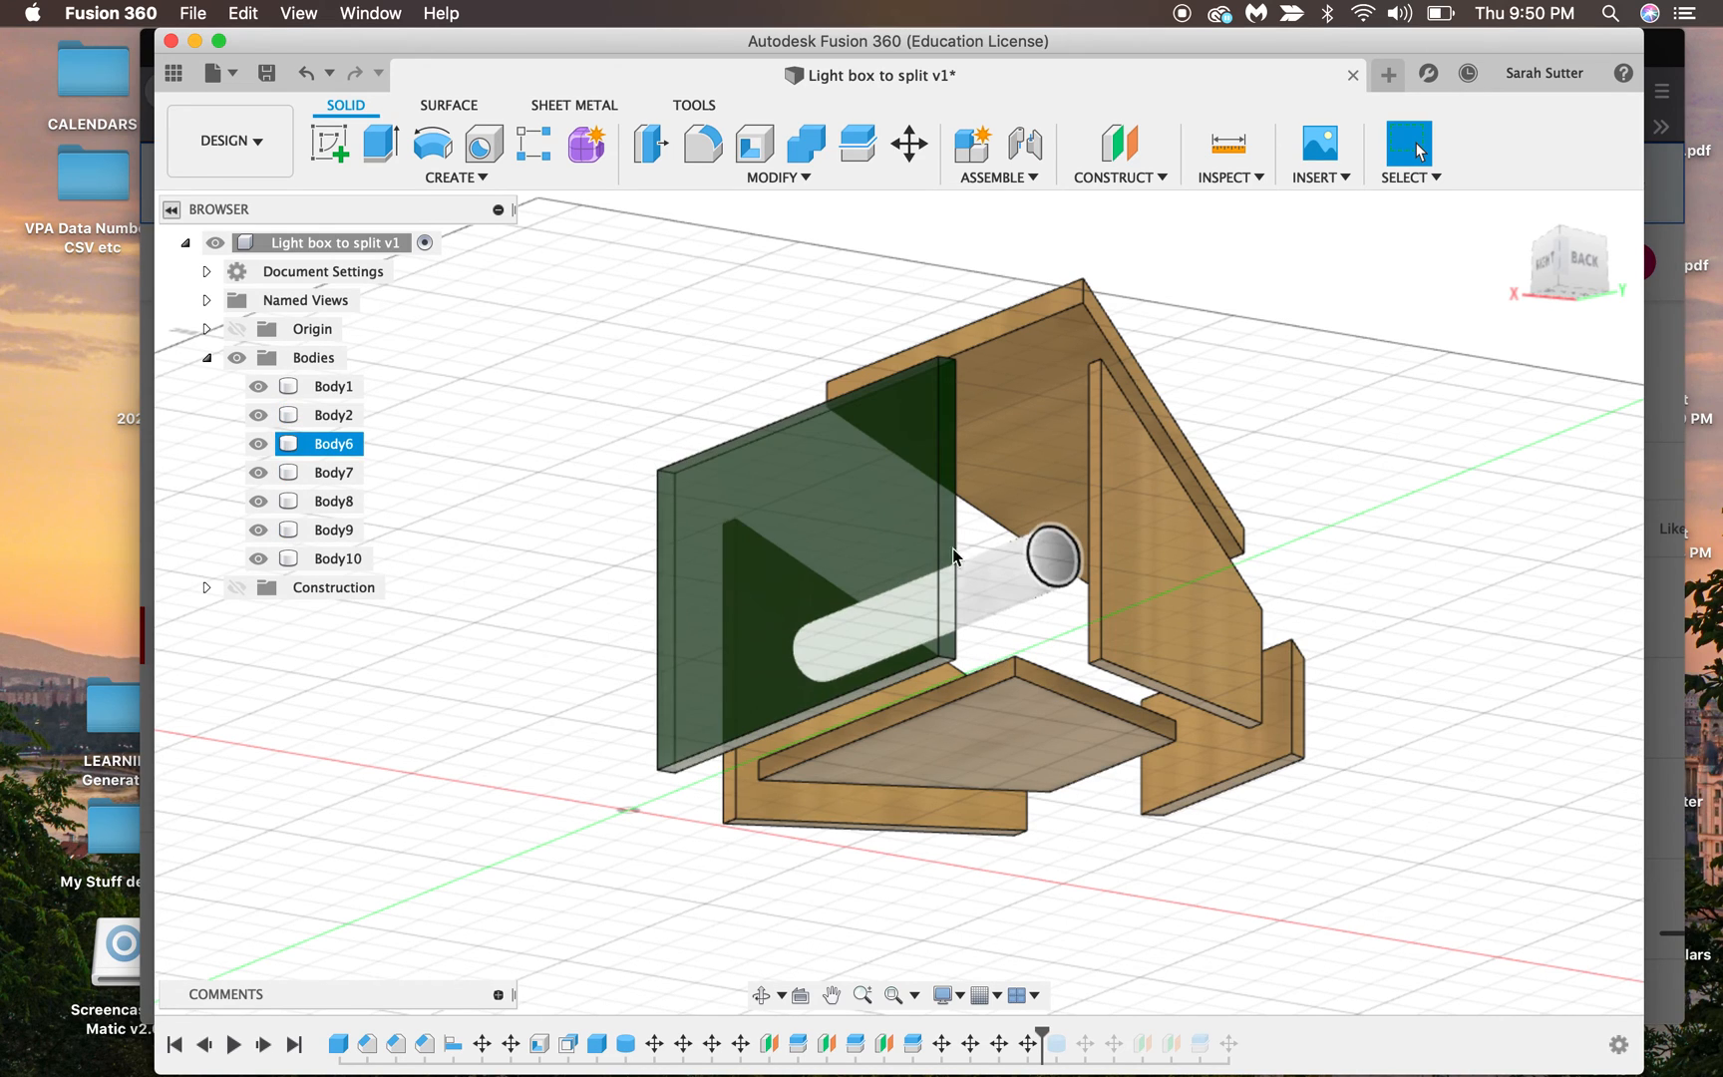
click(259, 444)
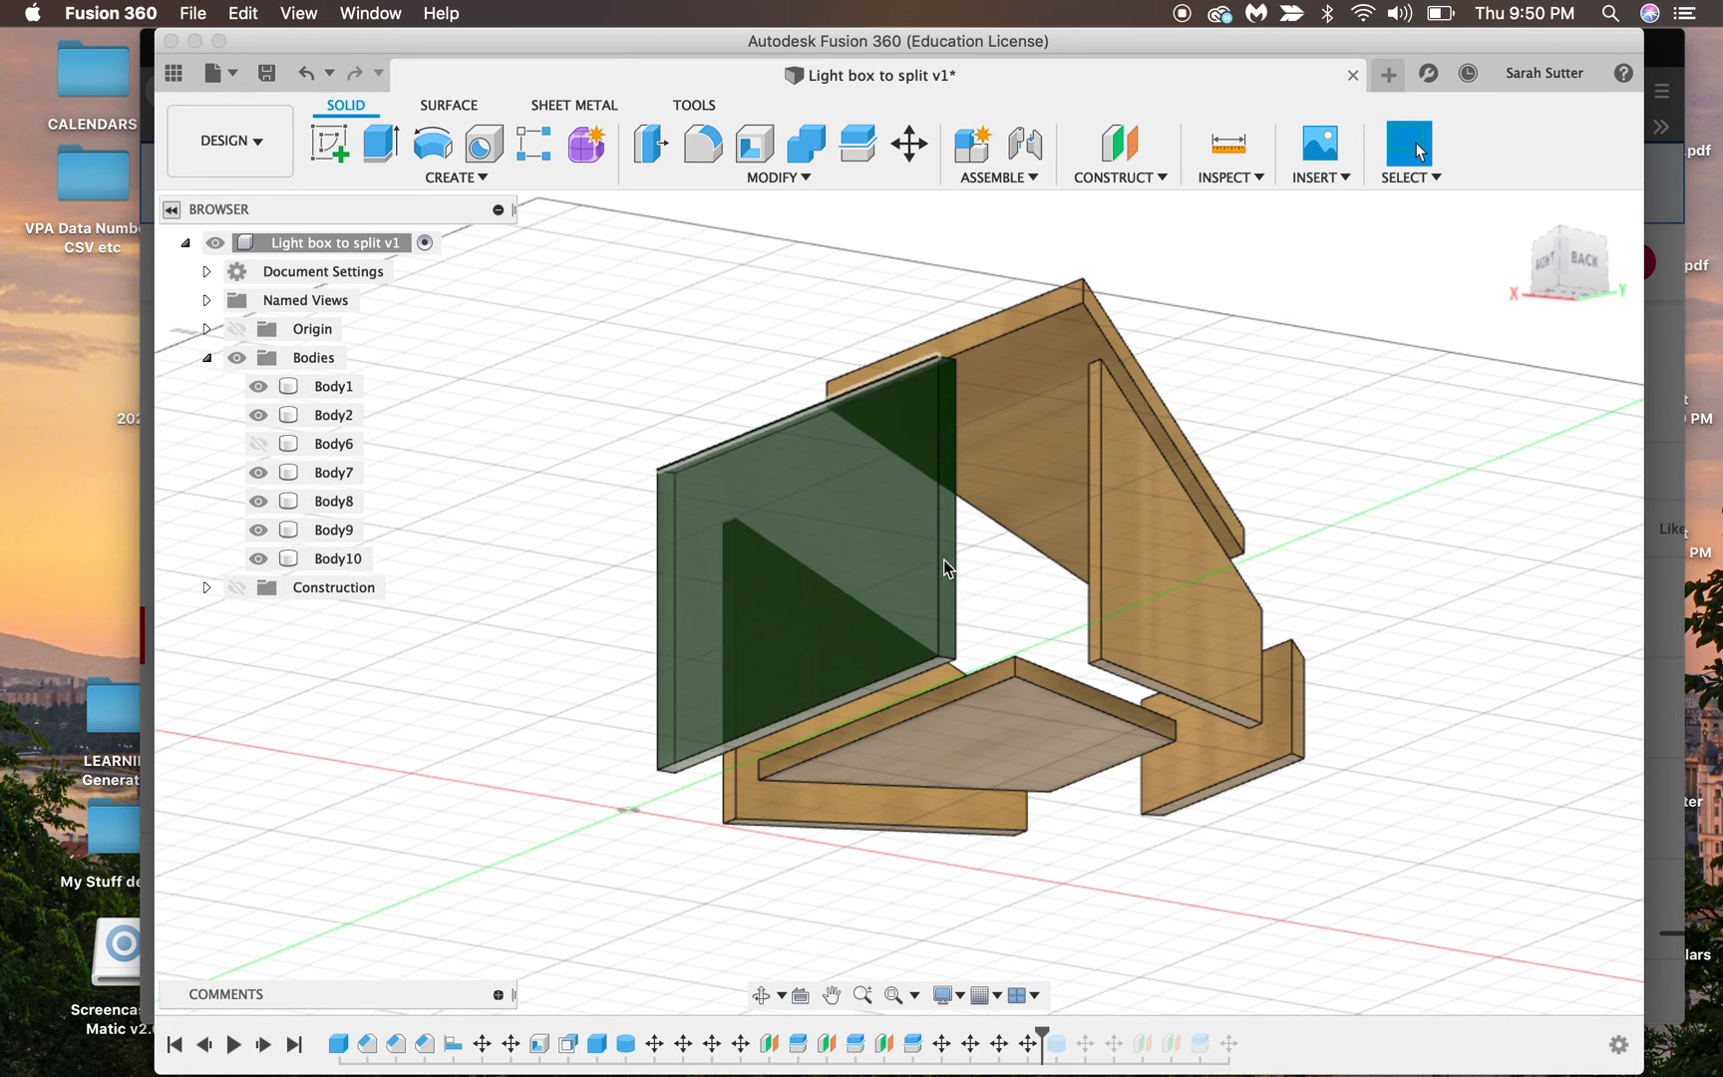
mouse_move(1580, 267)
shift+middle_down()
mouse_move(1535, 294)
mouse_move(1535, 280)
shift+middle_up()
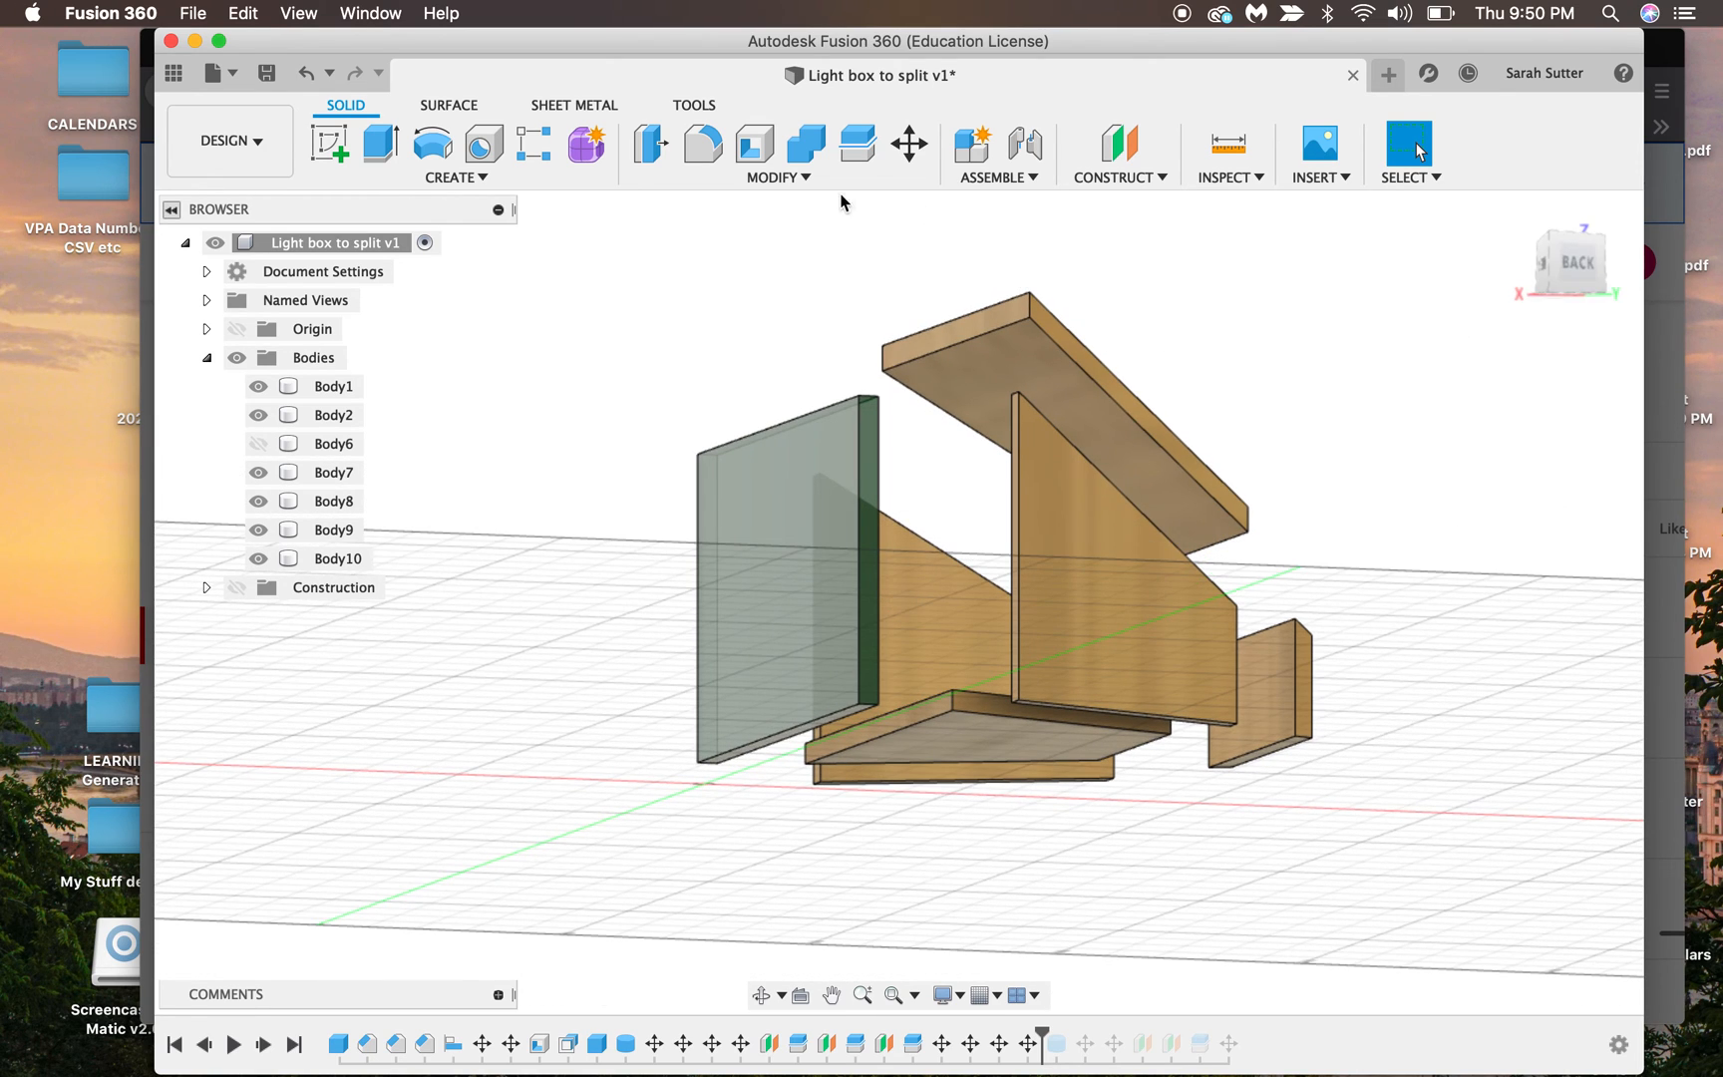
Step: Align the large face of the green panel Body2 and of the side panel Body8 with the underside of Body9
click(802, 179)
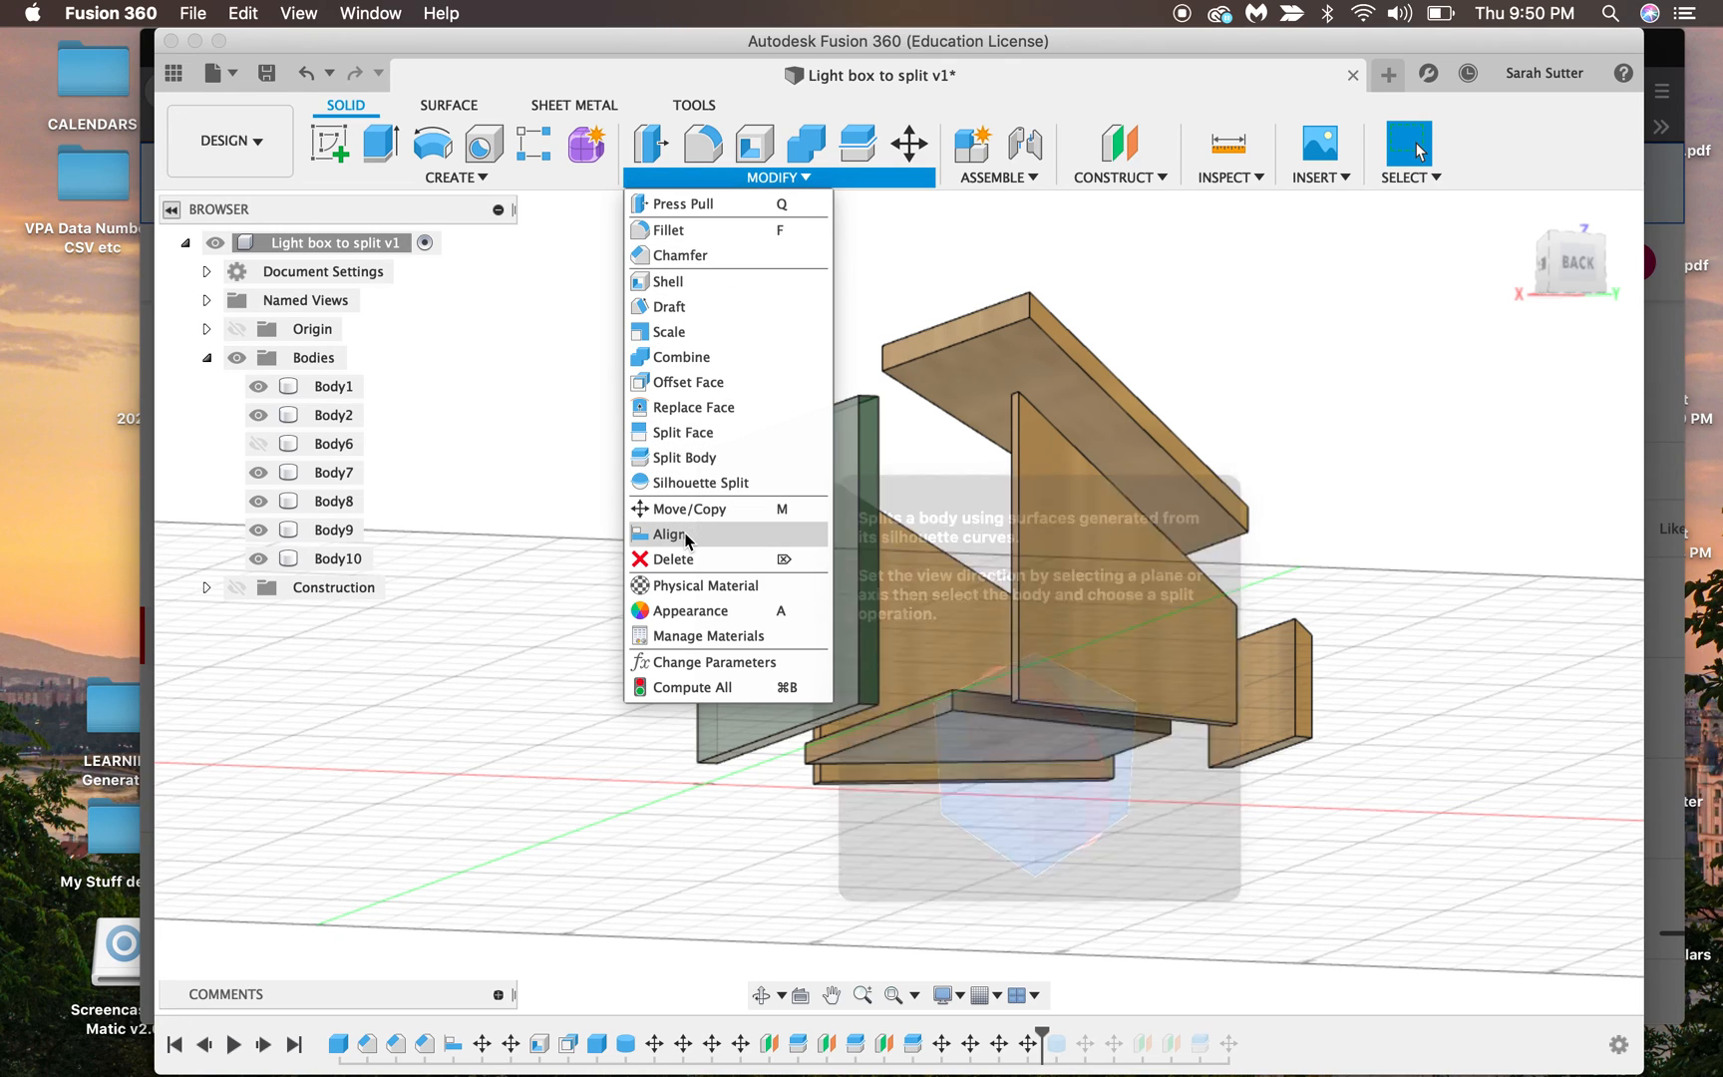
click(673, 534)
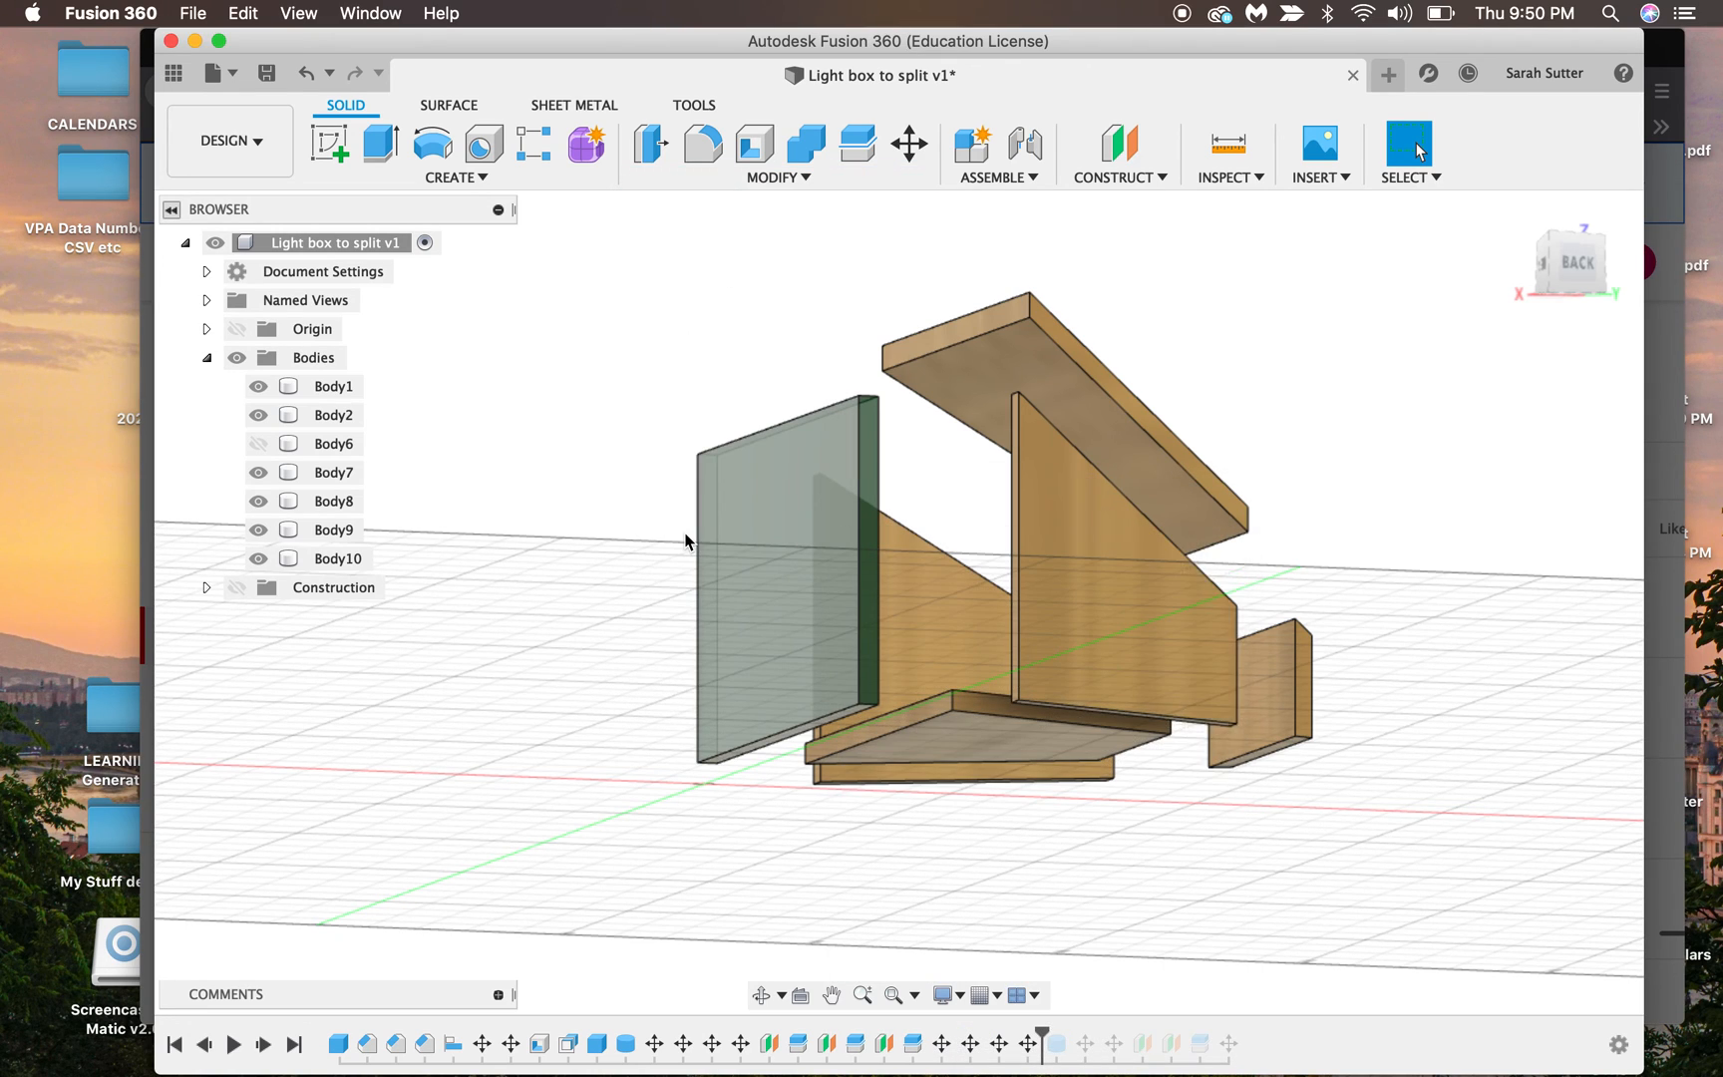
click(798, 578)
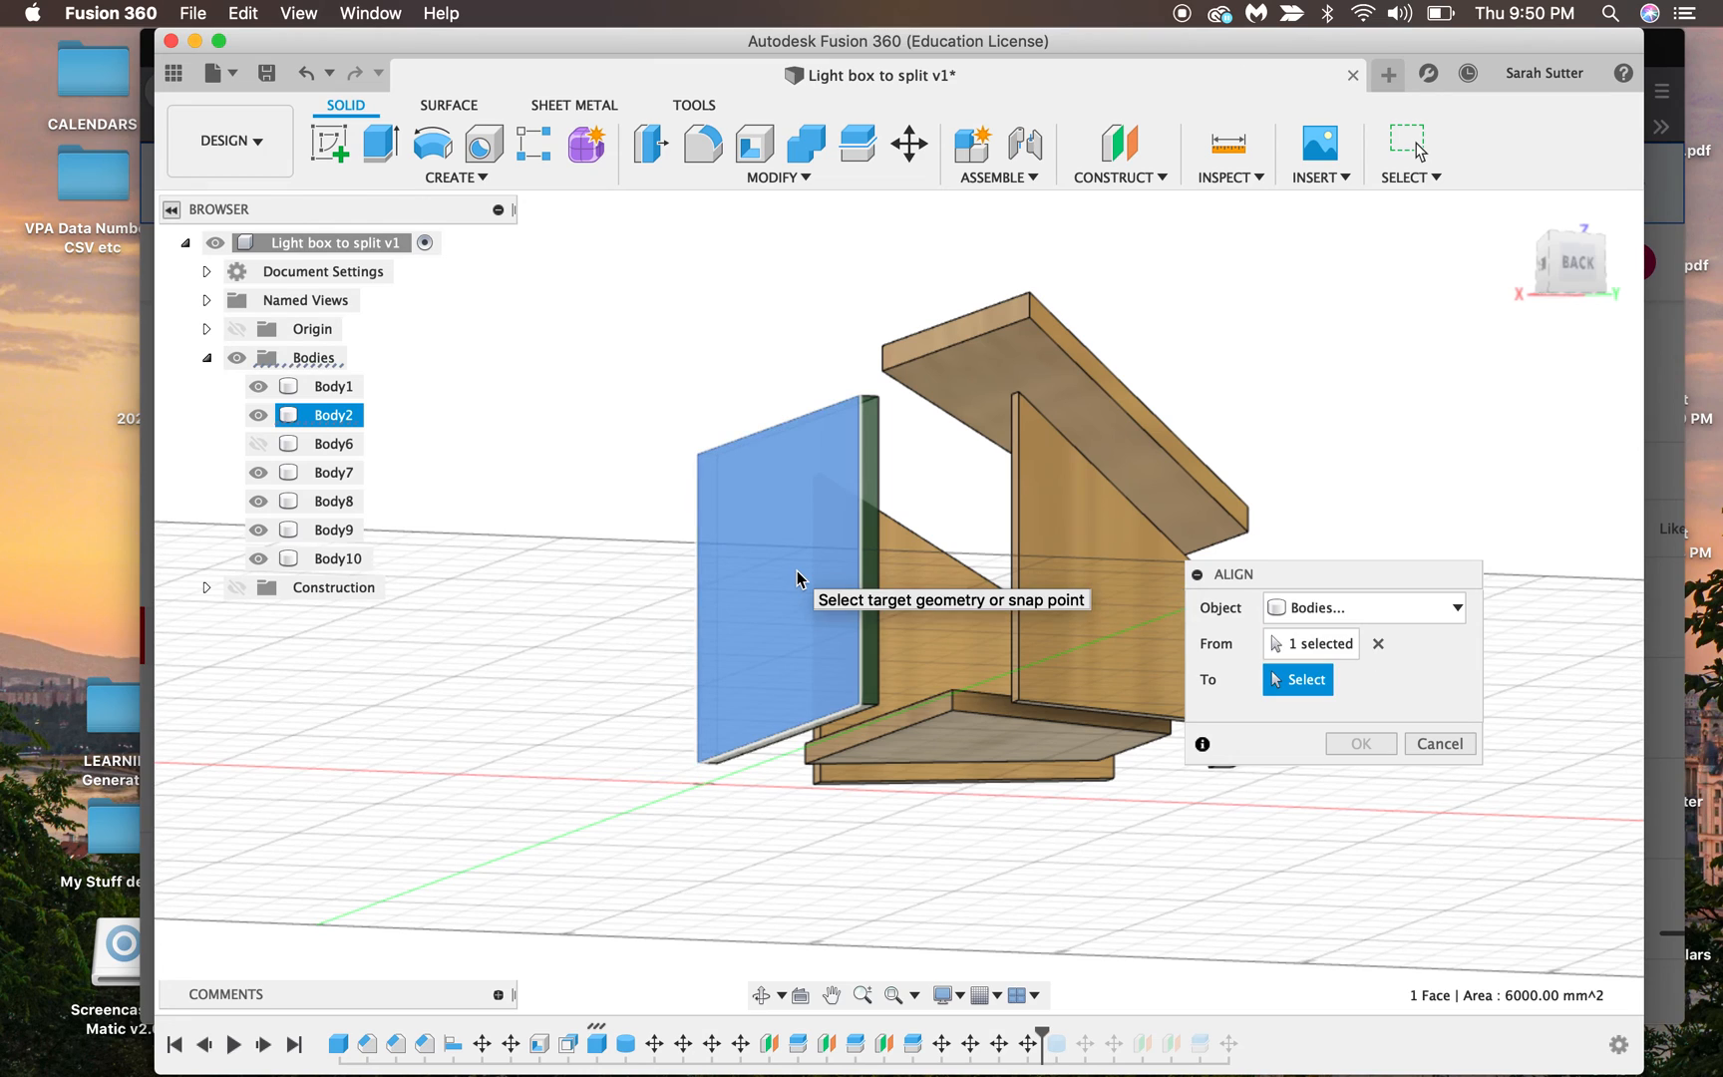
click(958, 736)
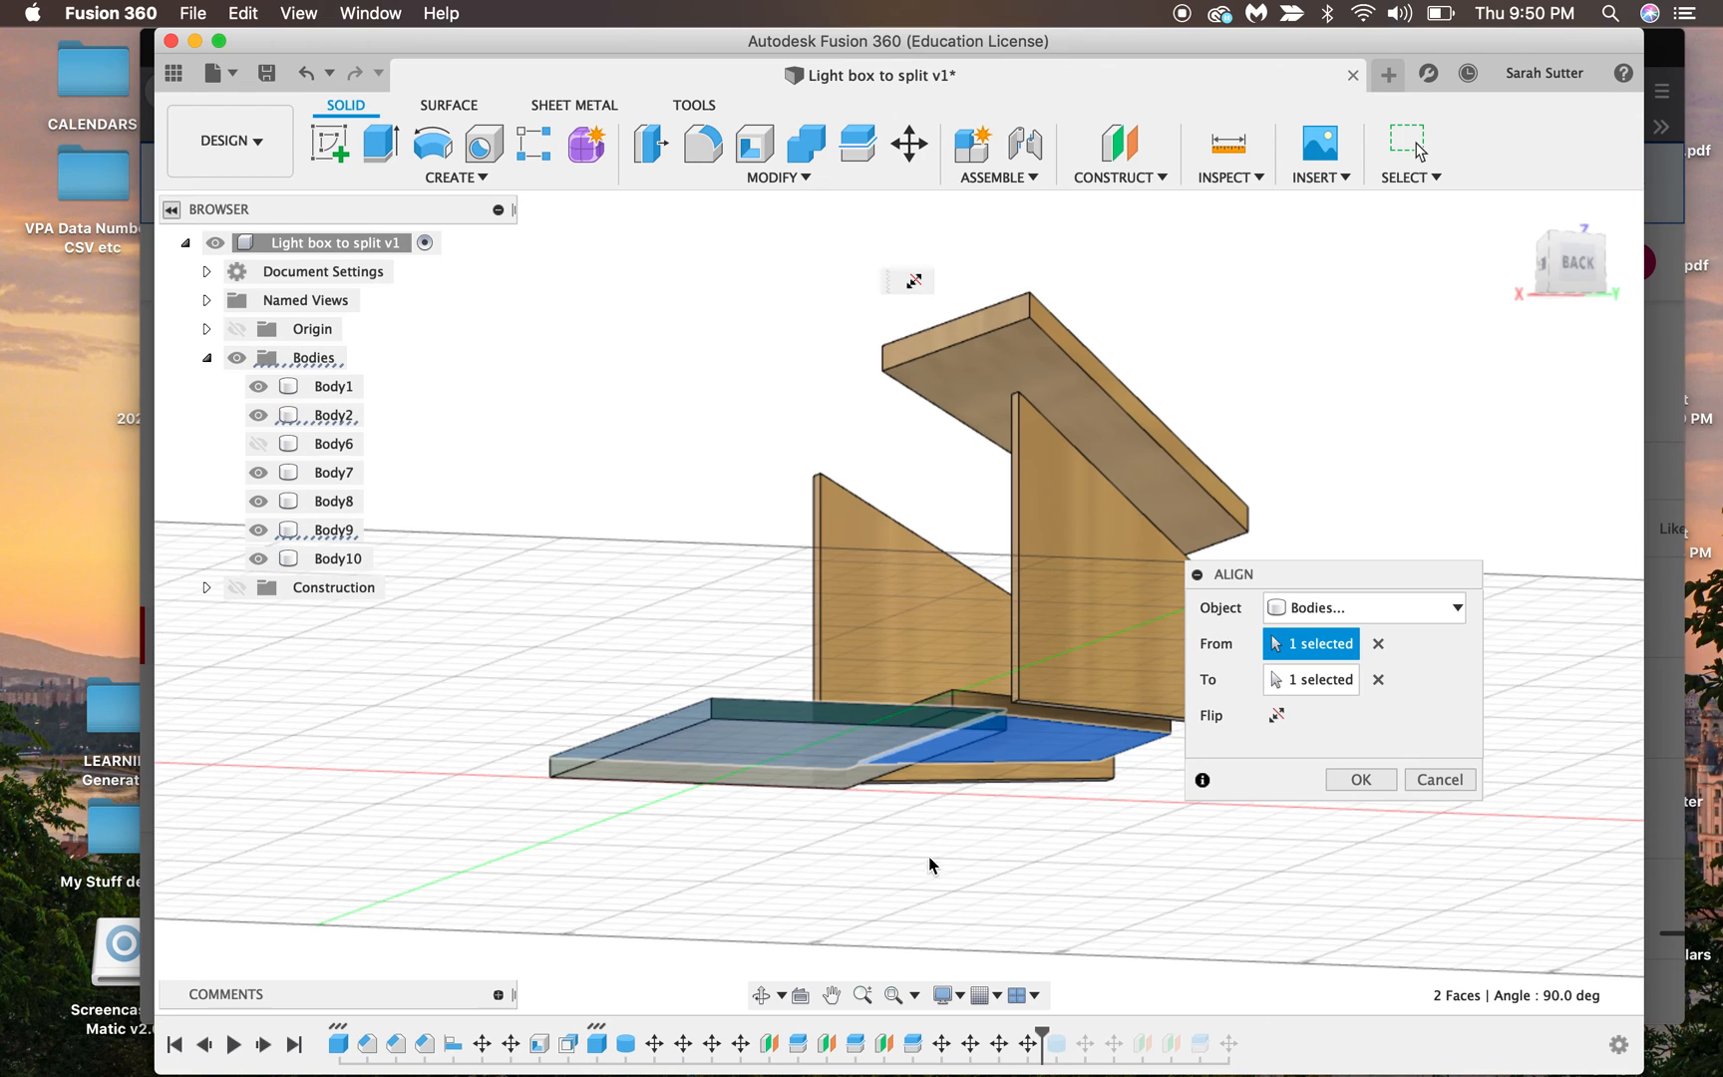
click(1081, 593)
click(1043, 740)
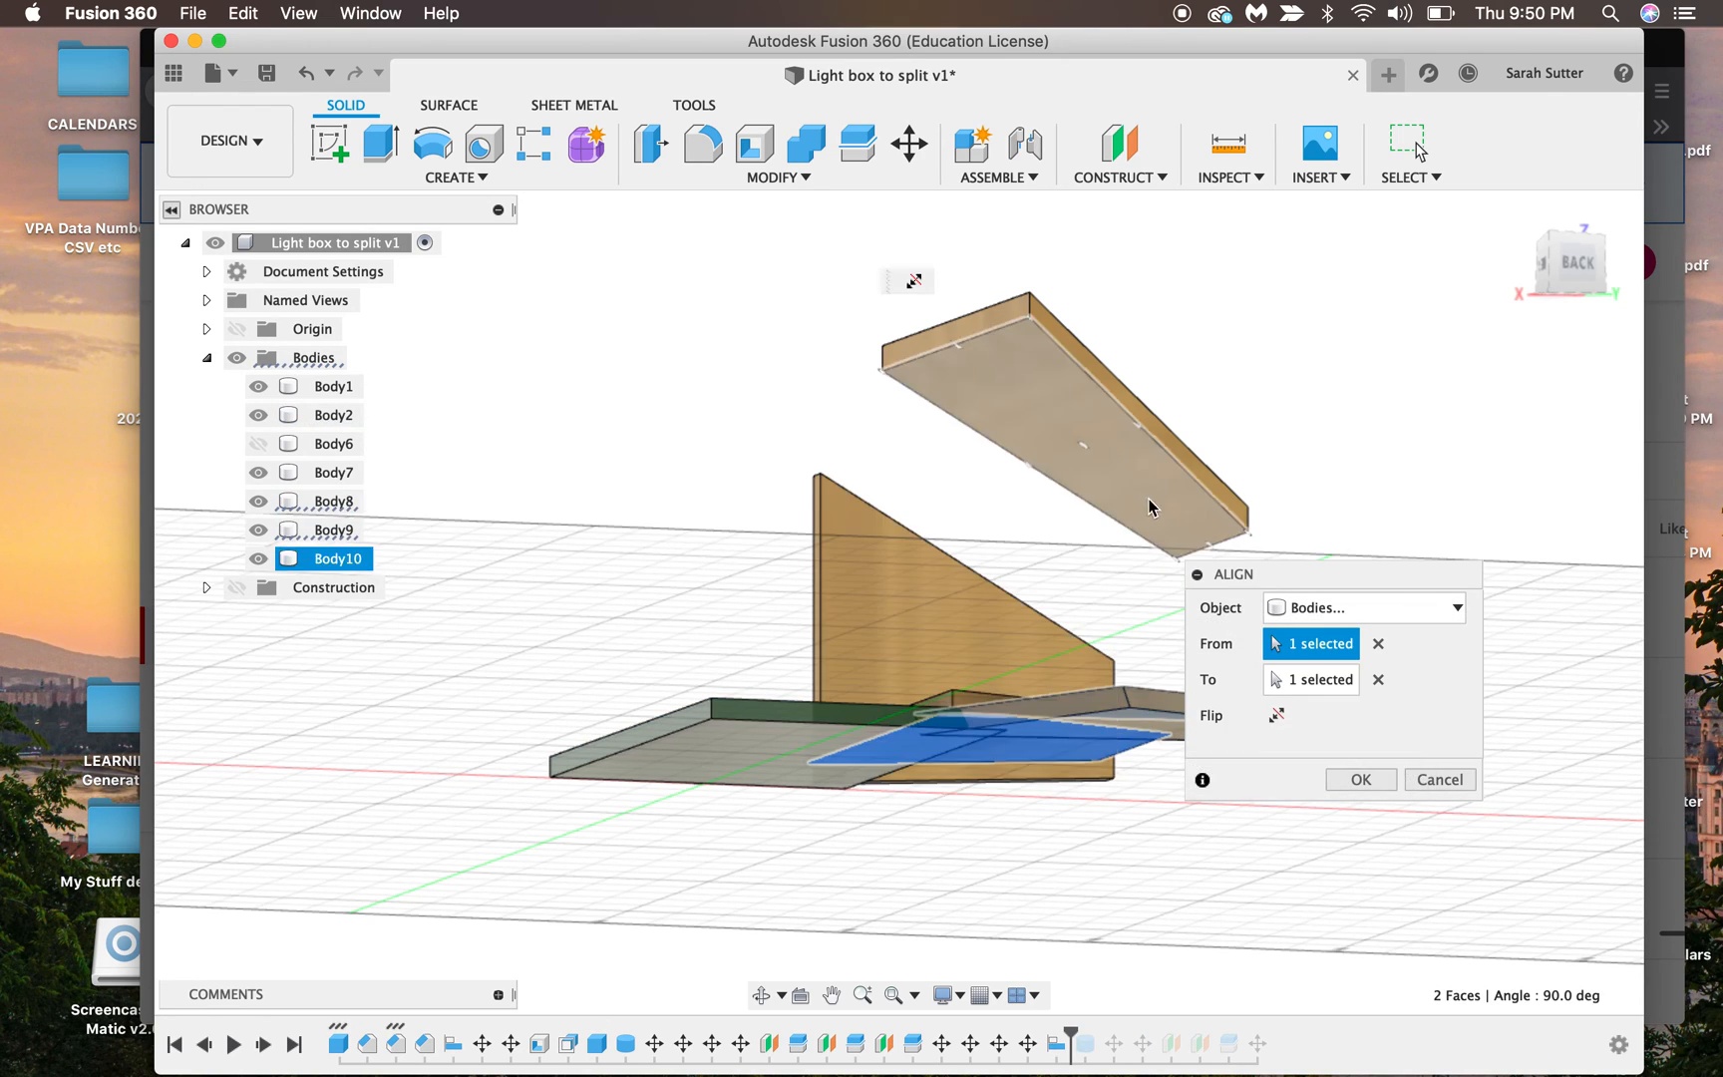
Step: Try to align the inner face of the sloped panel Body1 with Body9
click(1115, 449)
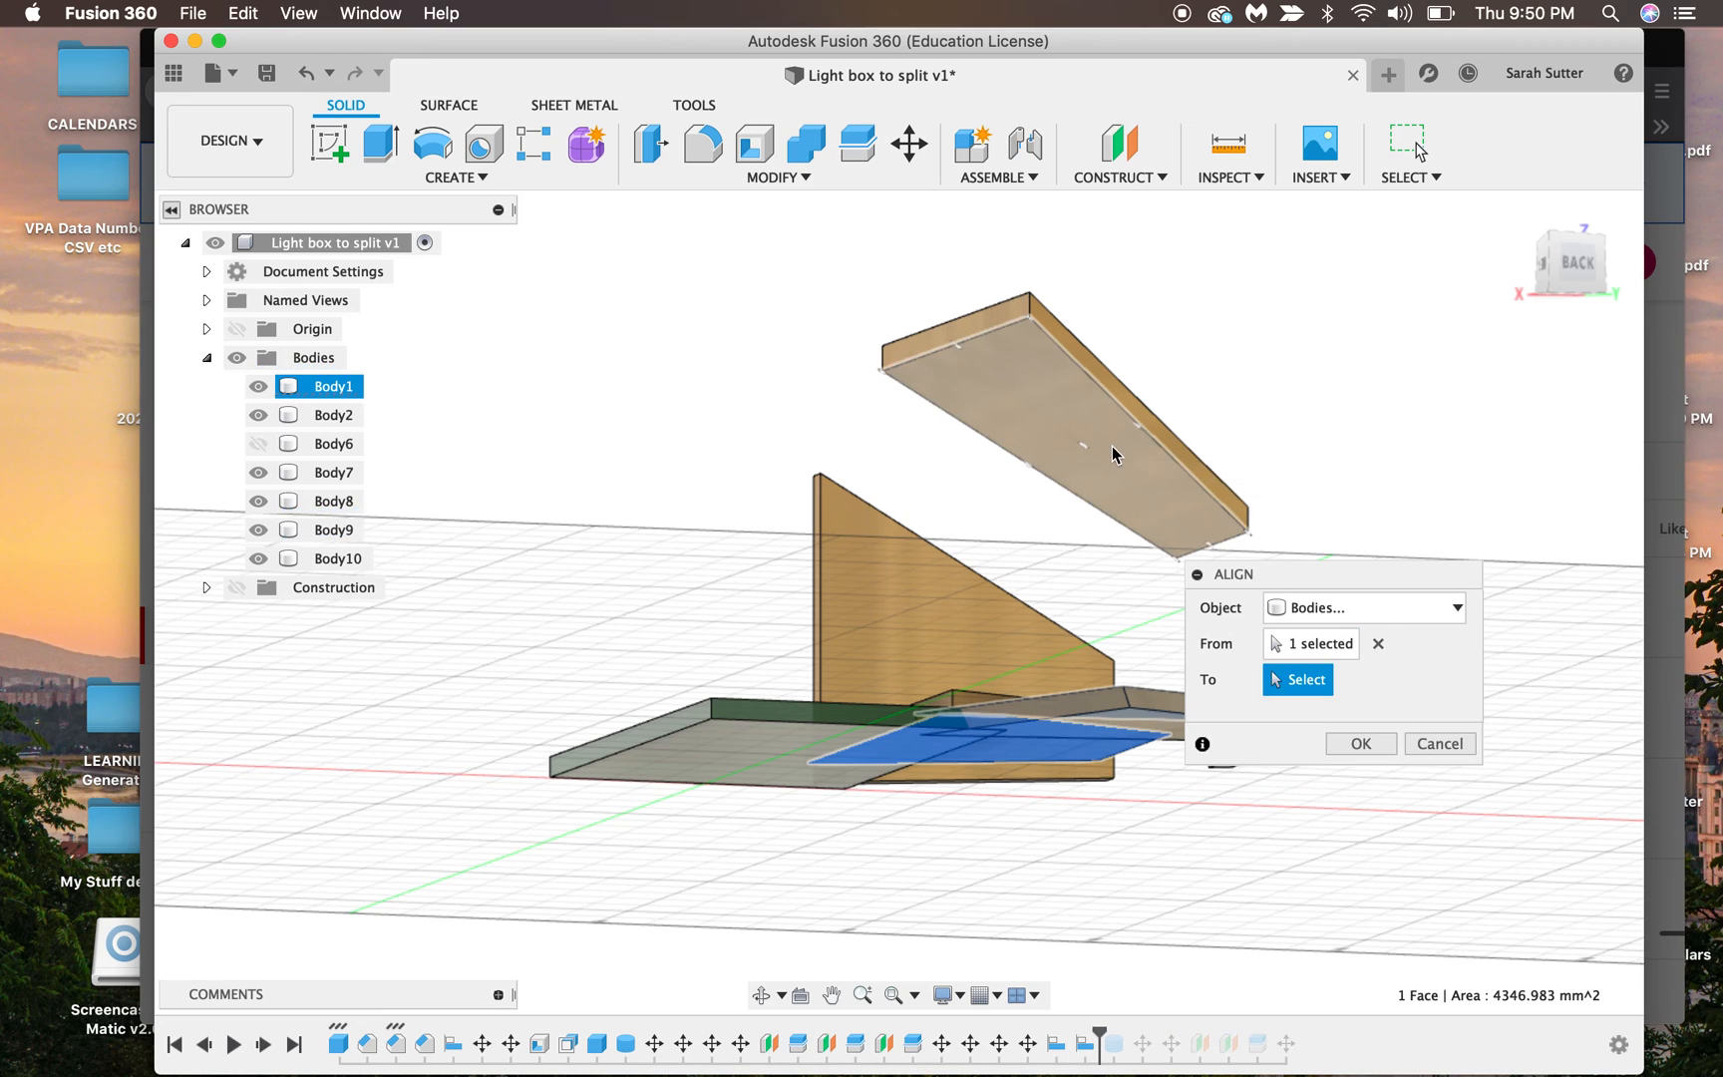
click(1041, 742)
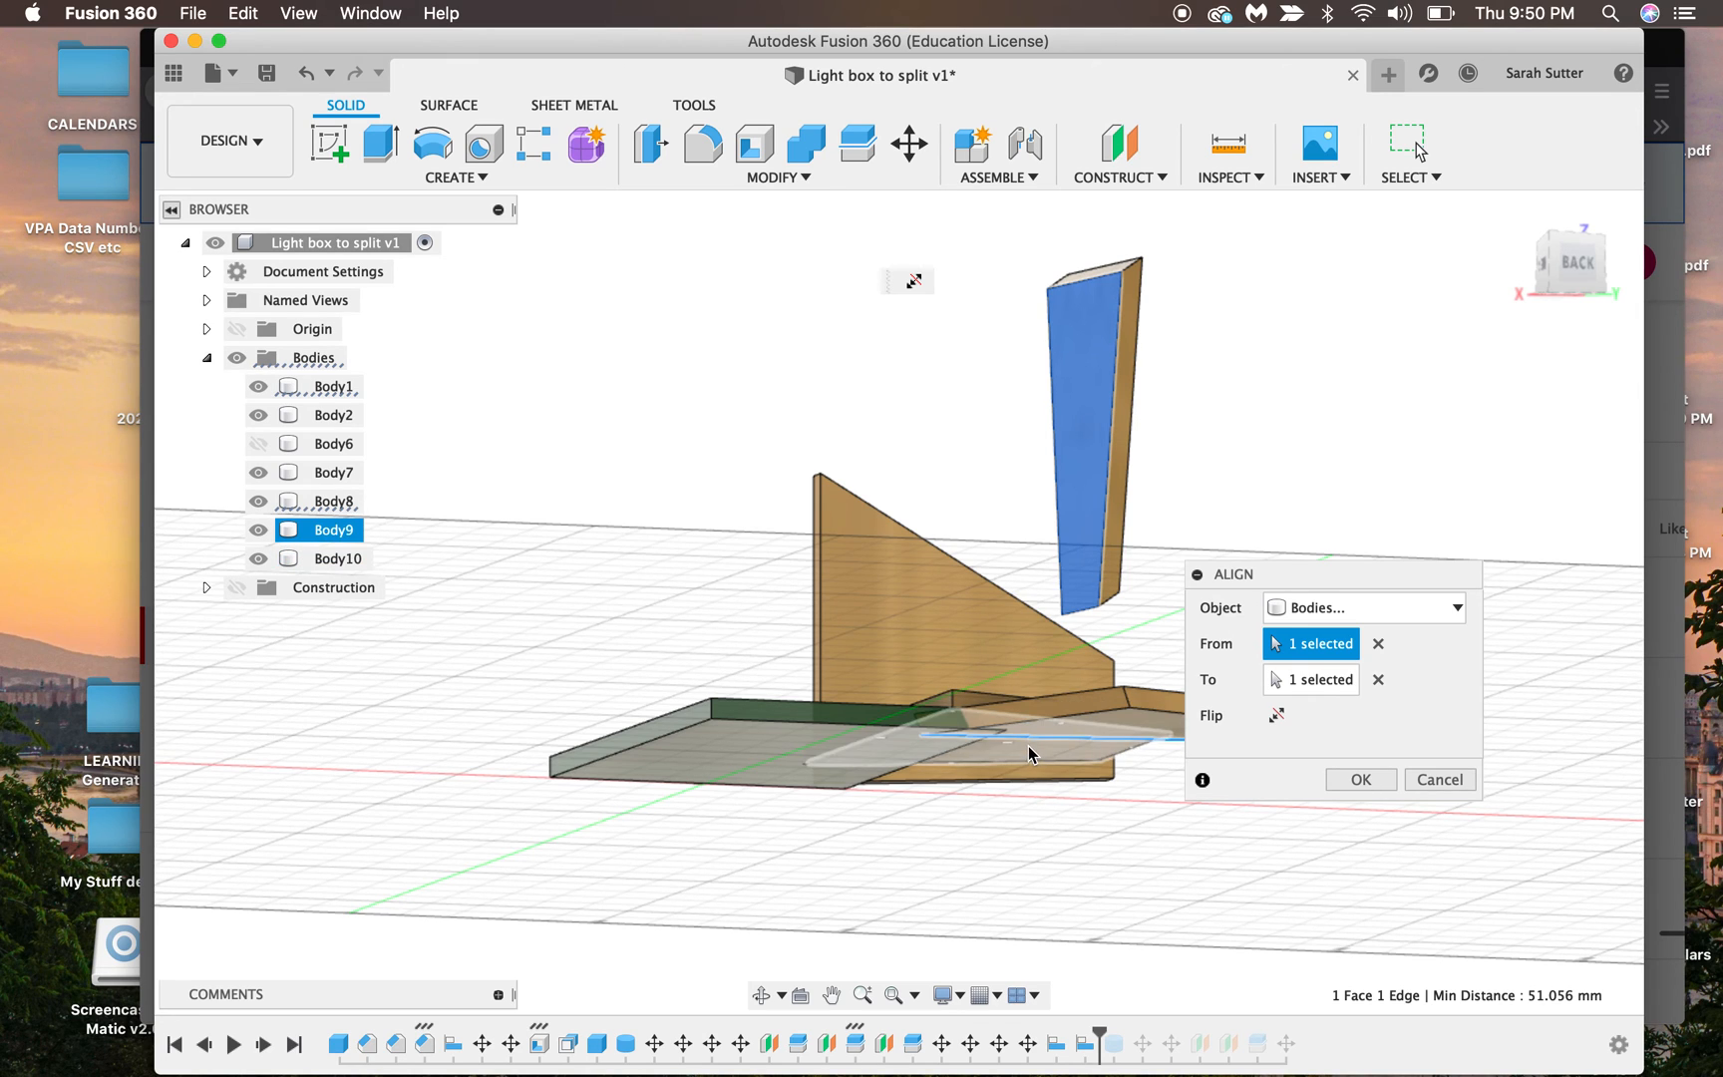
drag(1571, 240, 1570, 211)
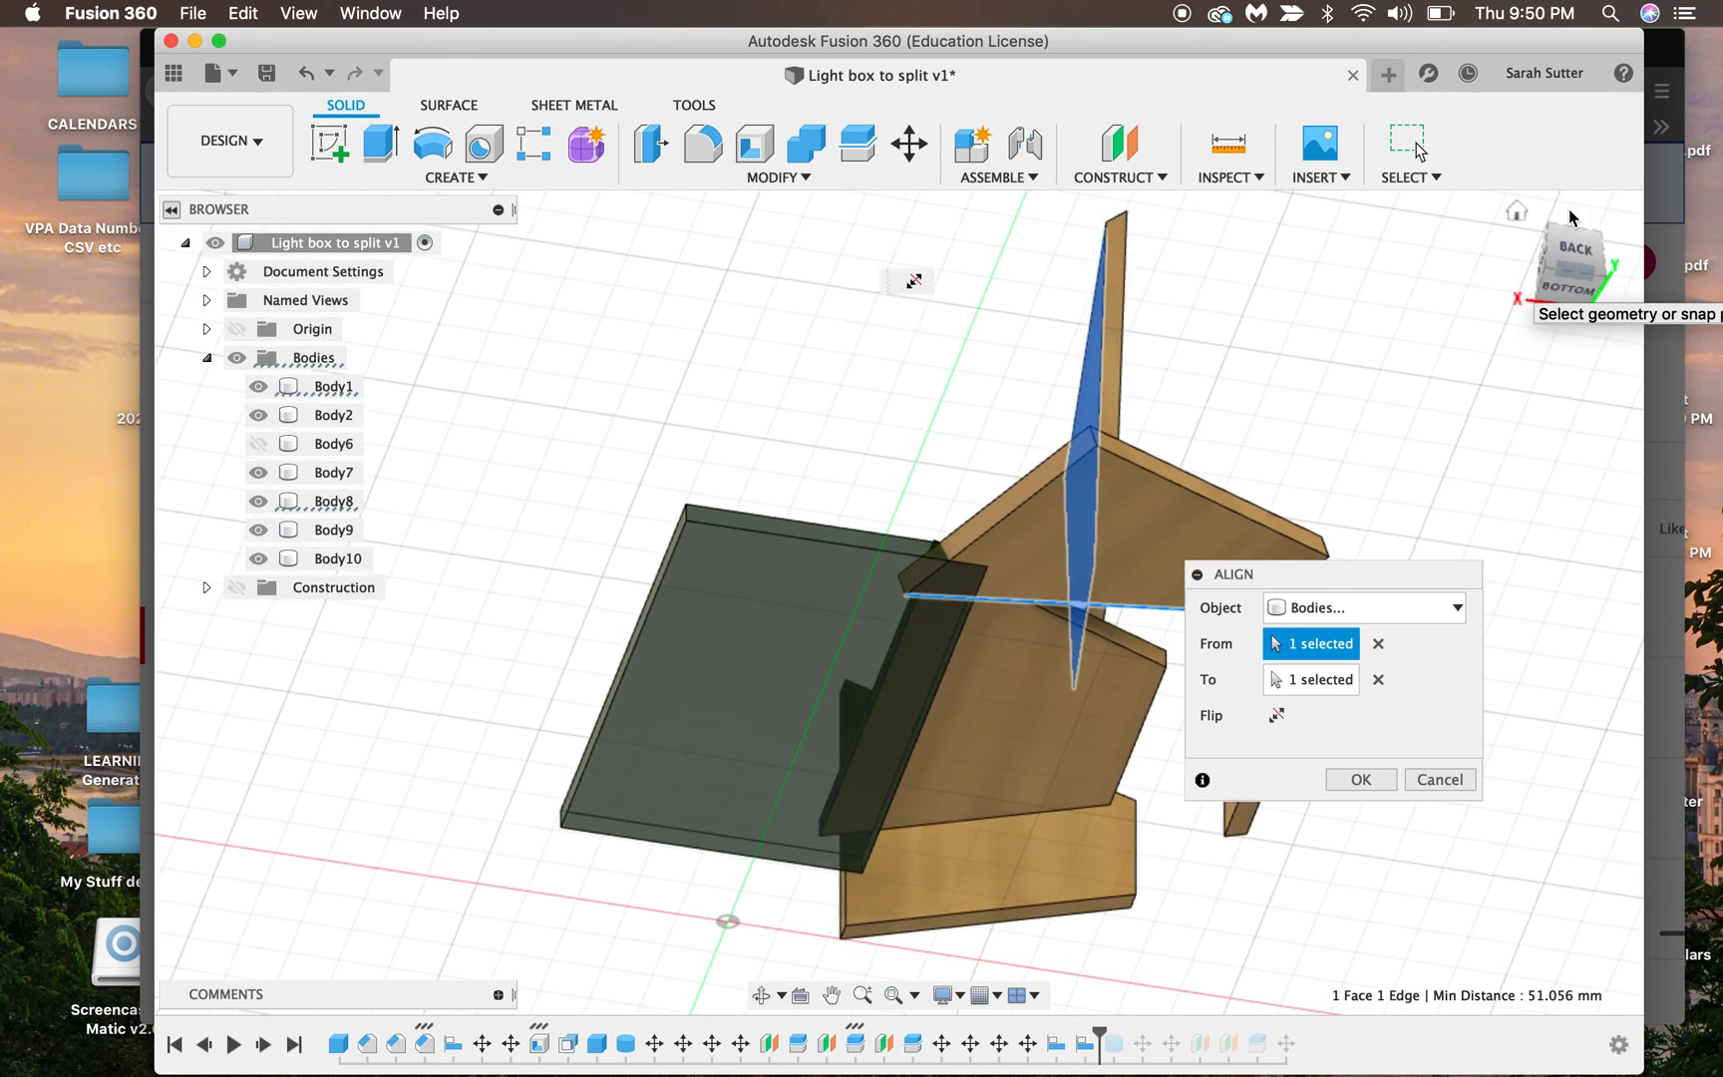
click(1071, 717)
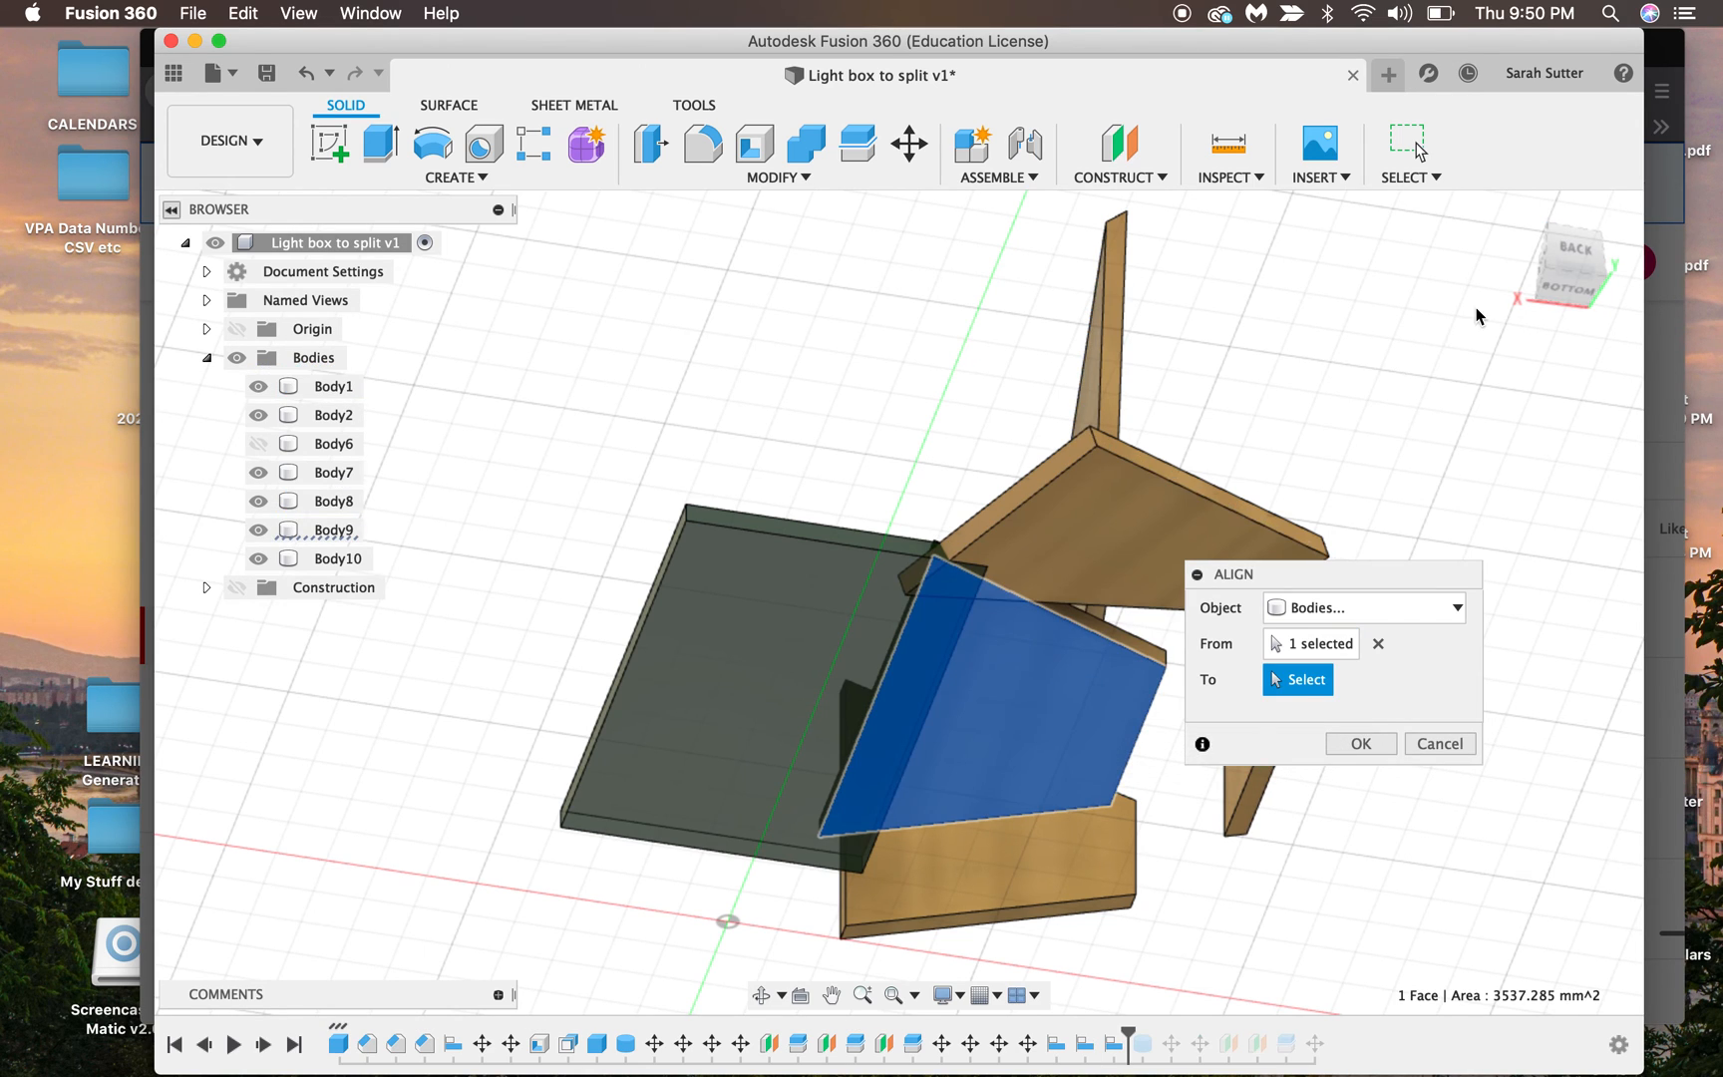
click(1541, 290)
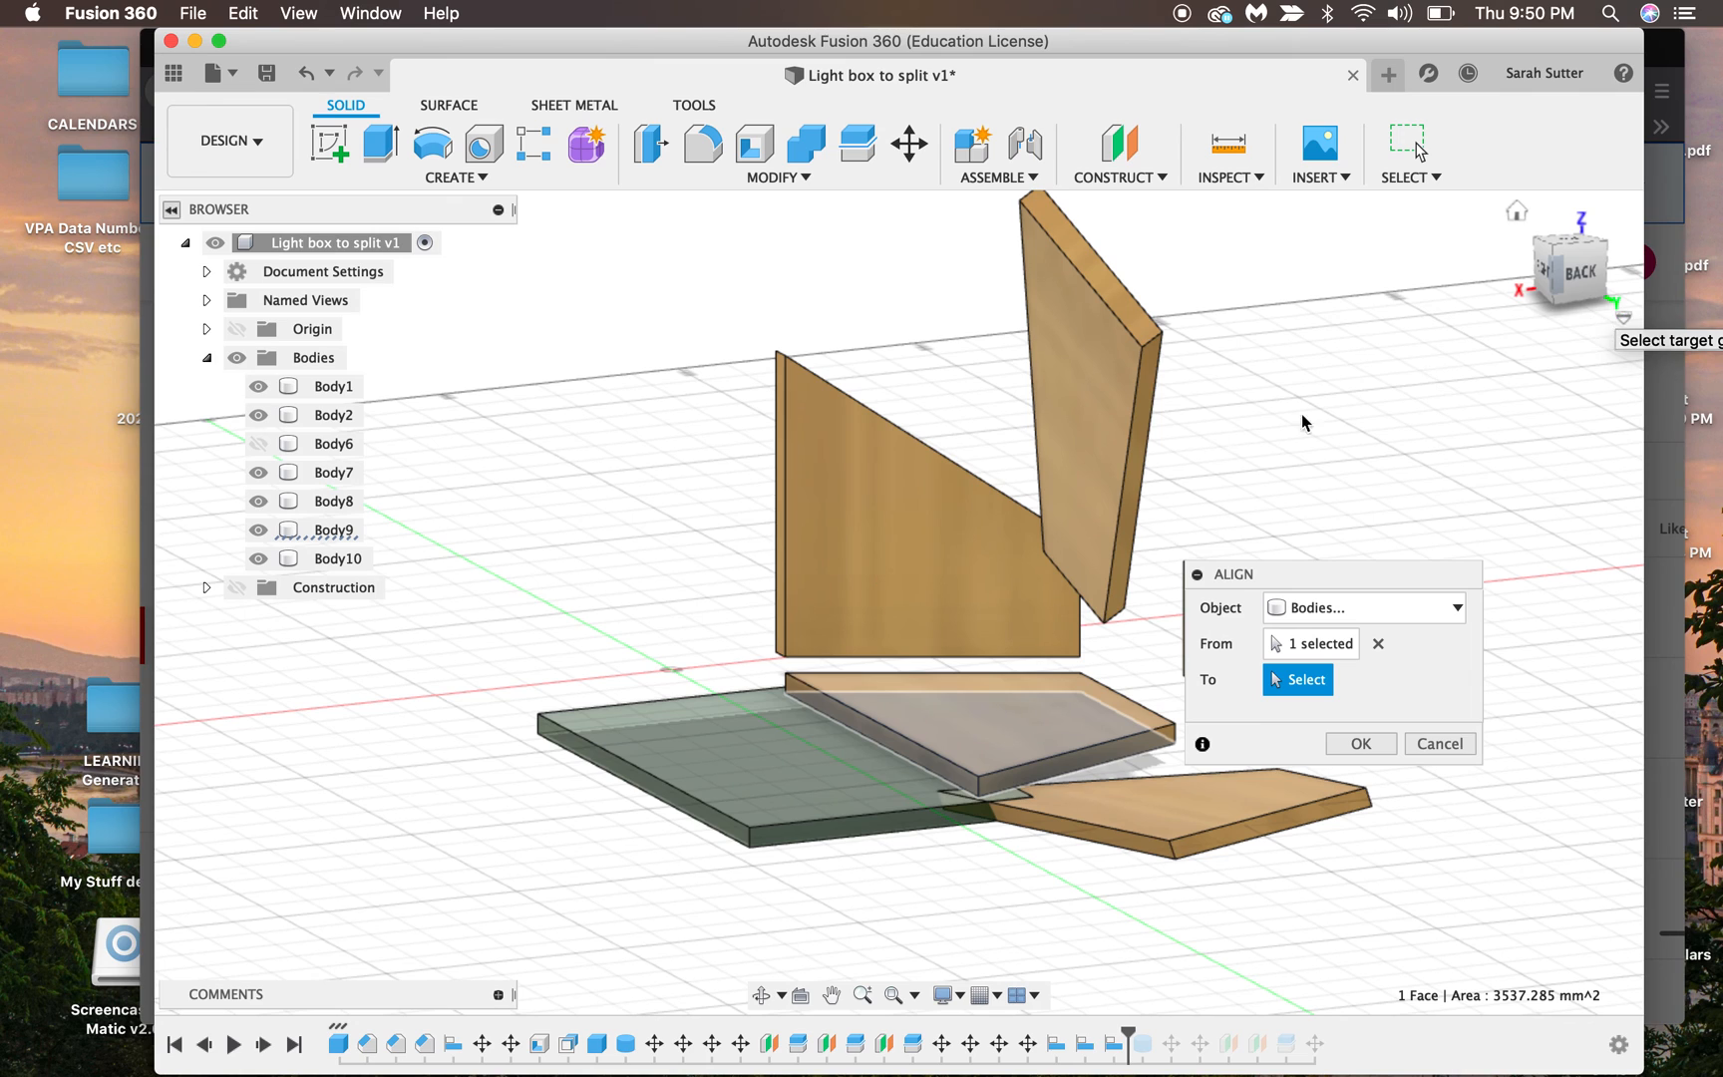
click(1089, 400)
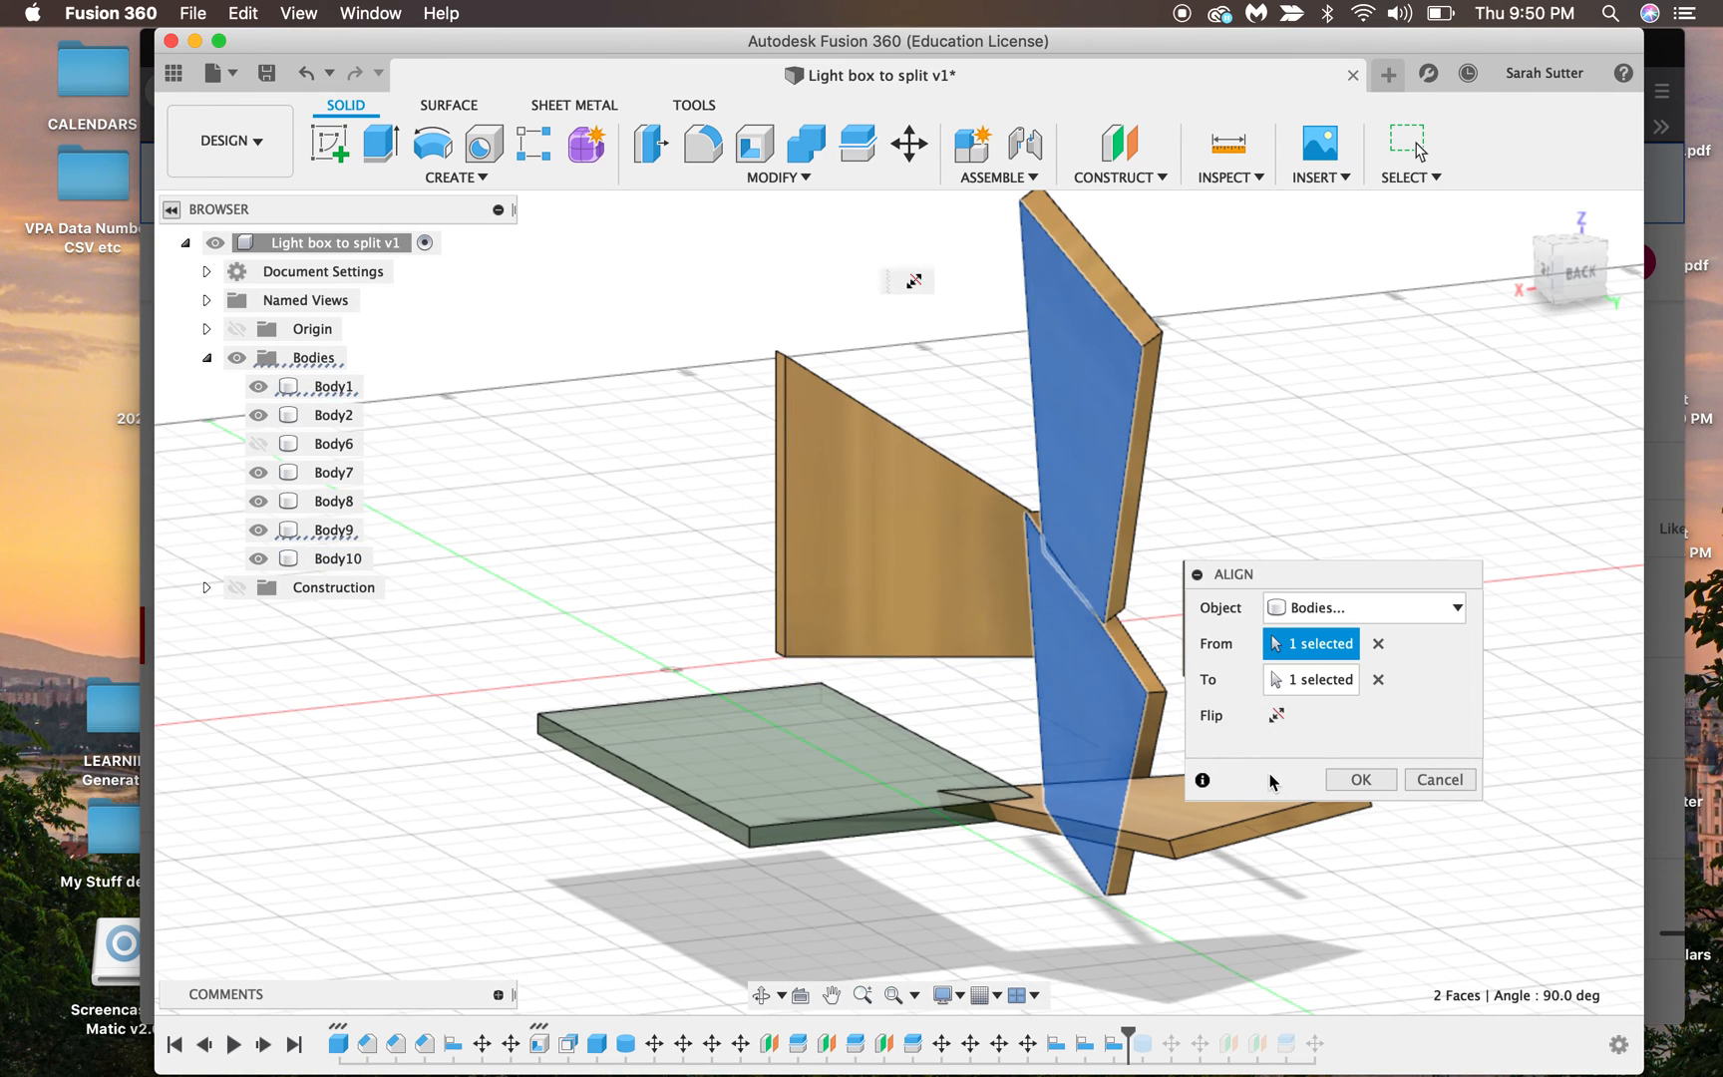
key(Return)
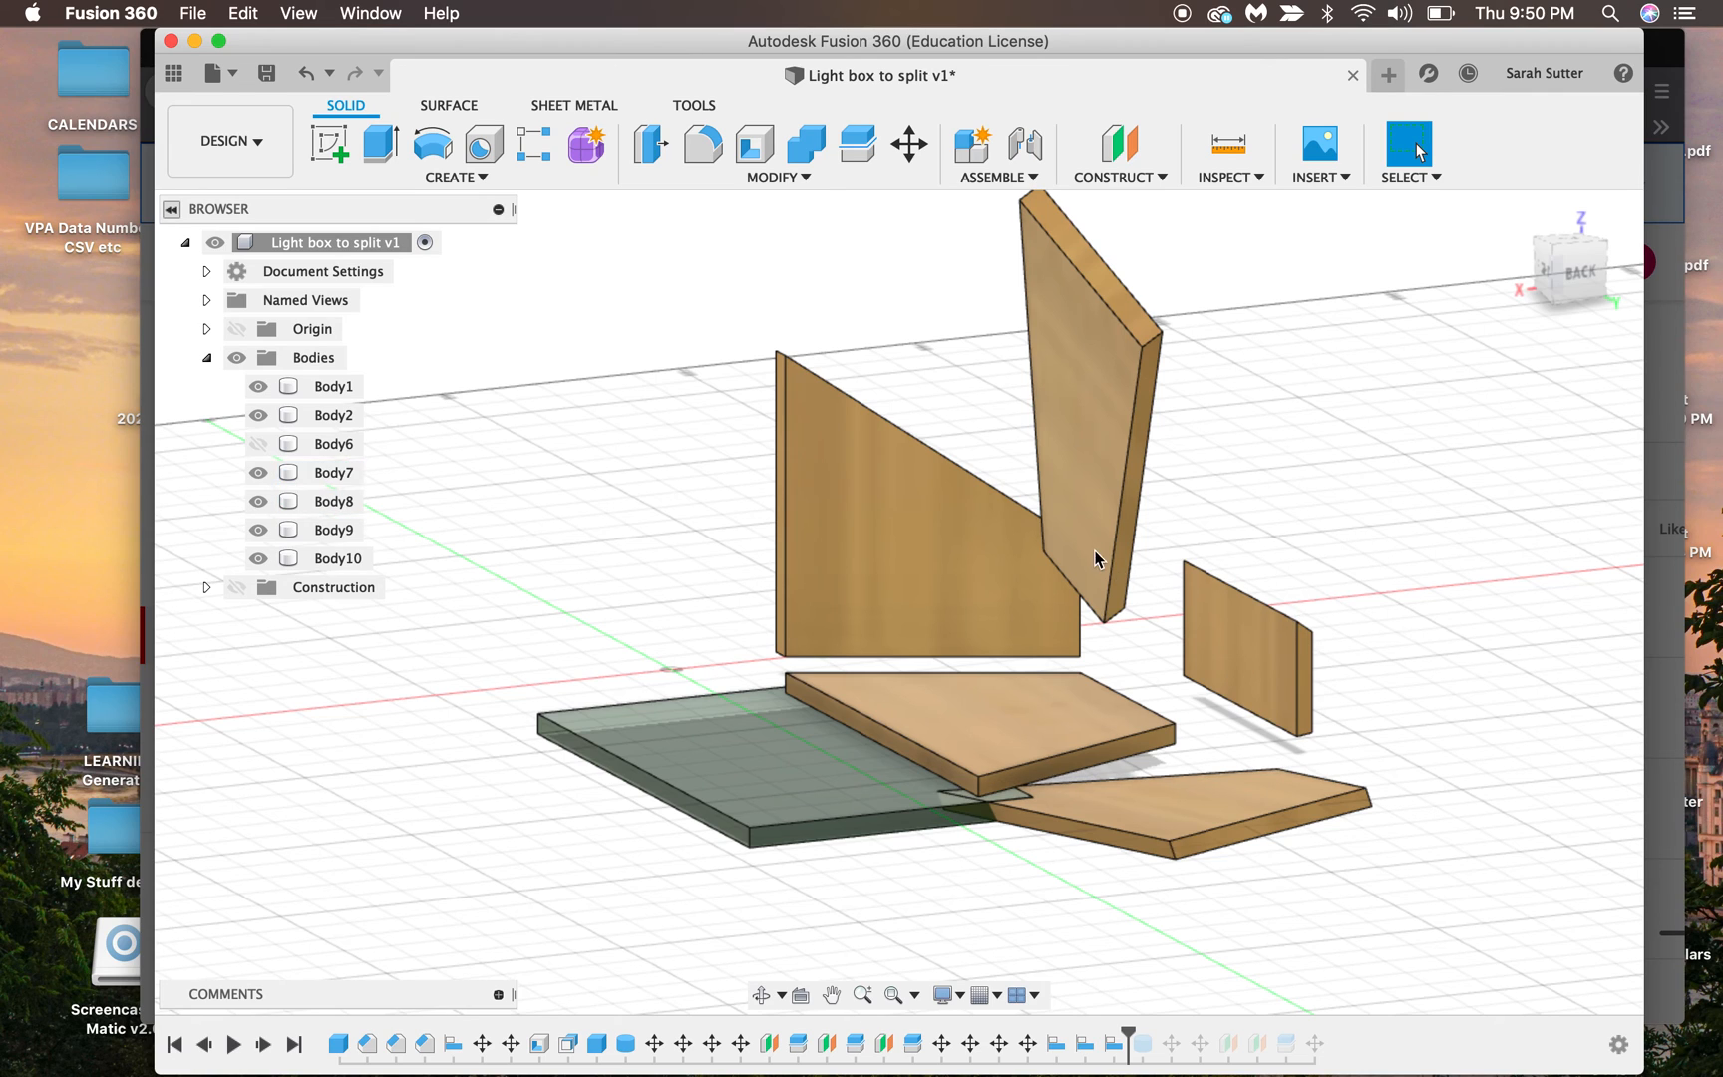
Step: Align the large face of the upright panel Body1 with the underside of Body9
click(782, 179)
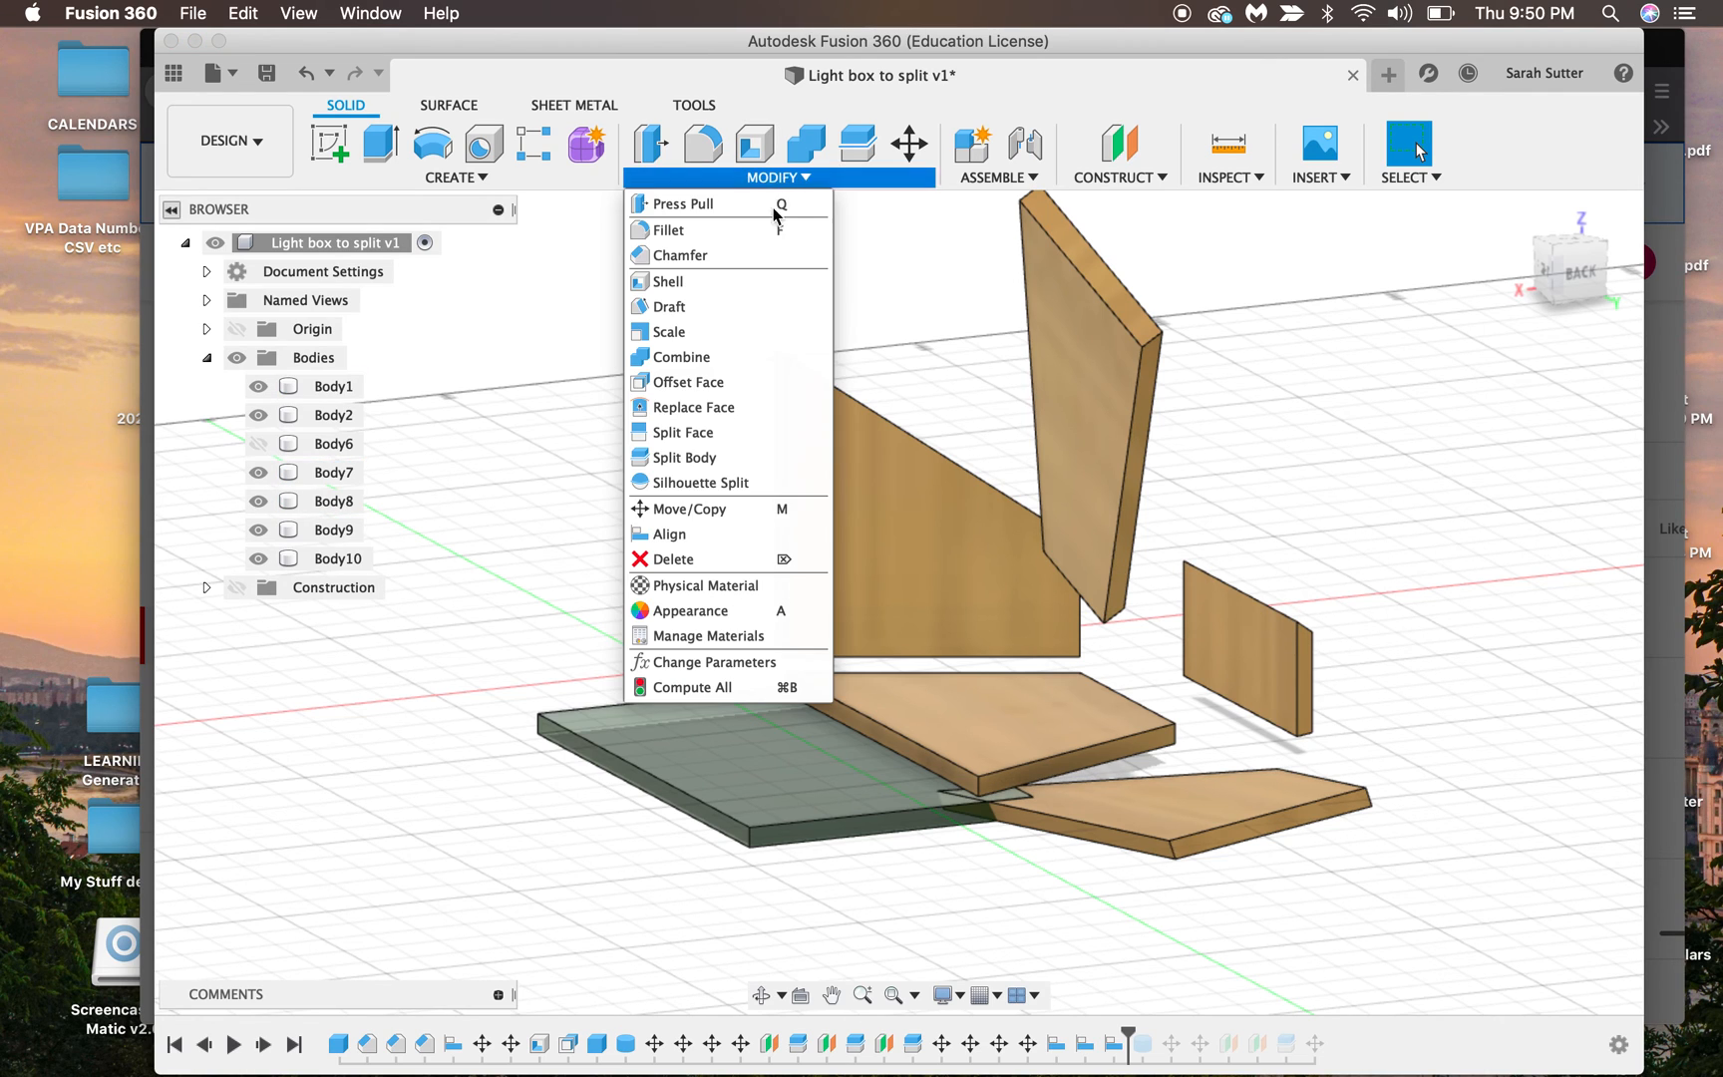
click(728, 533)
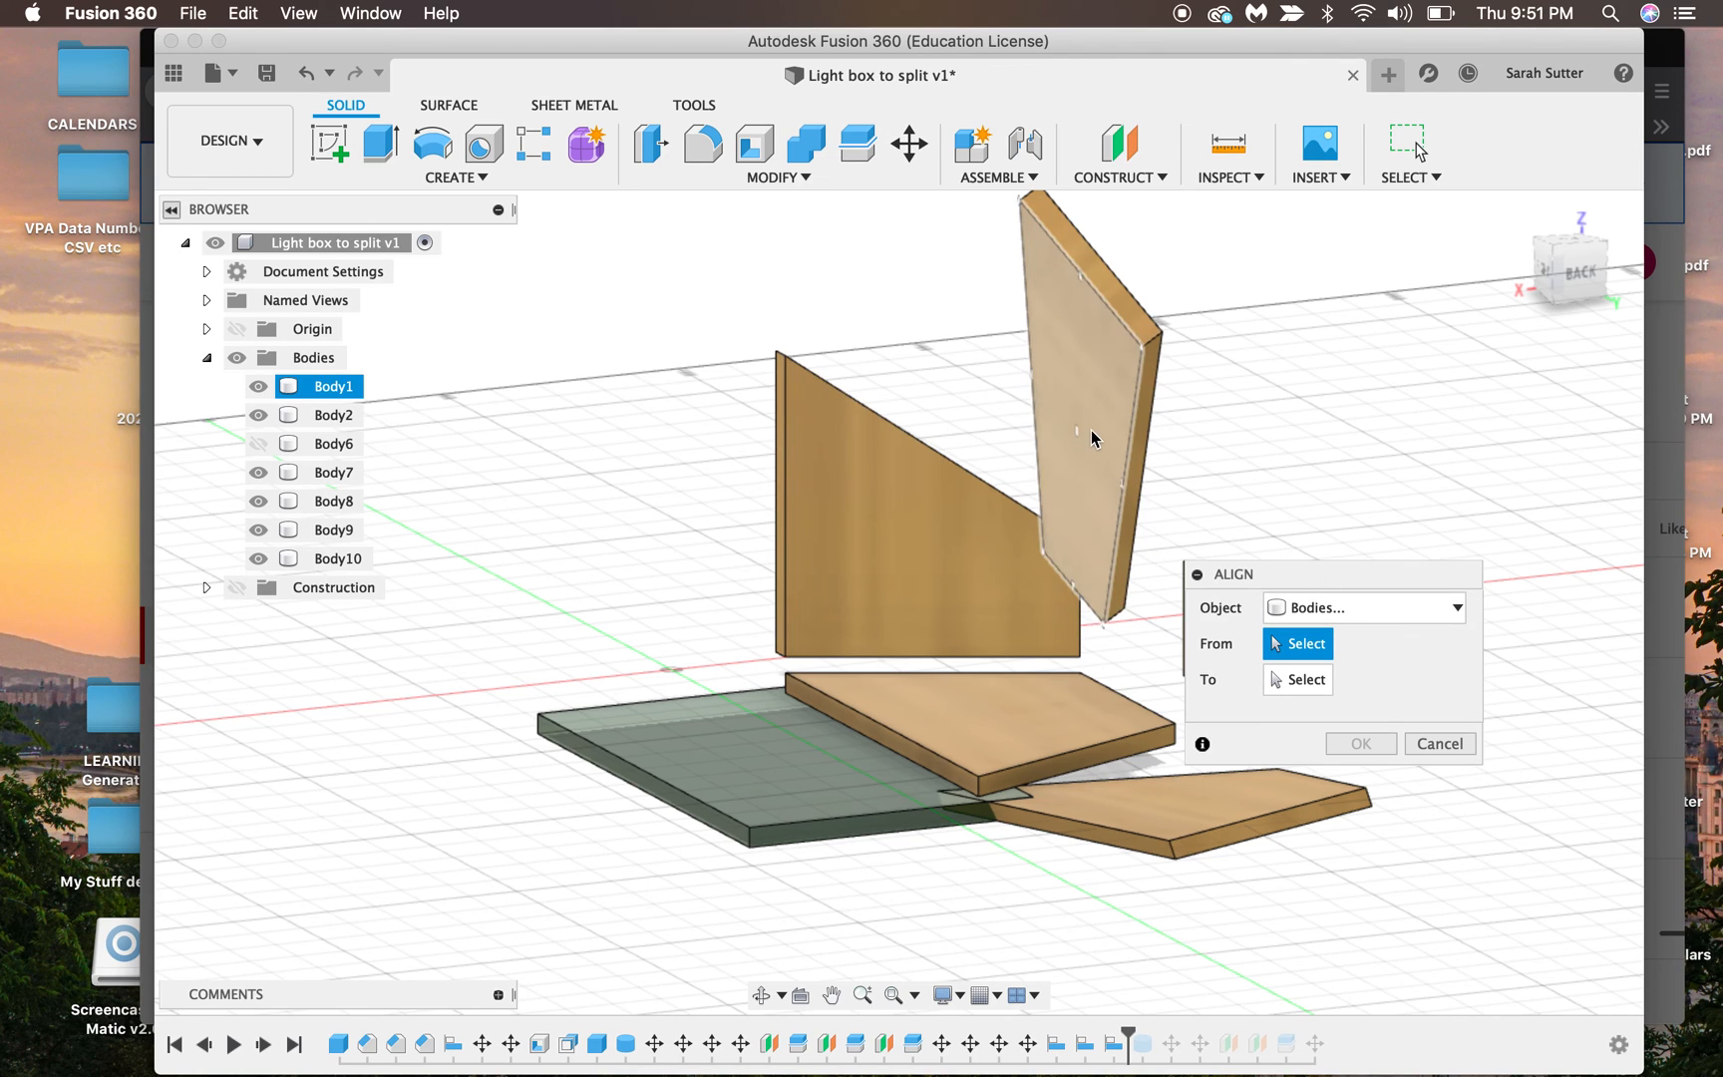
click(1108, 392)
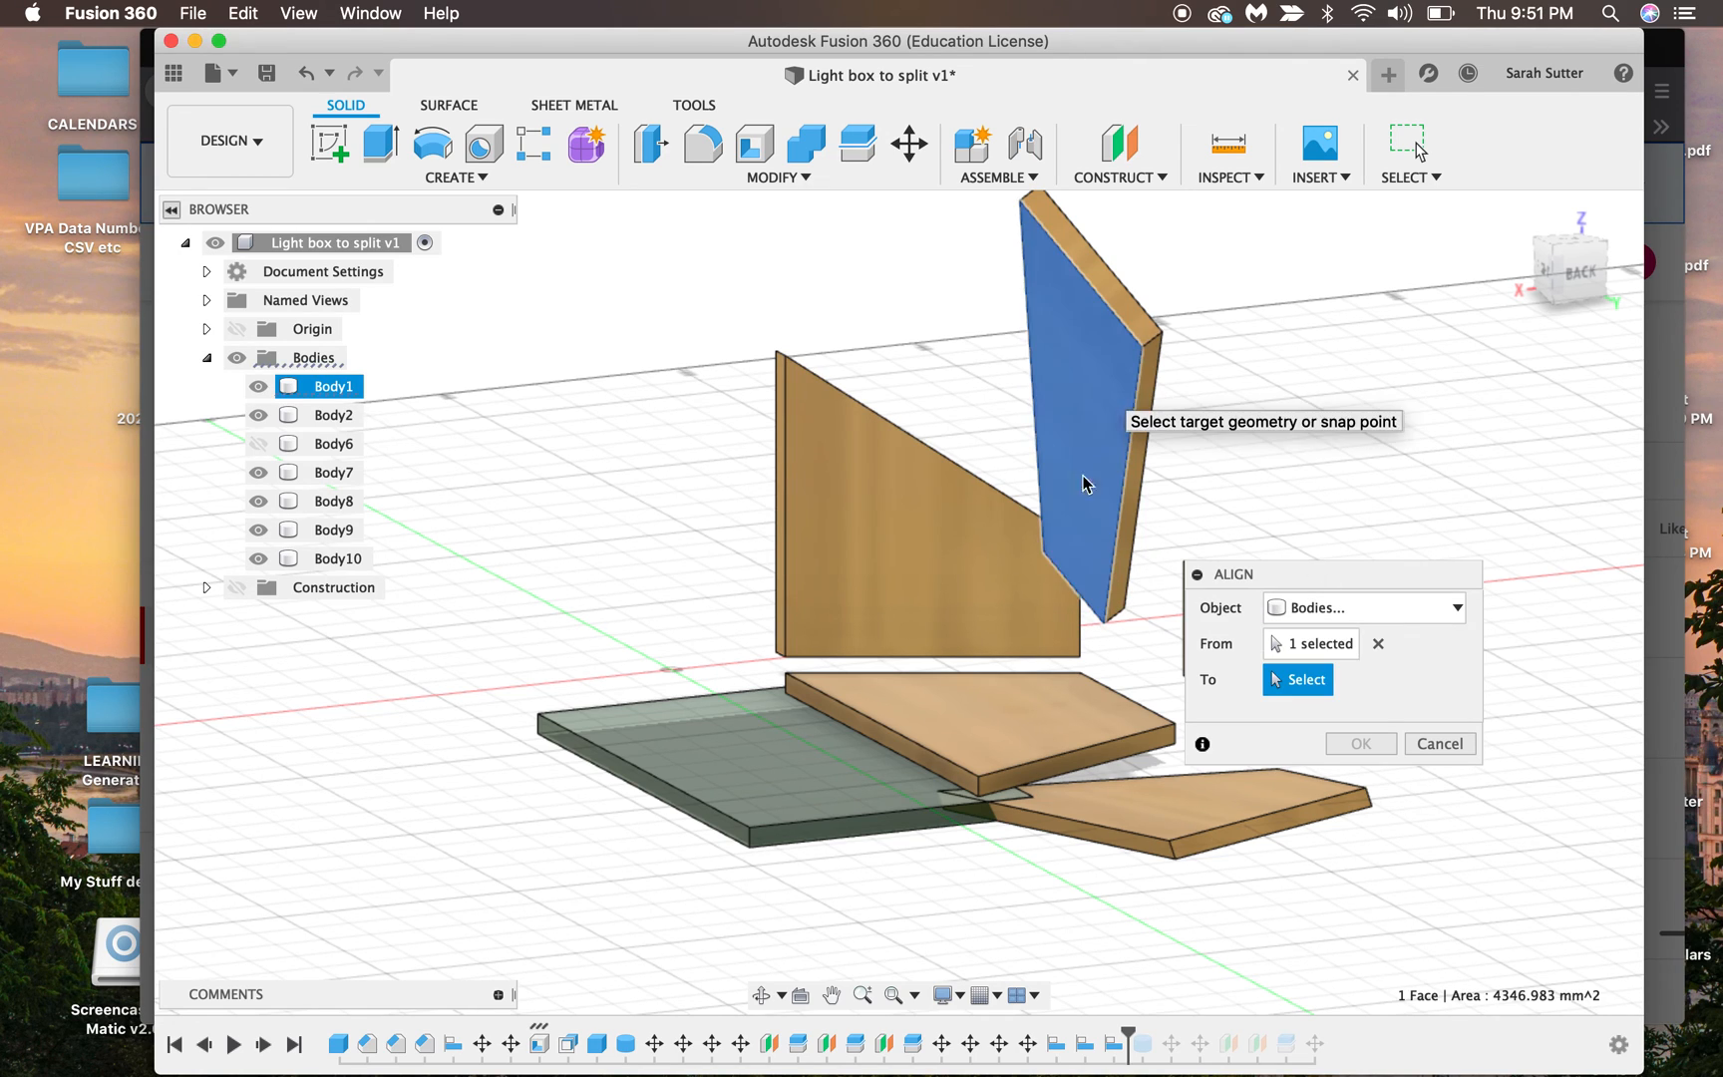
click(1580, 277)
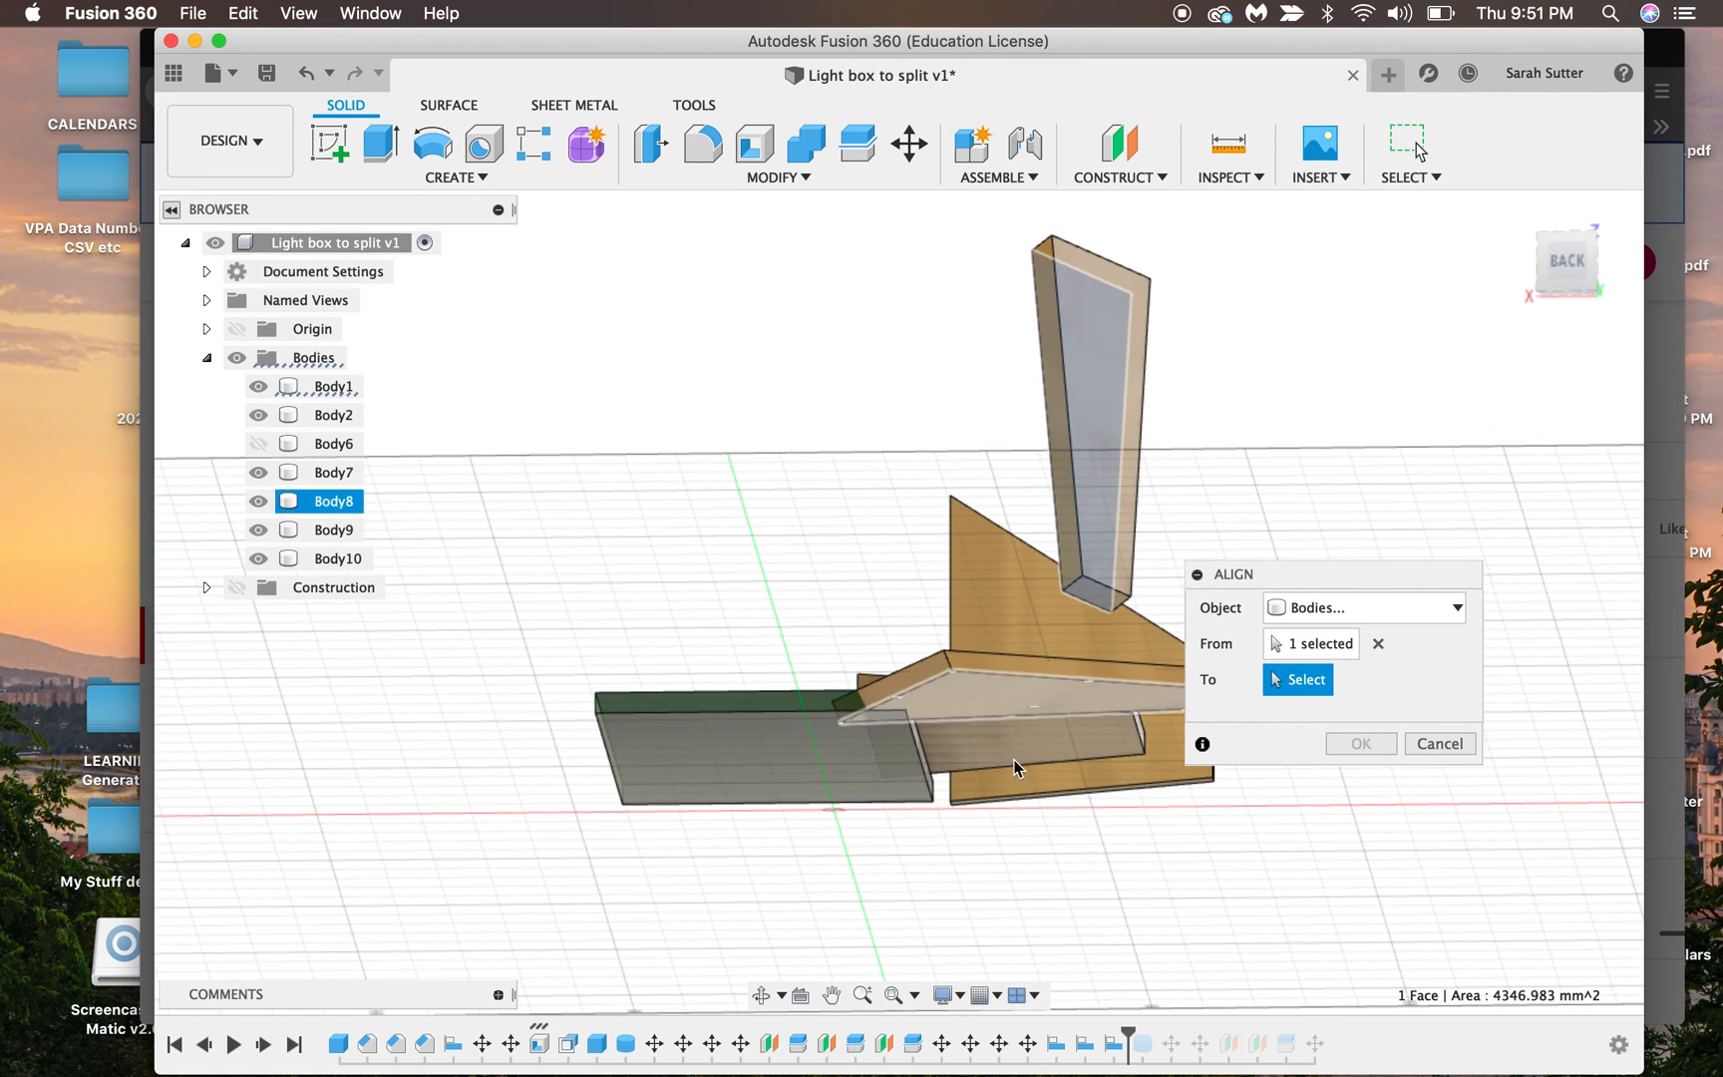
click(1019, 740)
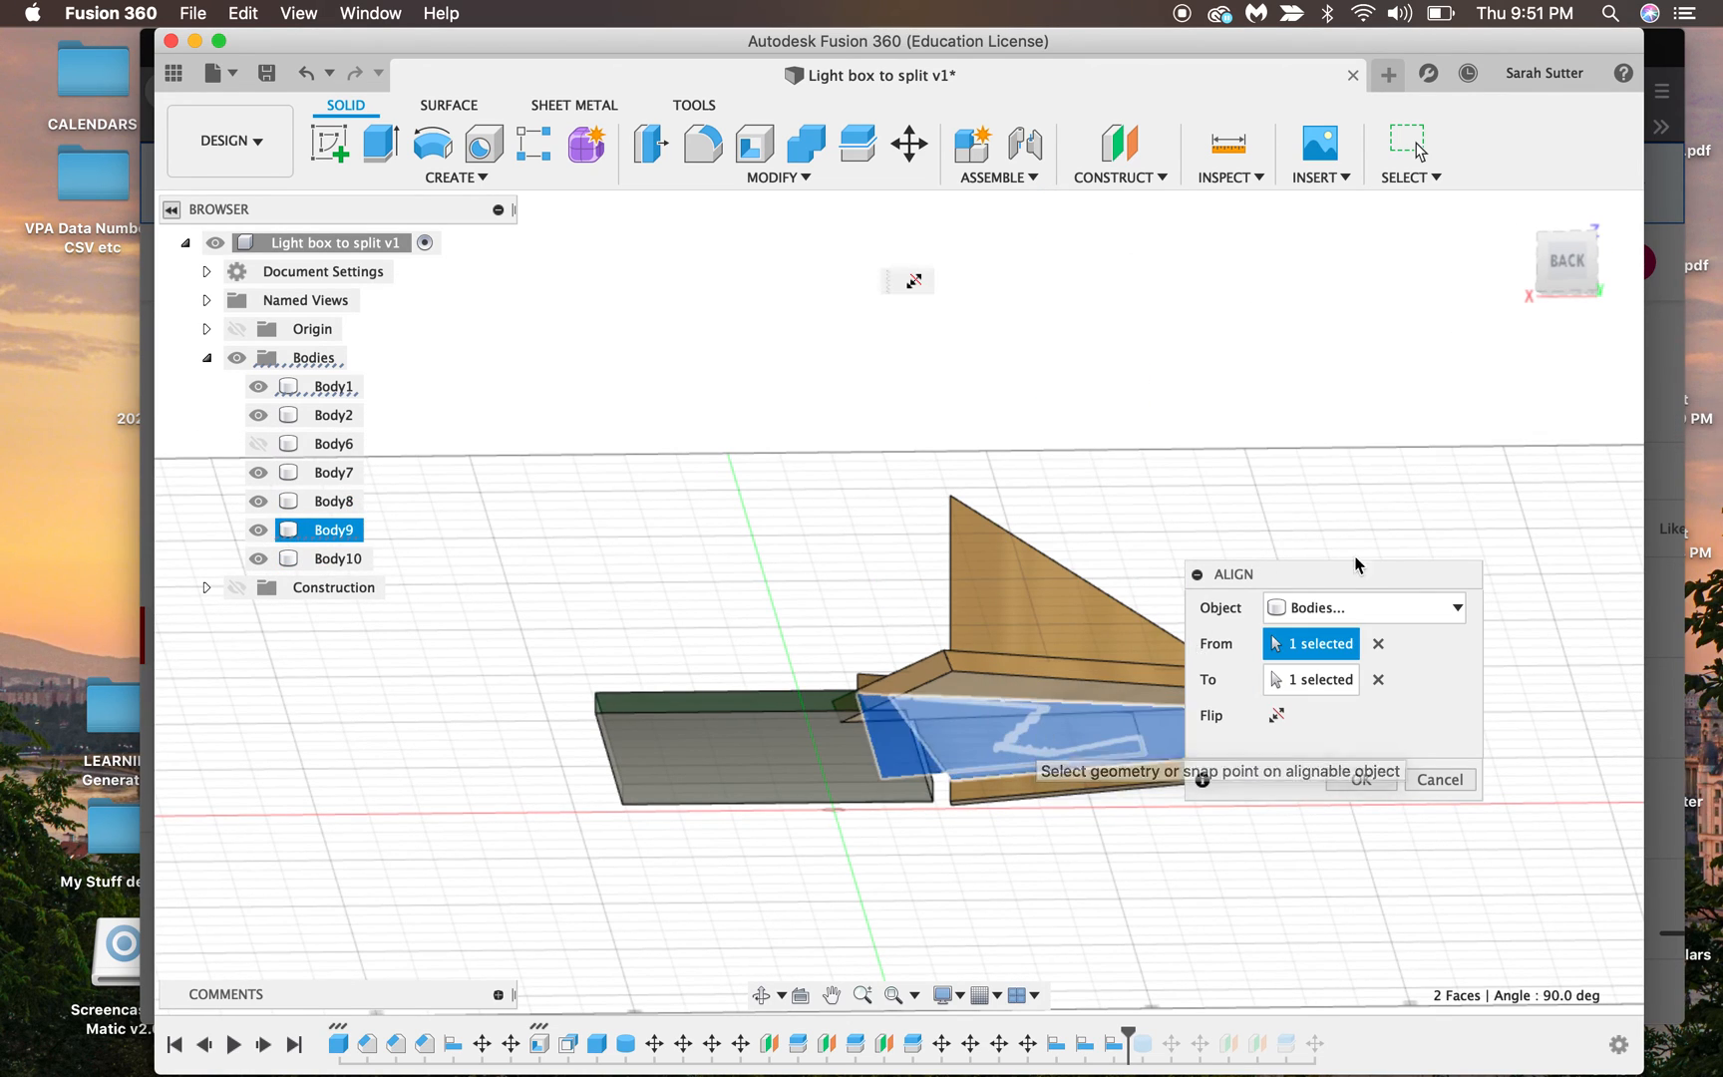
Step: Align the large face of the upright side panel Body10 with the underside of Body9
drag(1562, 279, 1561, 337)
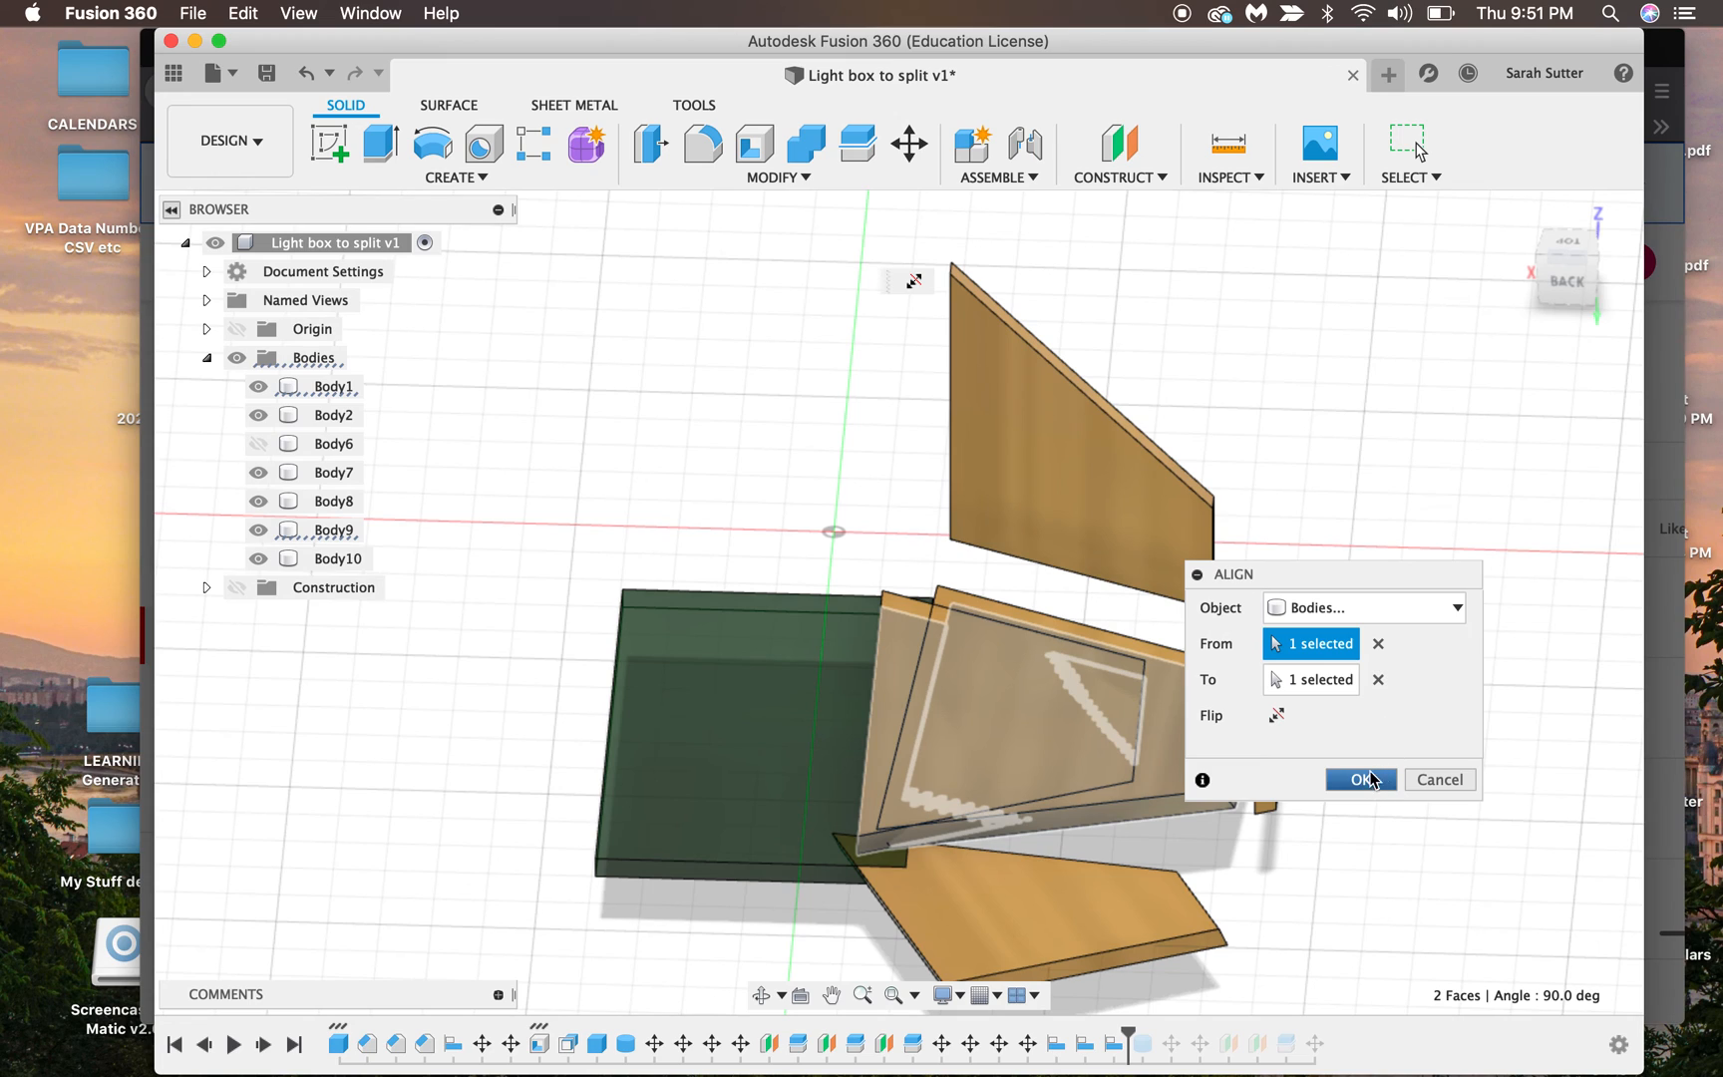
click(1033, 419)
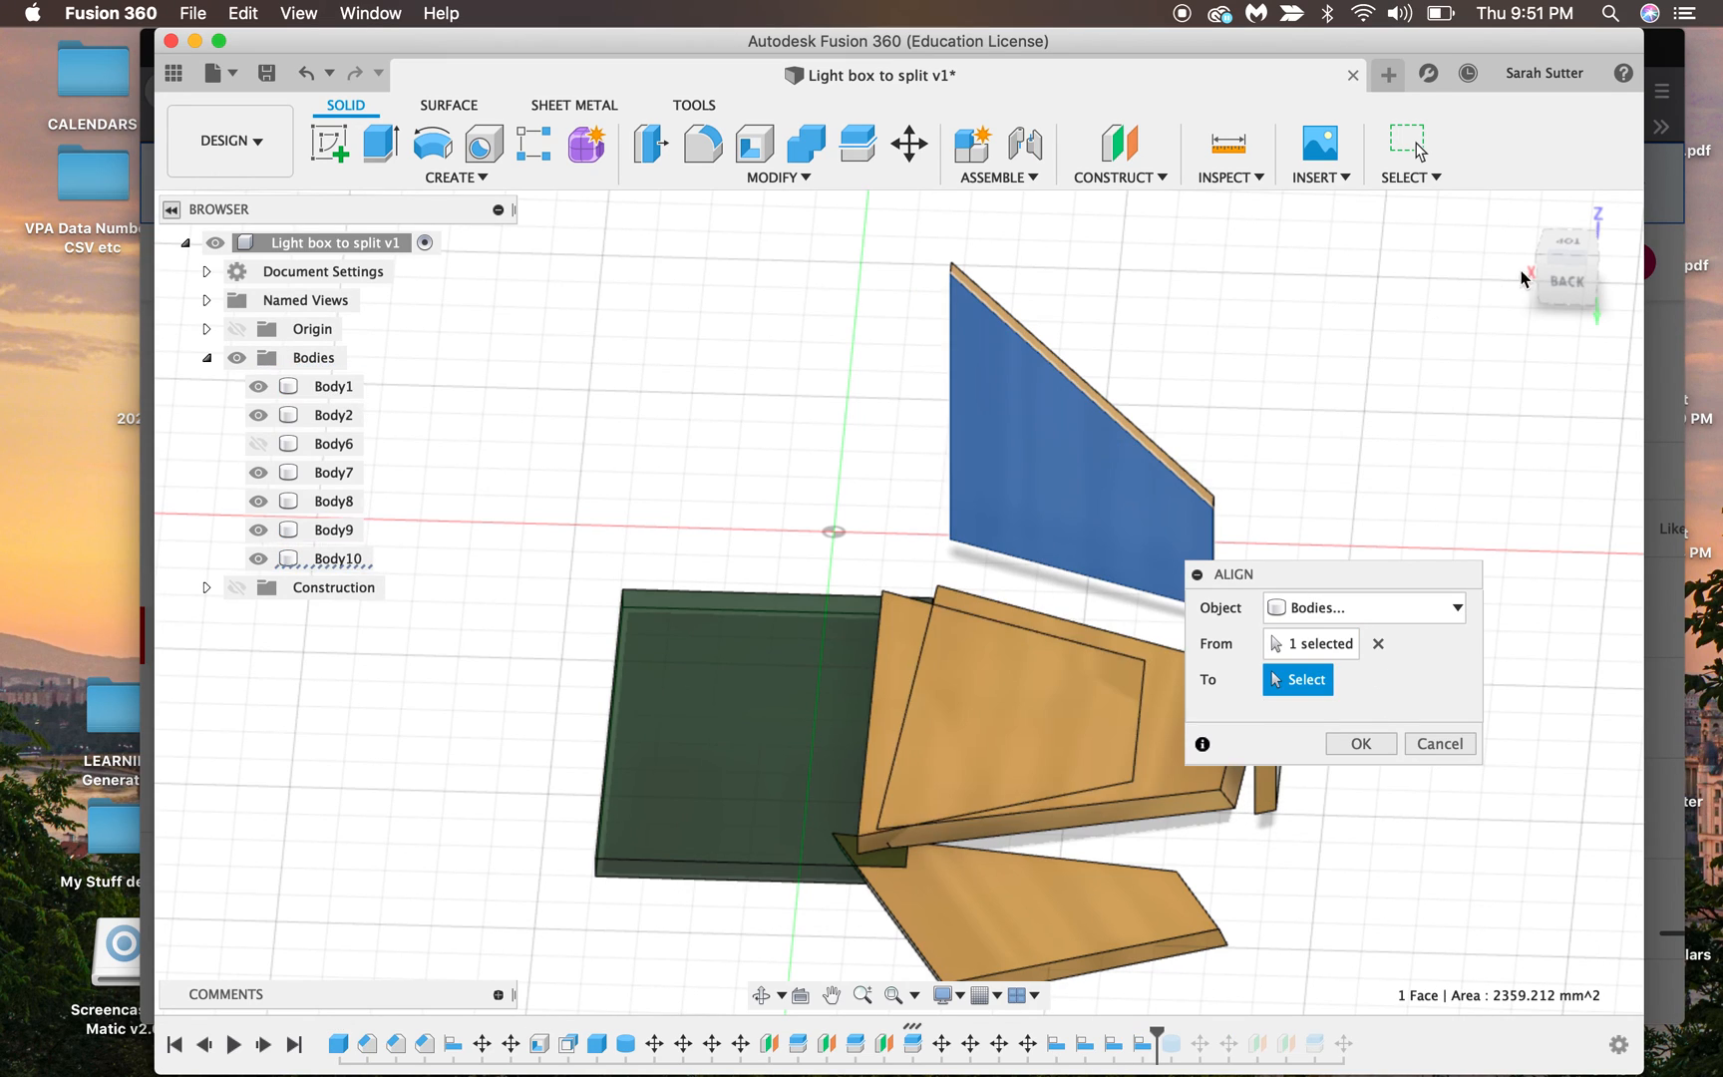
click(1561, 301)
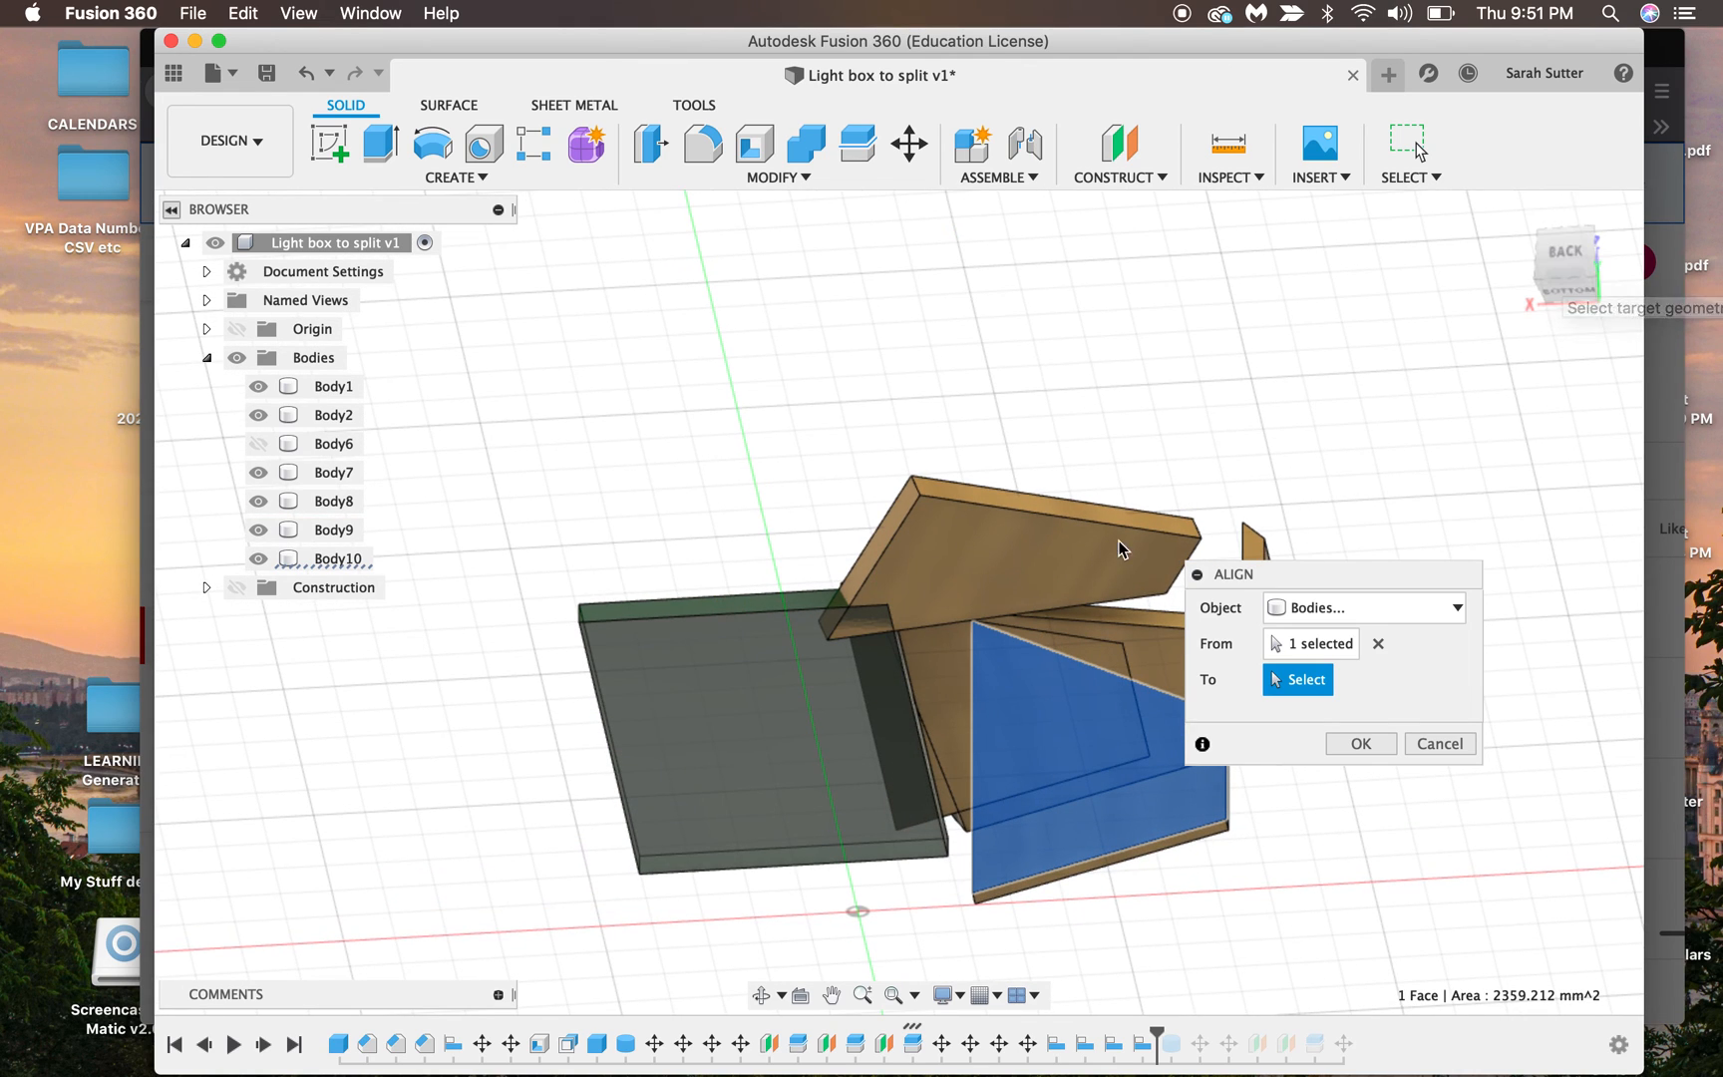
click(949, 705)
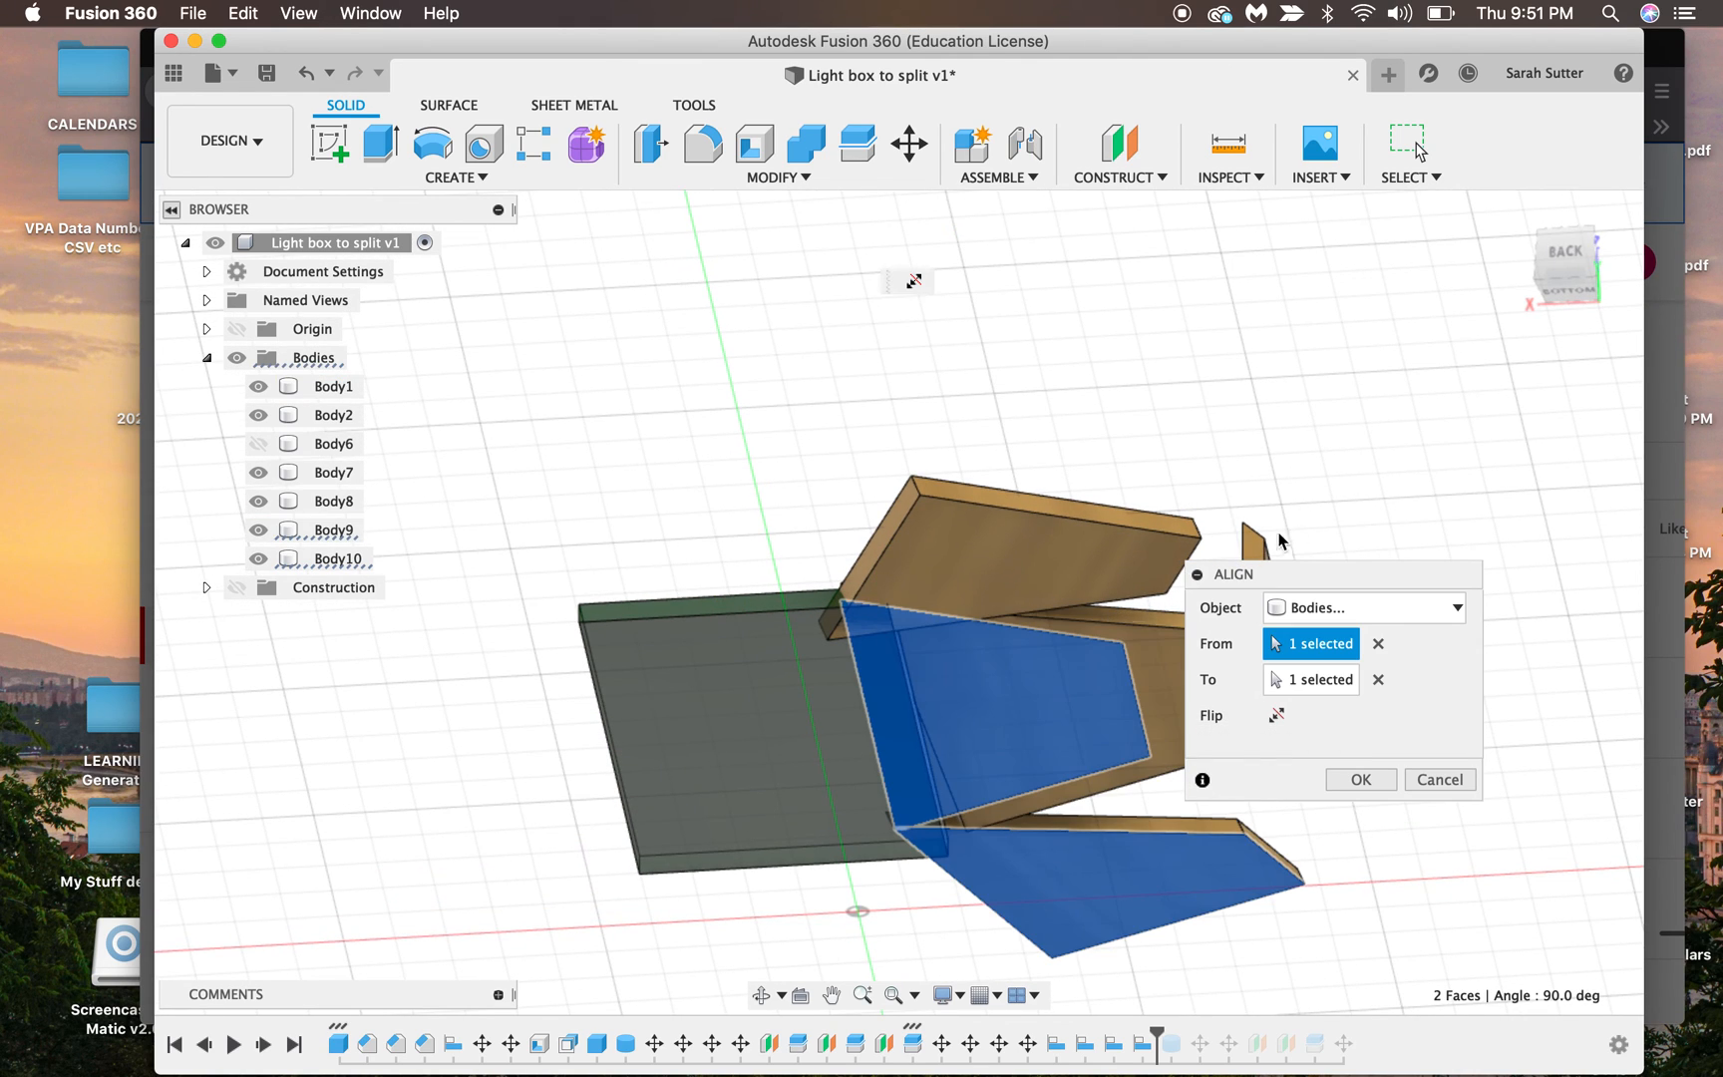
Step: Align the underside of the green panel Body2 with the underside of Body10
mouse_move(1570, 271)
mouse_down()
mouse_move(1450, 424)
mouse_move(1102, 313)
mouse_move(1017, 334)
mouse_move(985, 375)
mouse_move(1021, 363)
mouse_move(976, 296)
mouse_move(1018, 315)
mouse_move(1575, 261)
mouse_up()
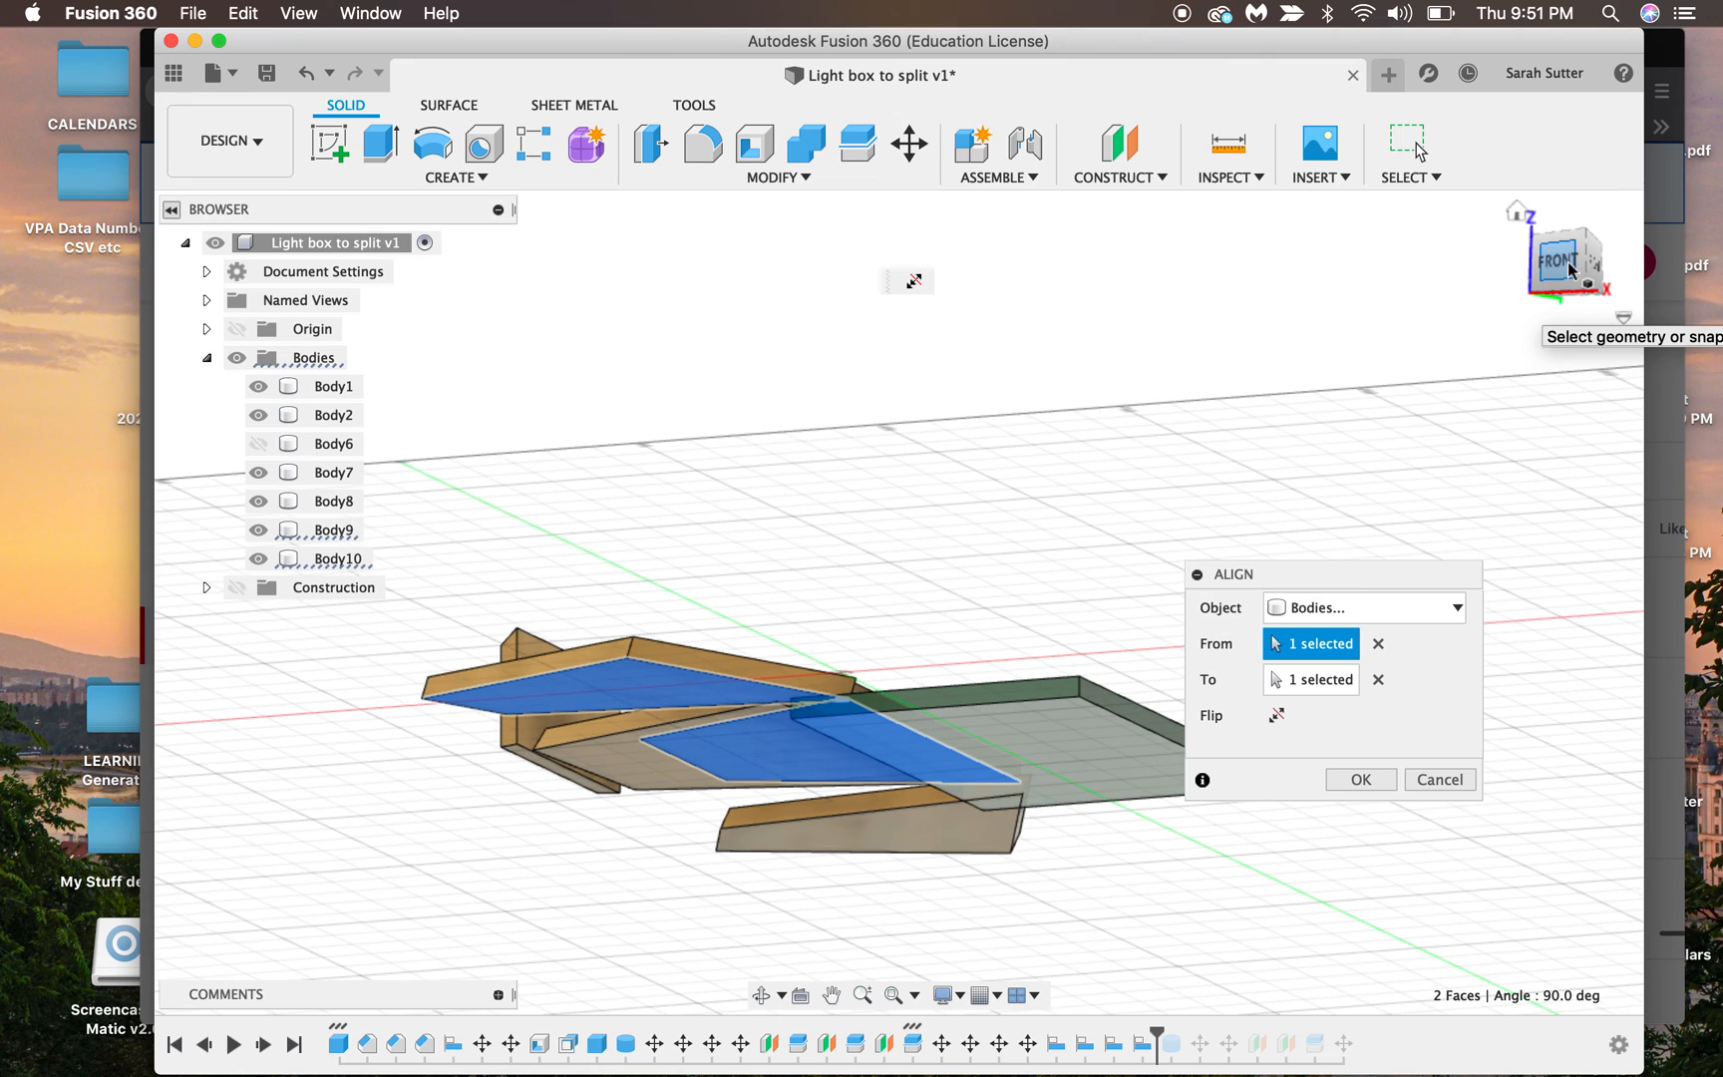
click(1097, 743)
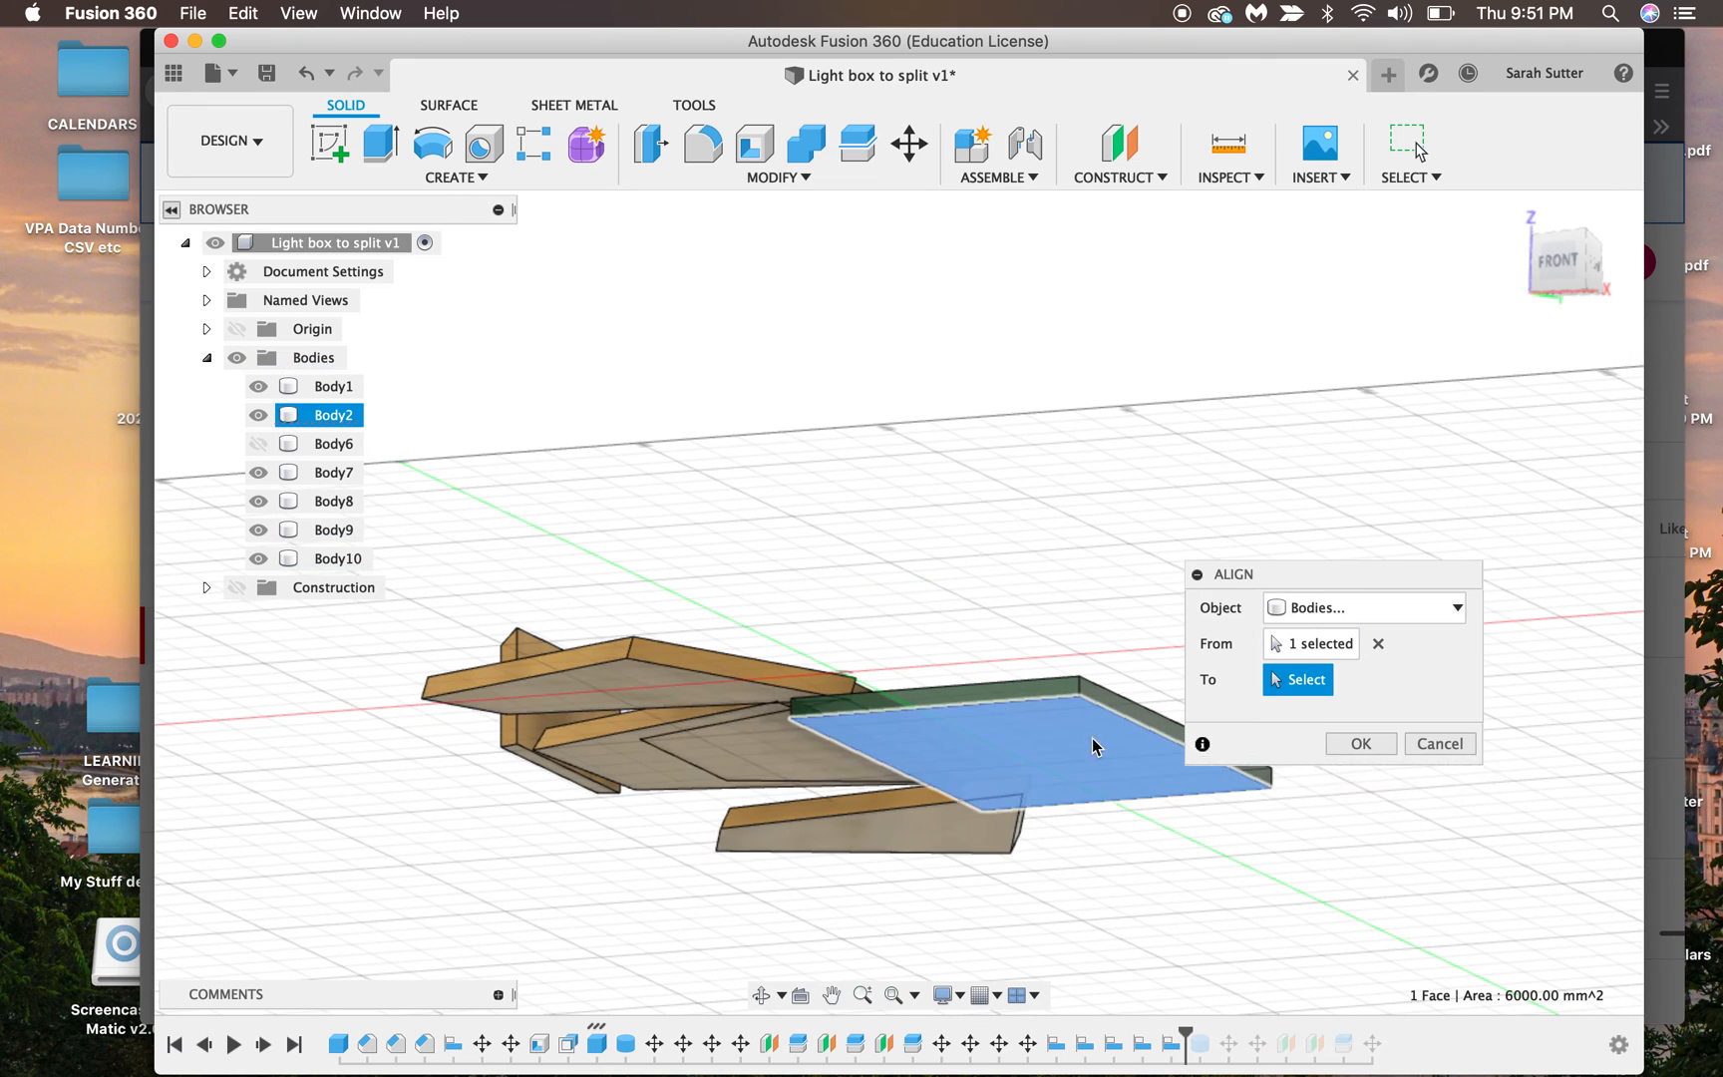
click(689, 684)
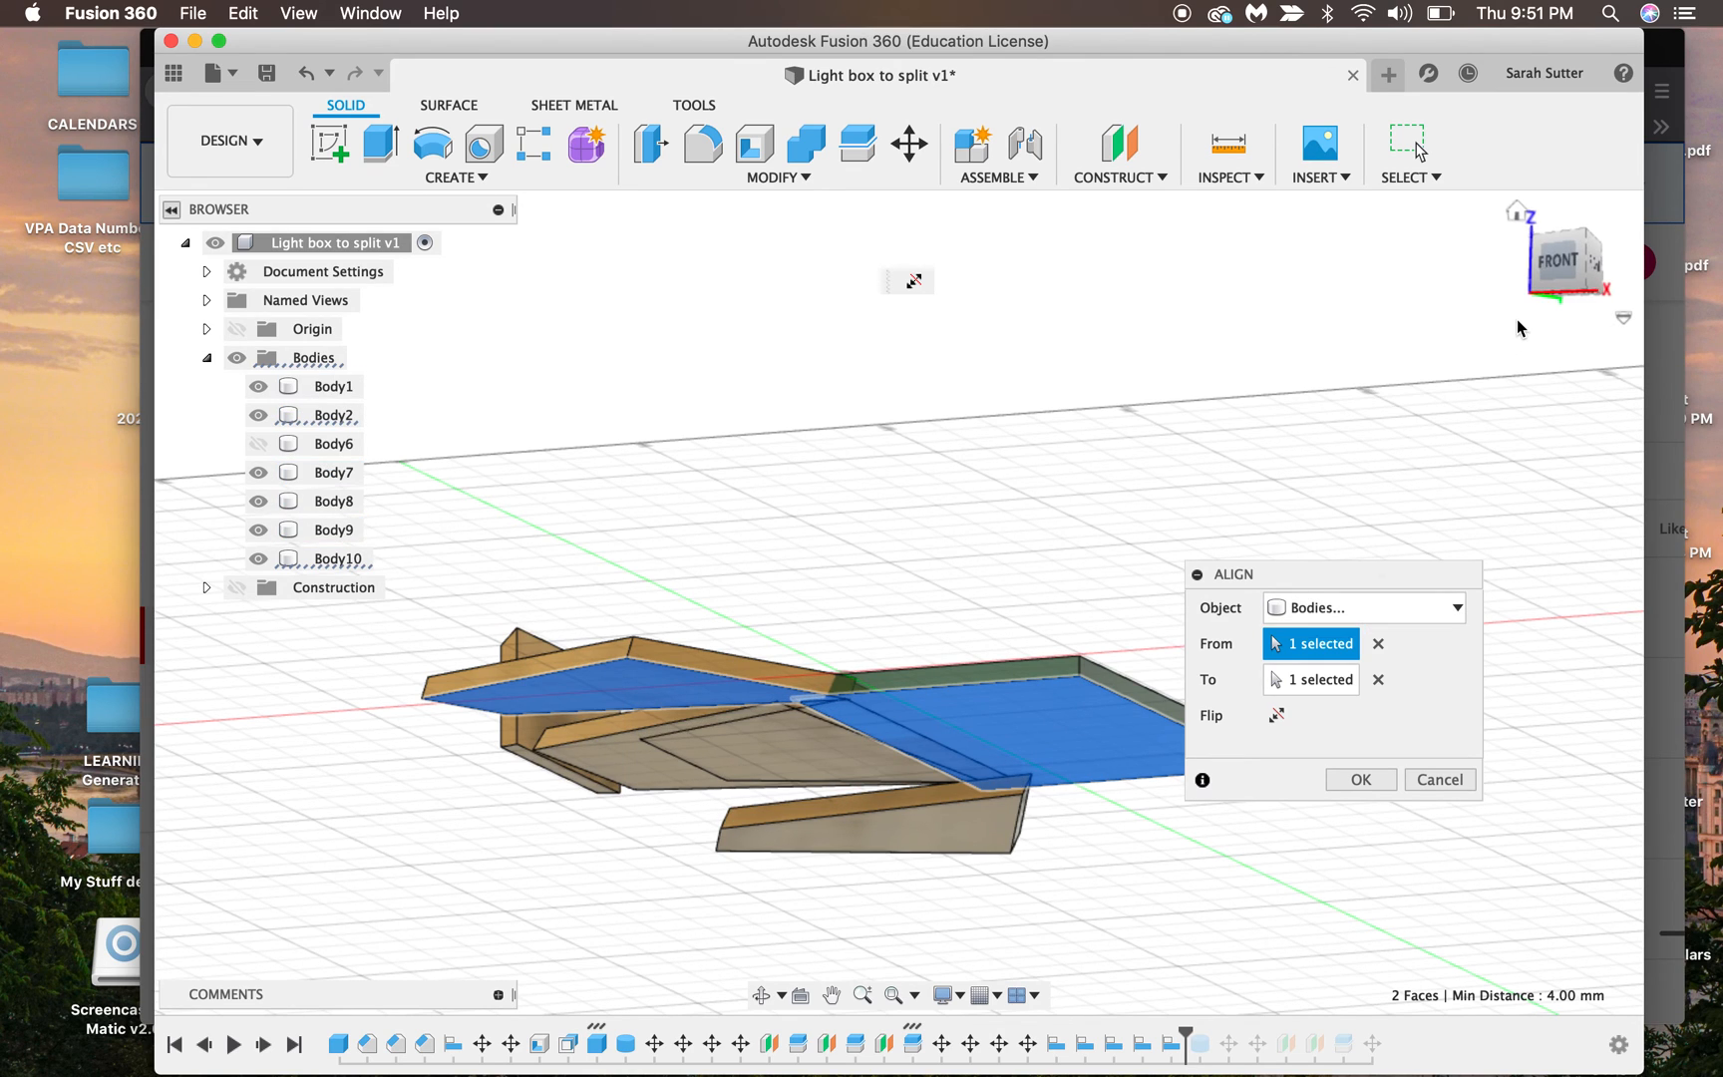
Step: Align the outer face of the small upright panel Body7 and the underside of Body10 with the underside of Body1
mouse_move(1617, 262)
mouse_down()
mouse_move(1561, 271)
mouse_move(1590, 287)
mouse_up()
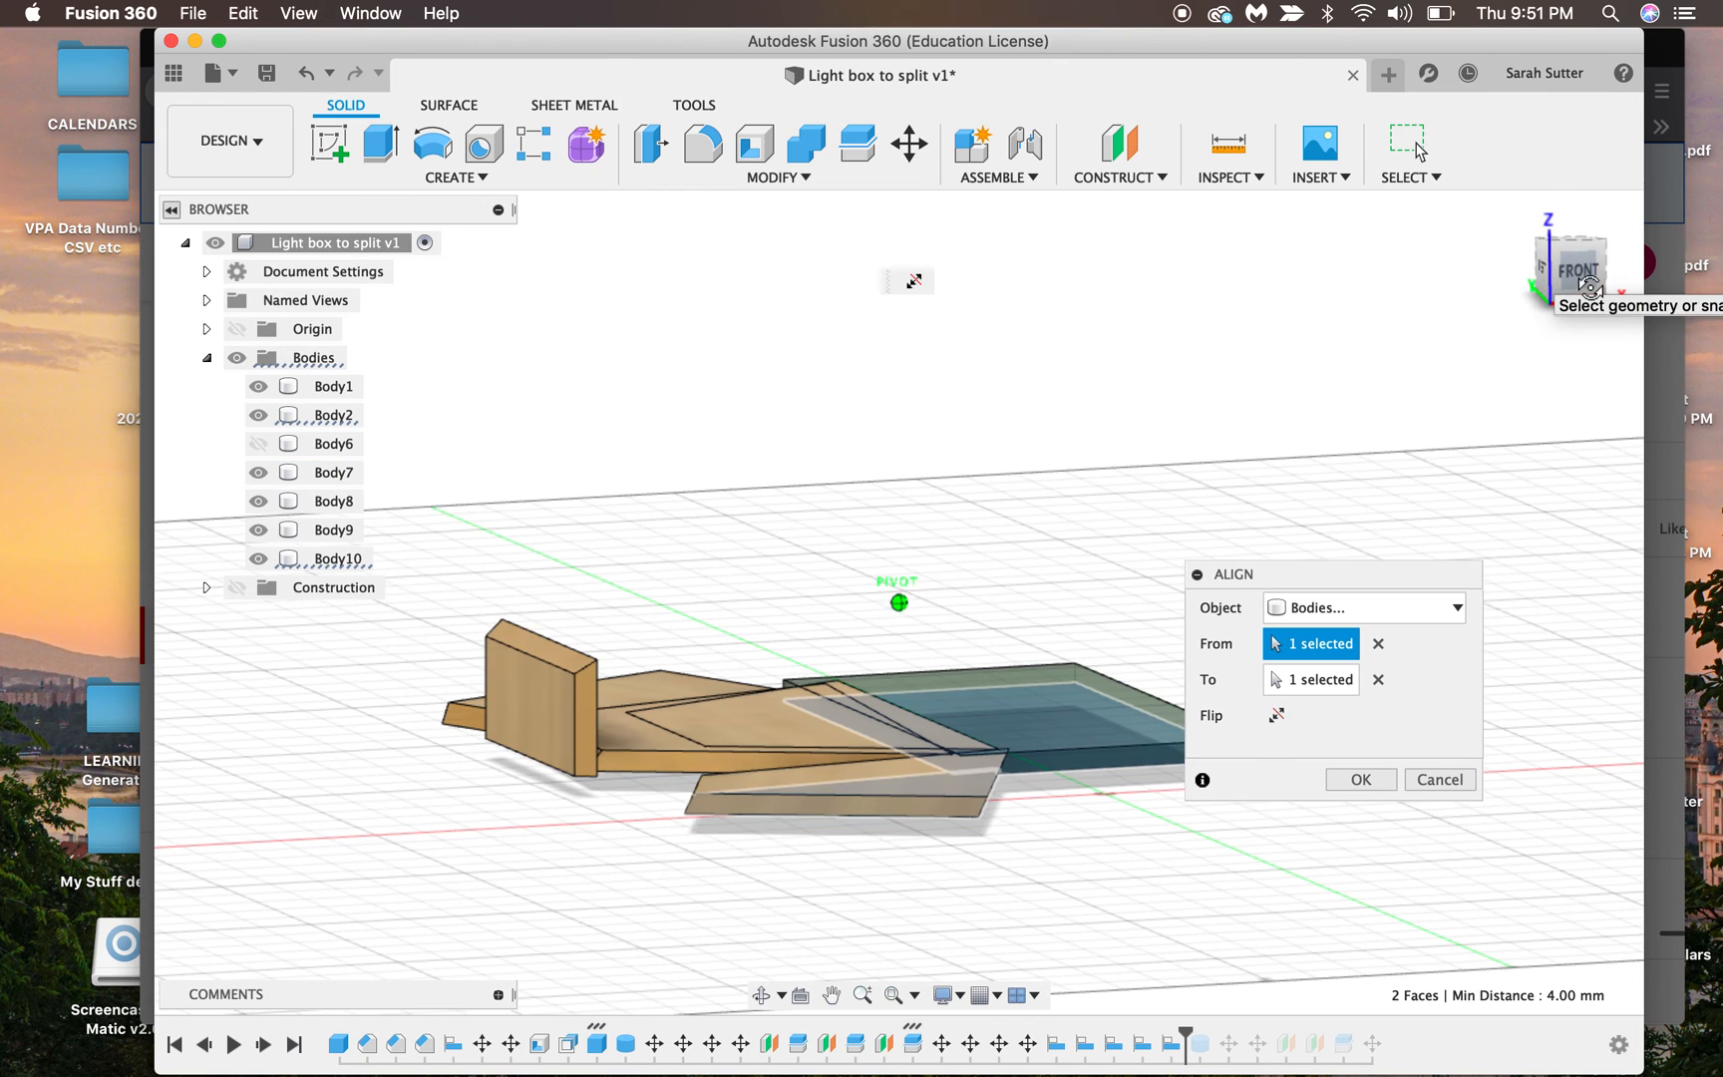
click(563, 699)
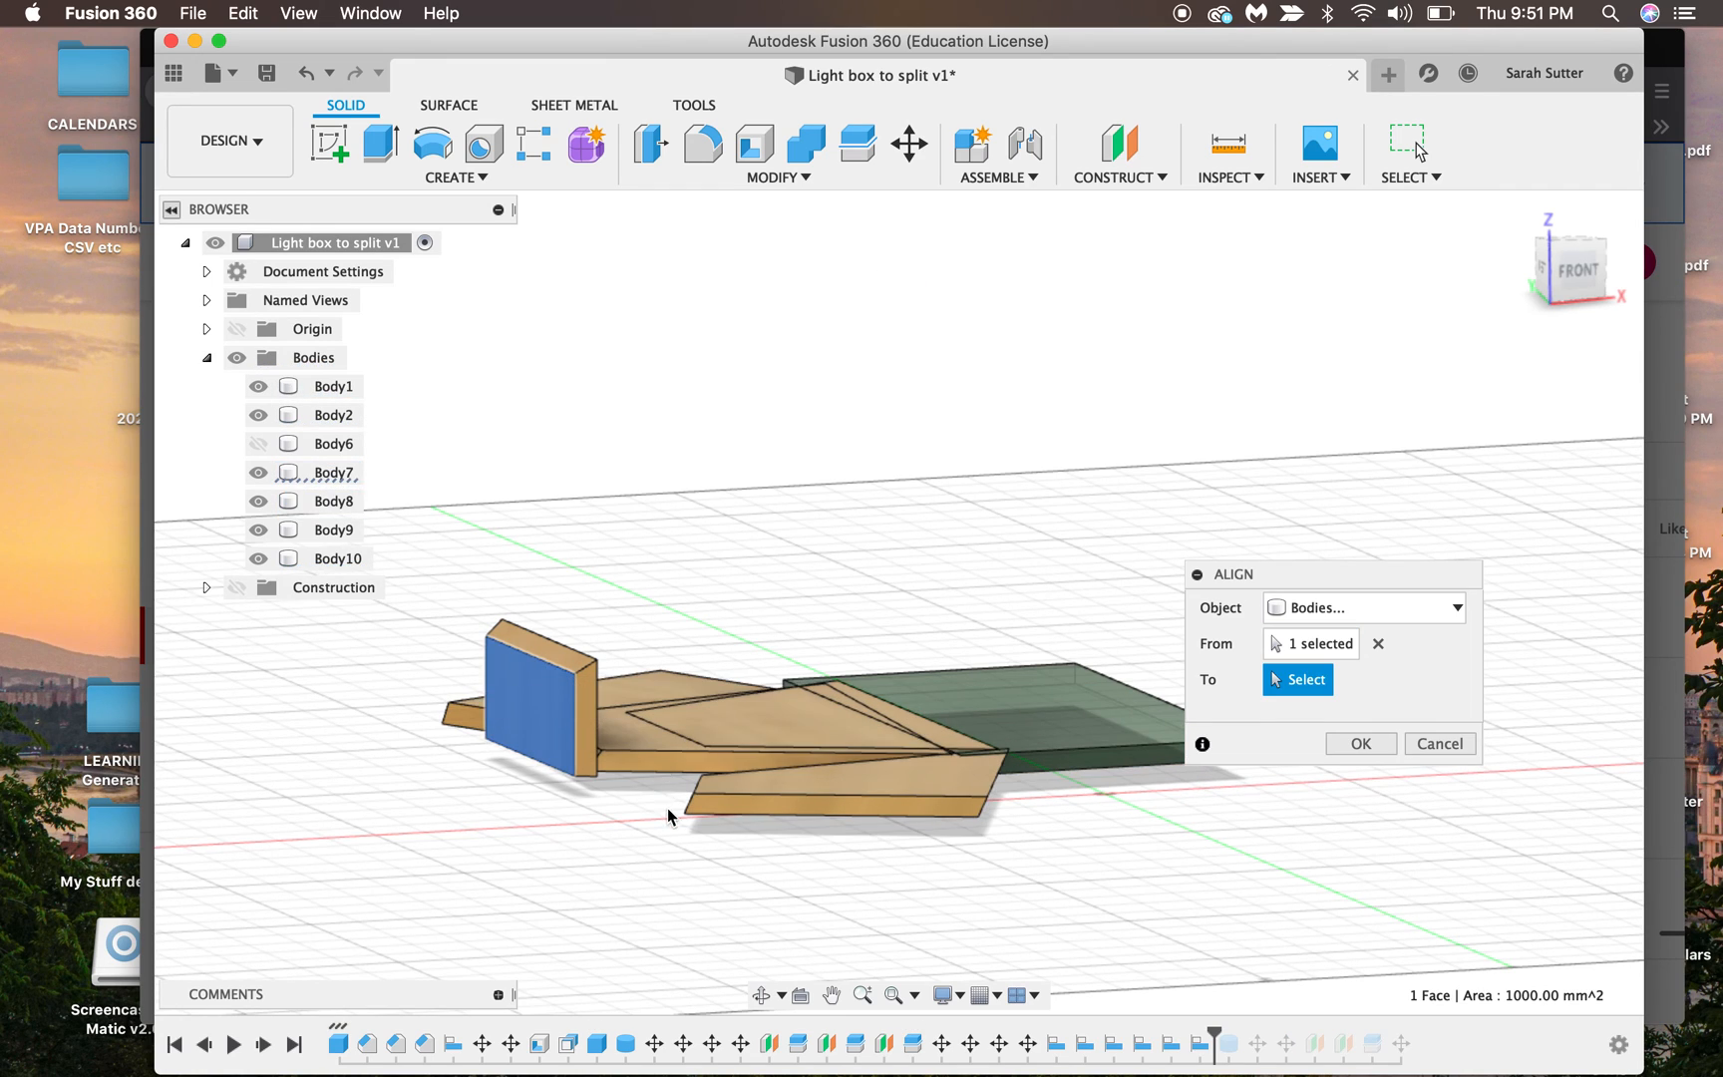
drag(1580, 233, 1570, 219)
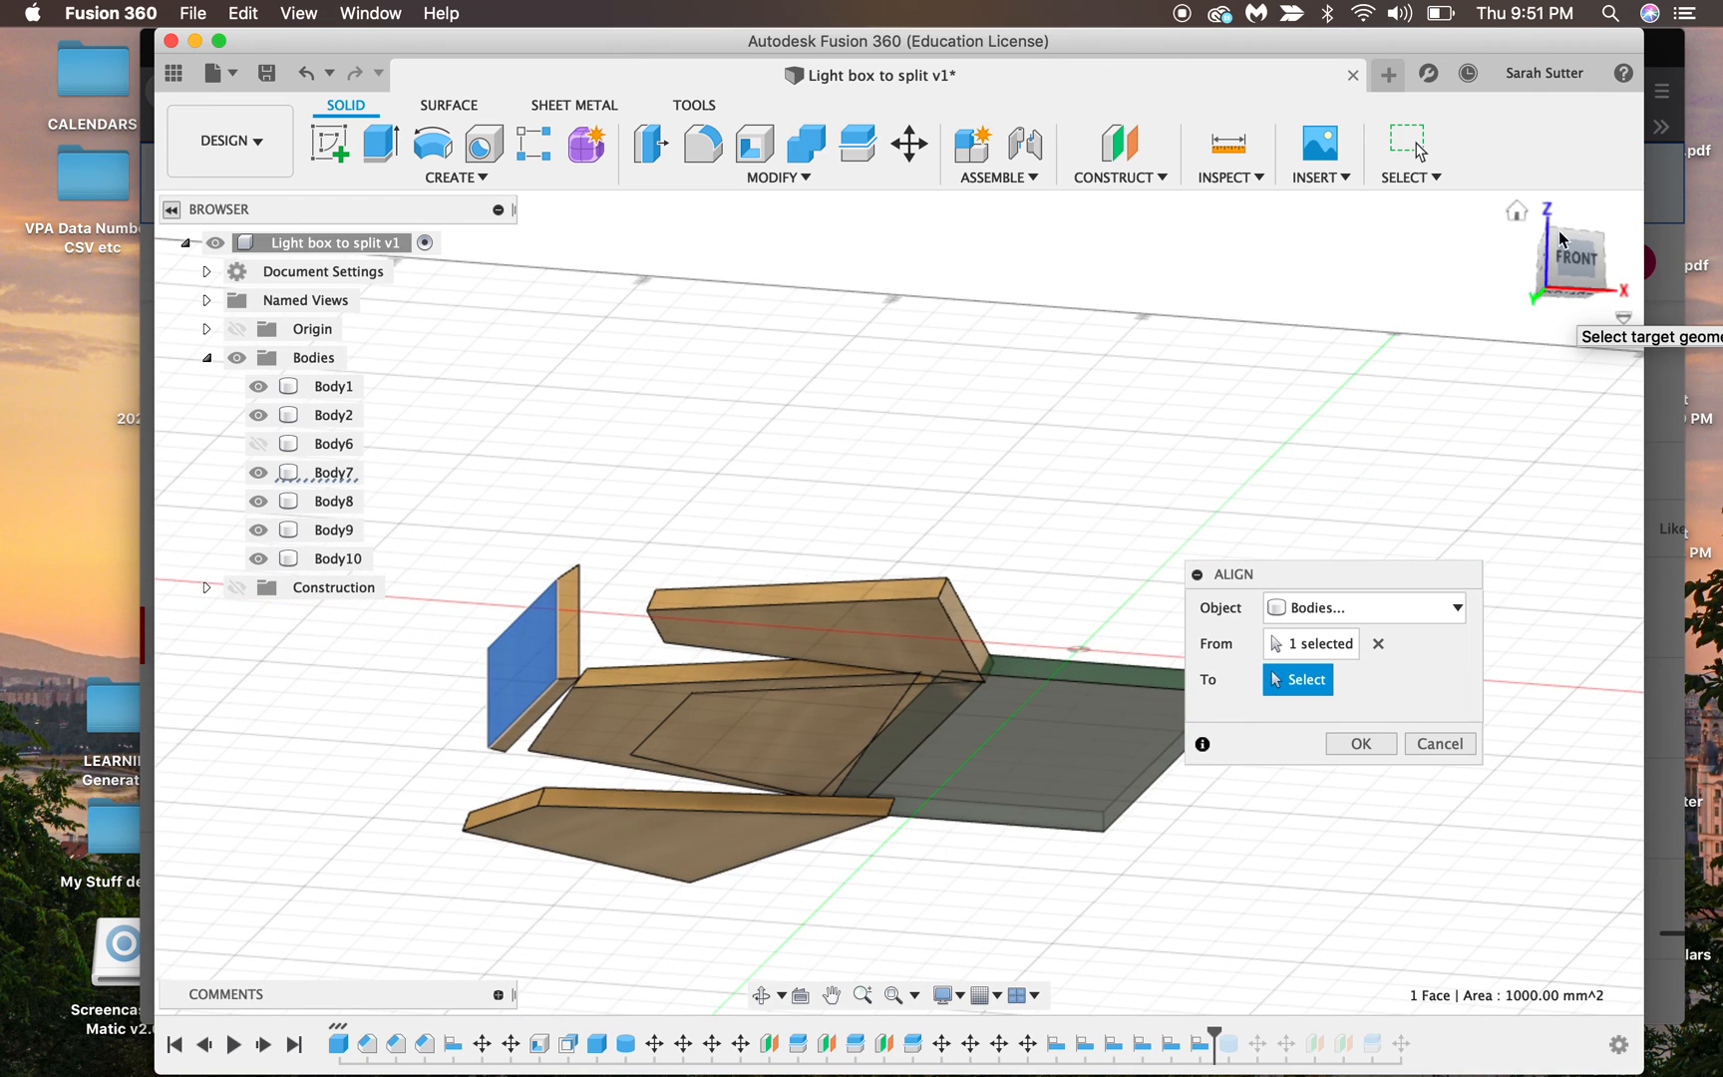
click(596, 728)
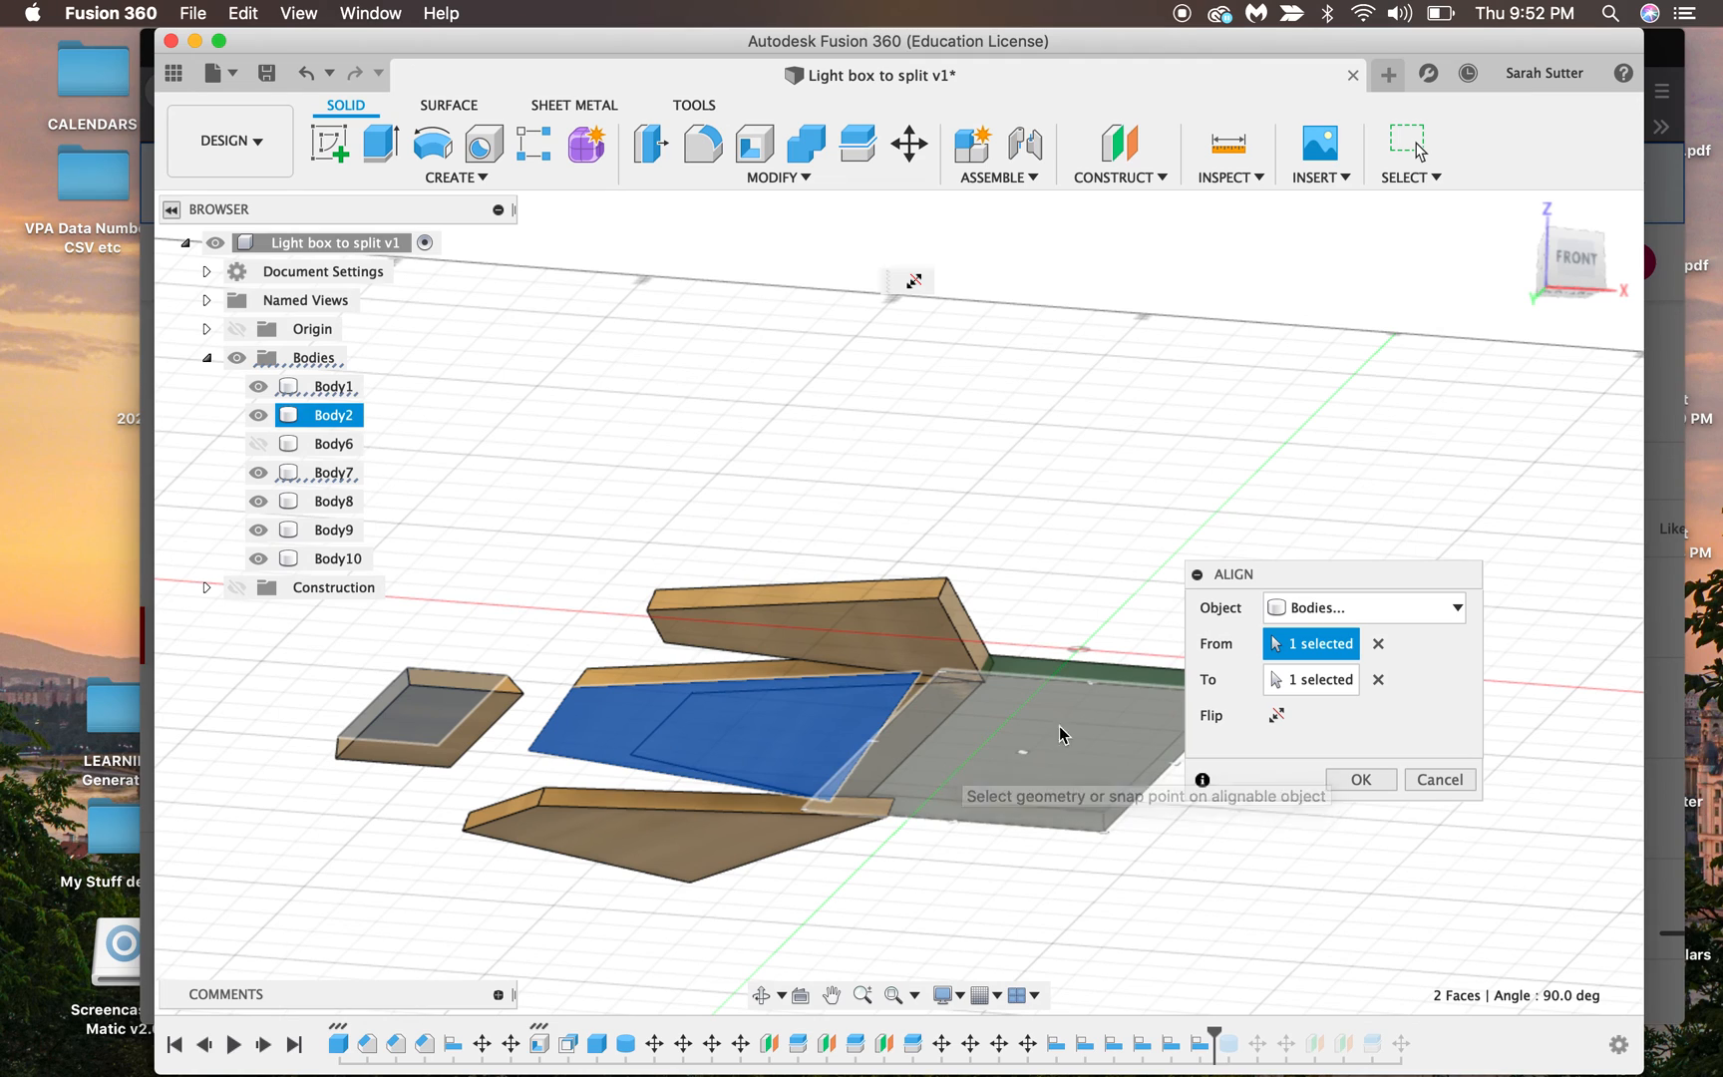
click(908, 628)
click(608, 718)
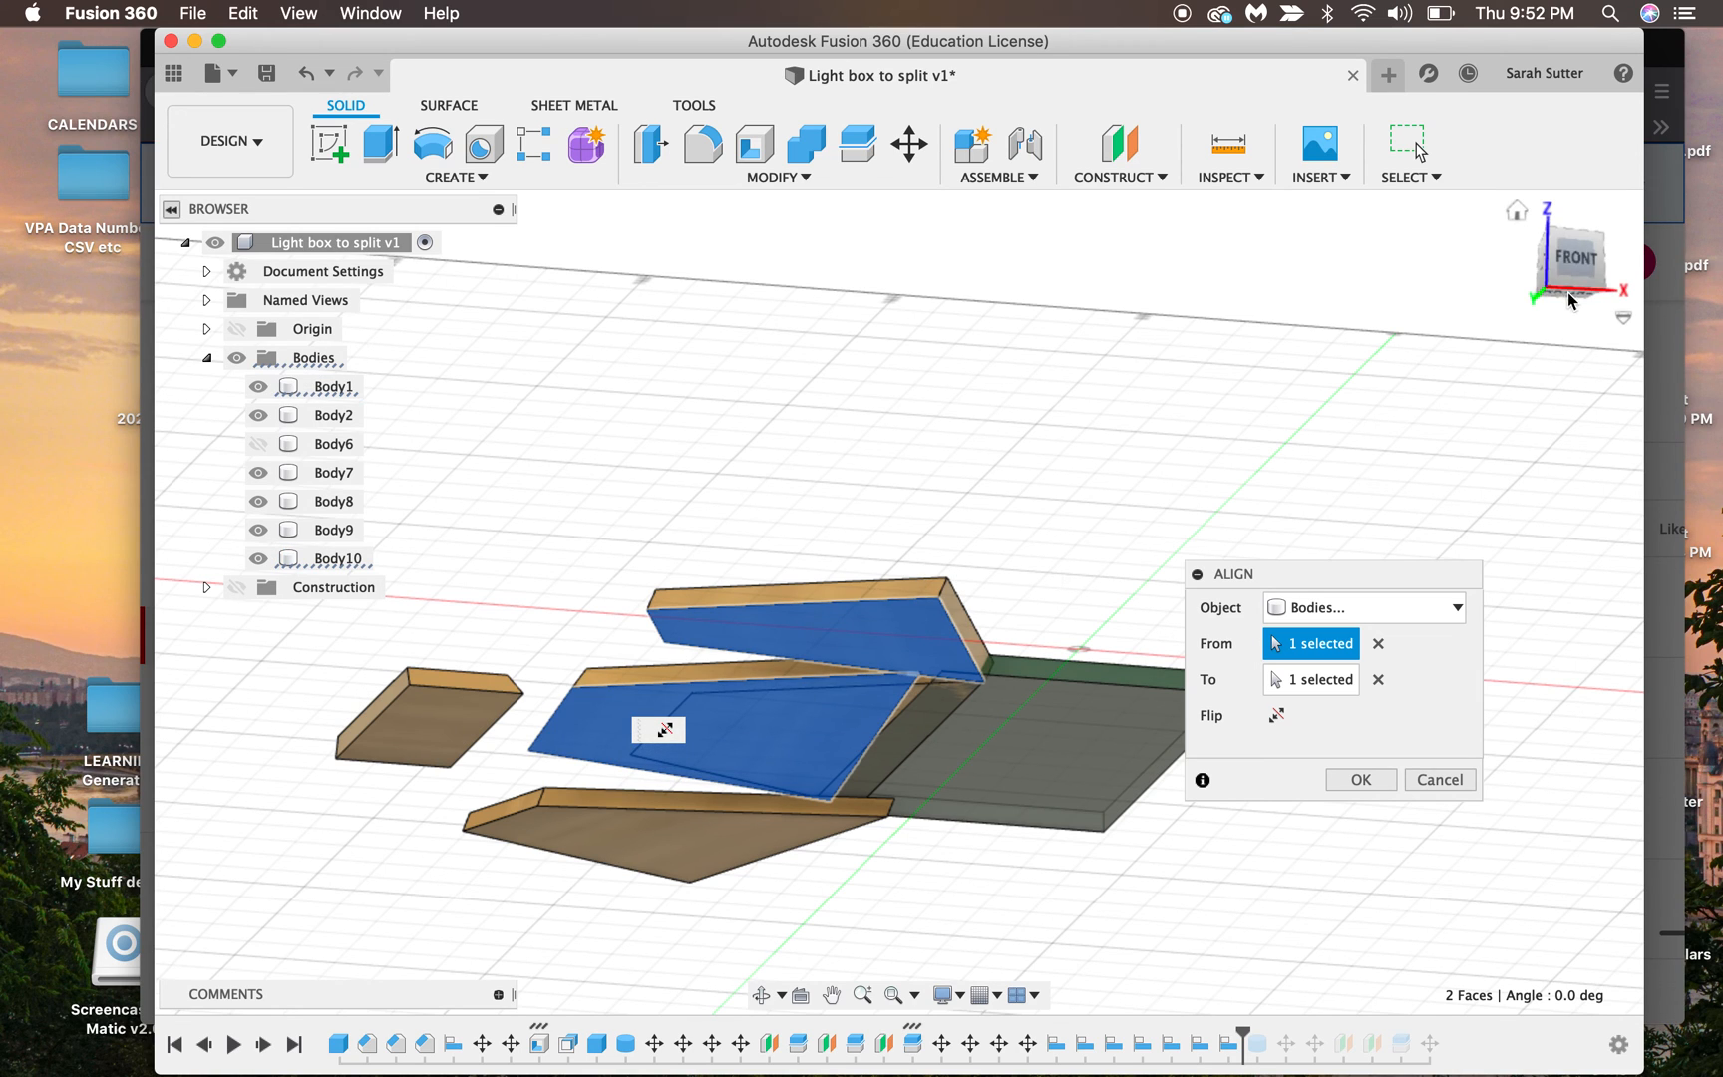
Step: Align the underside of the side panel Body8 with the underside of the green panel Body2
mouse_move(1568, 270)
mouse_down()
mouse_move(1516, 320)
mouse_move(1525, 377)
mouse_move(1458, 374)
mouse_move(1411, 341)
mouse_up()
drag(1570, 334, 1576, 284)
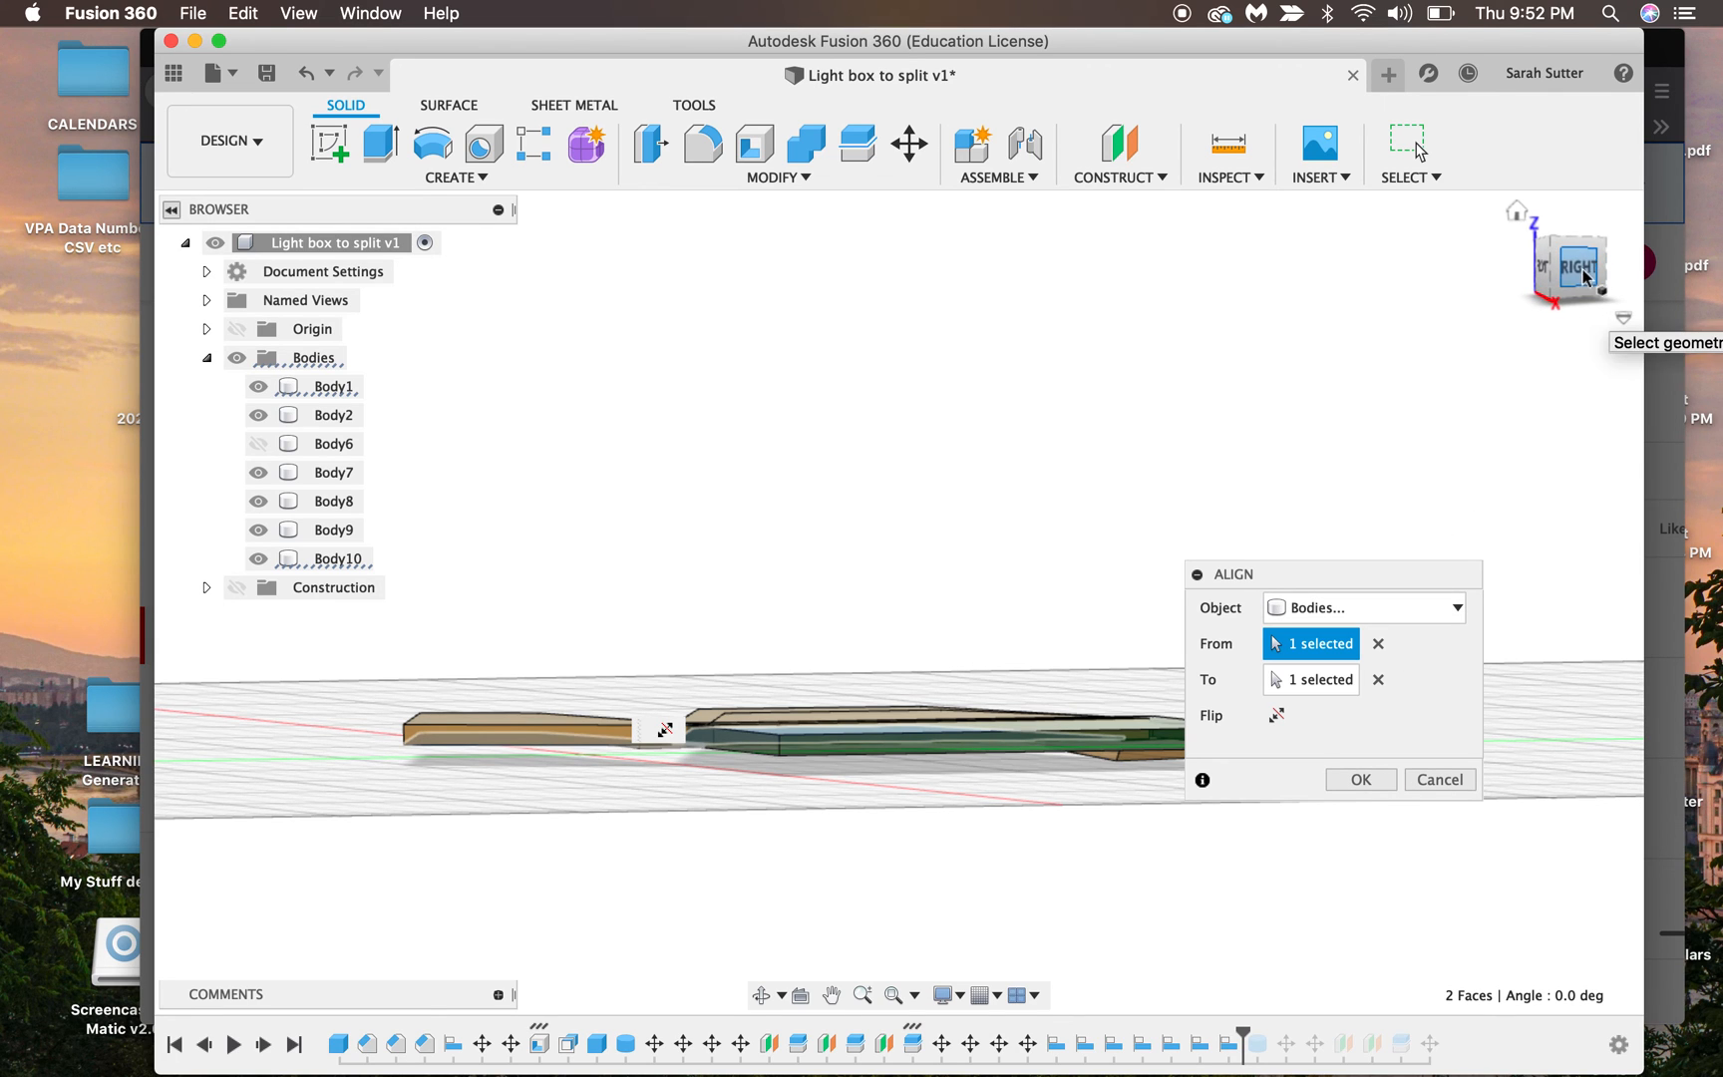
mouse_move(1517, 252)
mouse_down()
mouse_move(1521, 203)
mouse_move(1476, 202)
mouse_move(1476, 181)
mouse_up()
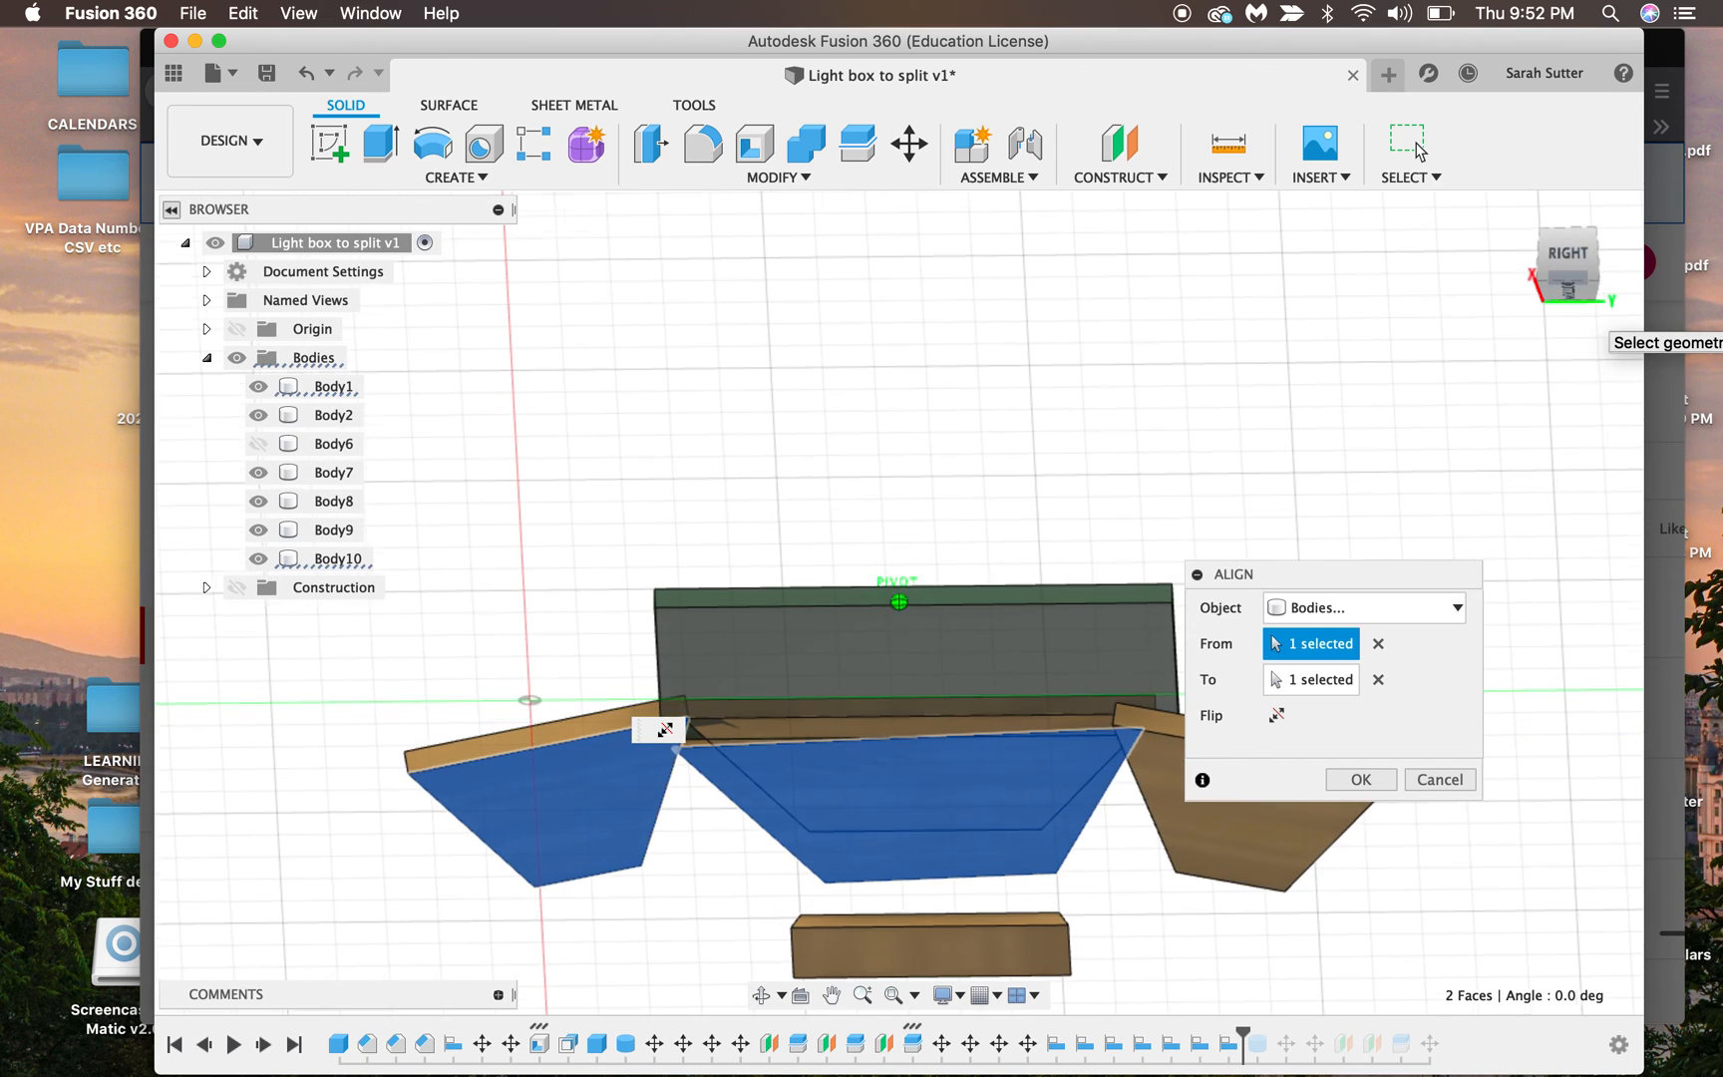
click(1272, 833)
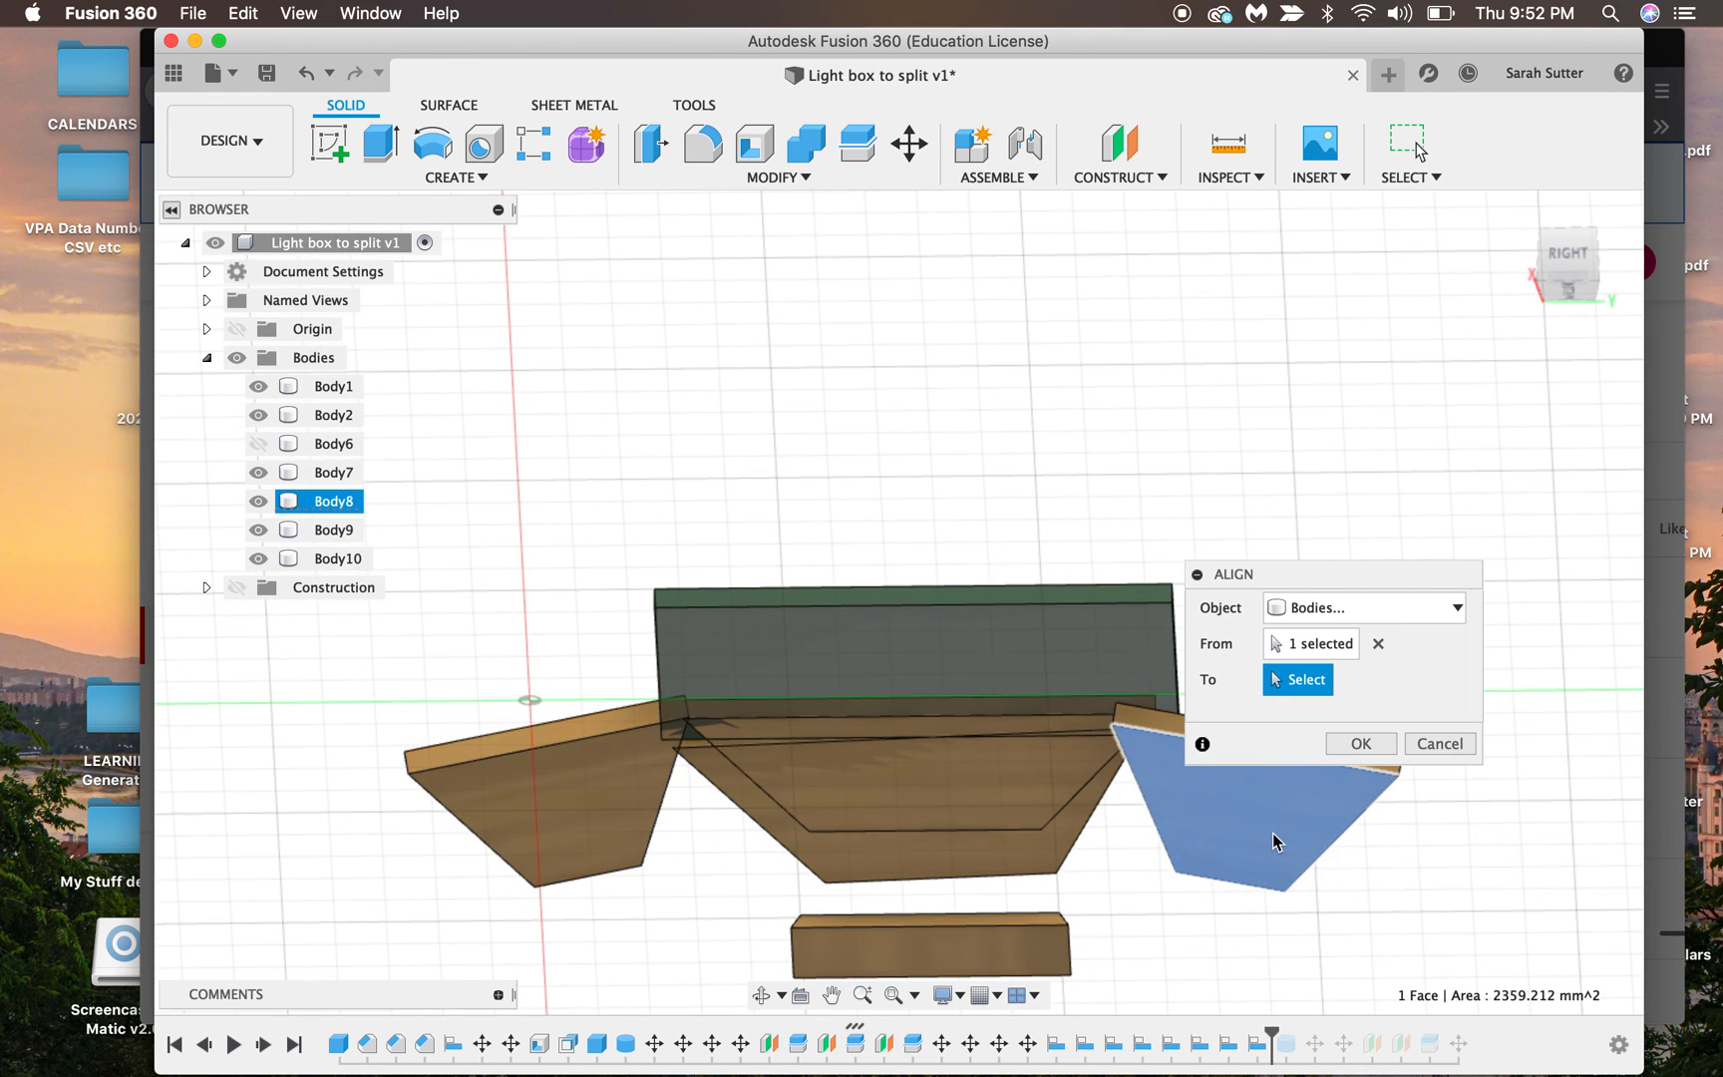
click(1078, 638)
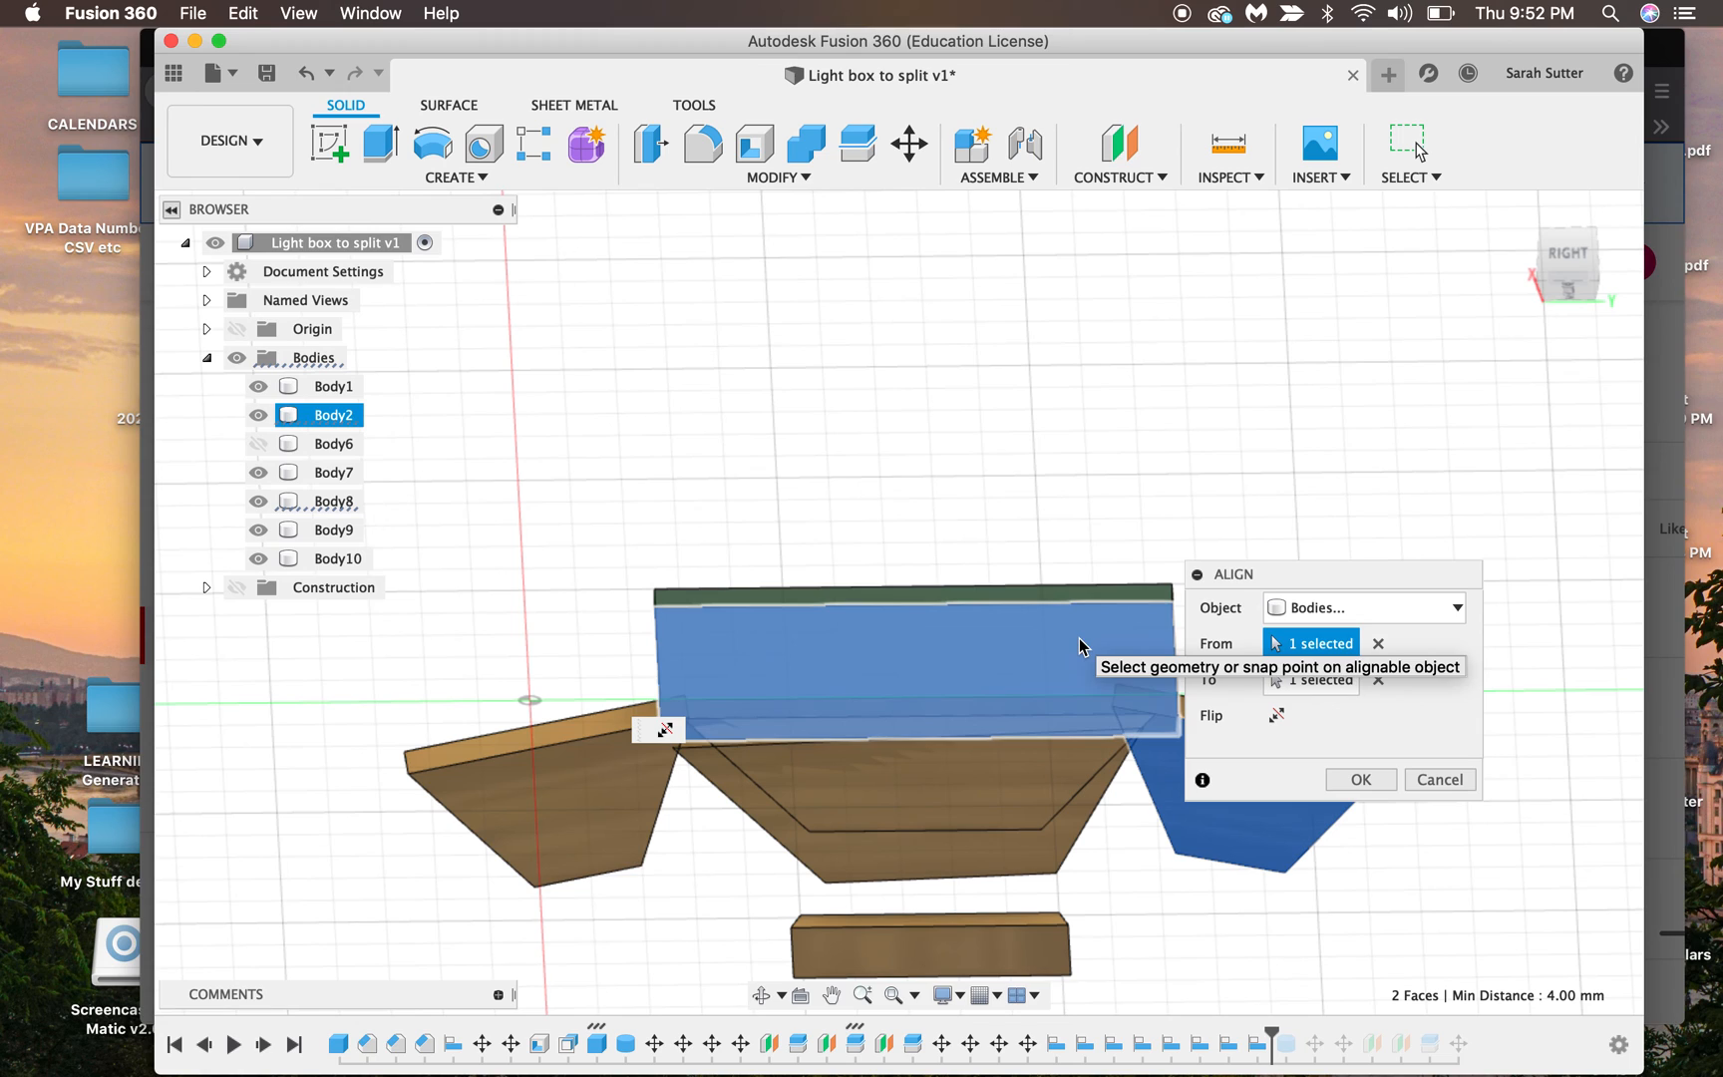
click(1361, 778)
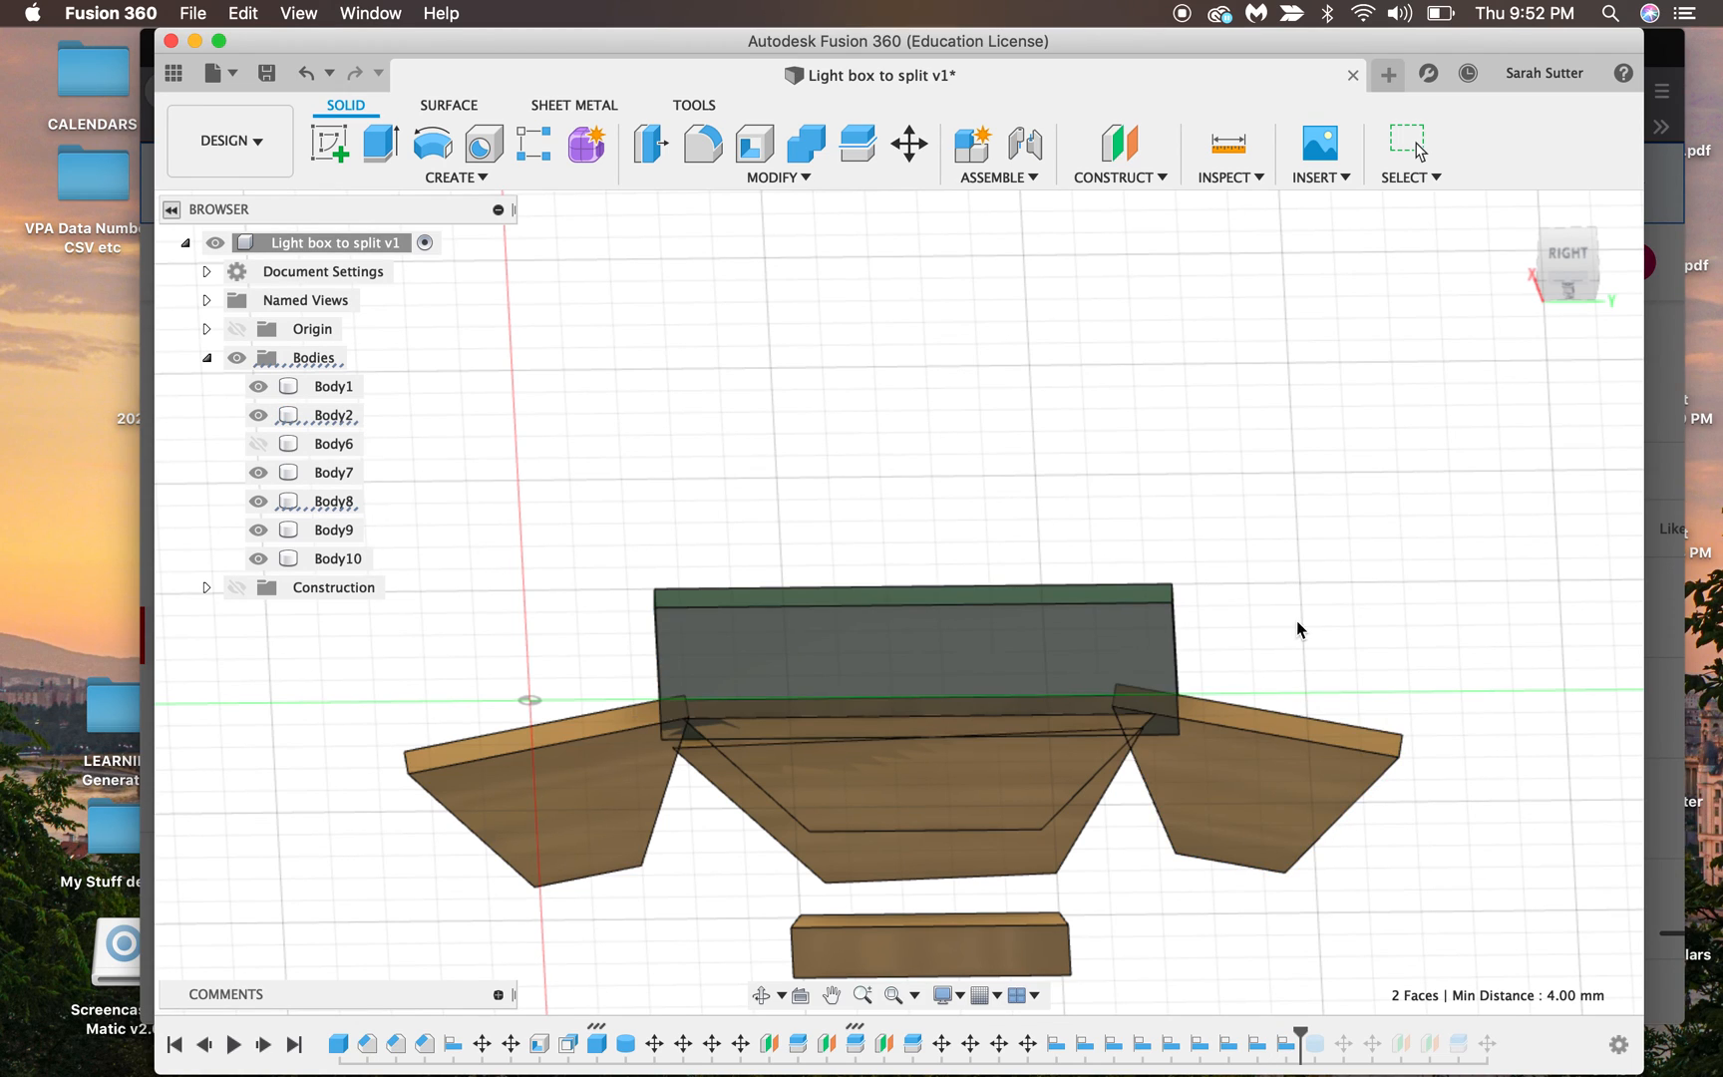
Step: Move the green panel Body2 about 24 mm in the positive X direction, clear of the wooden panels
mouse_move(1570, 266)
mouse_down()
mouse_move(1550, 334)
mouse_move(1573, 354)
mouse_up()
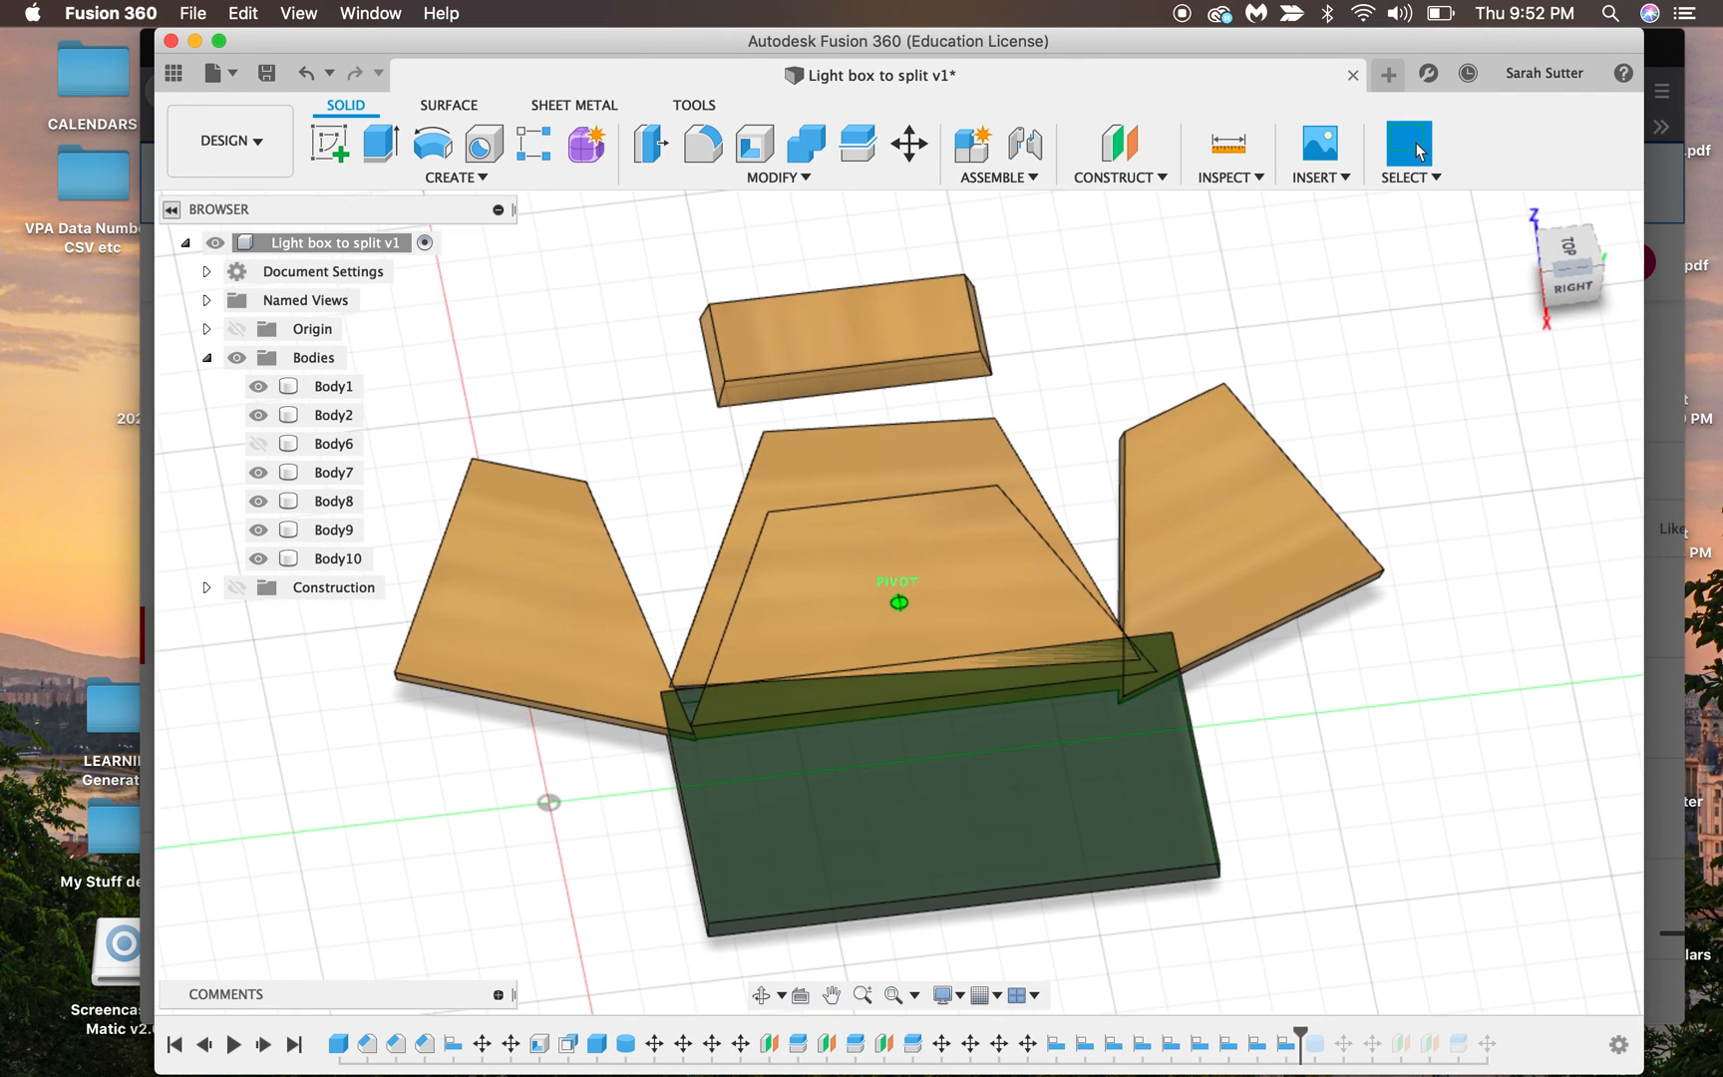
drag(1573, 267, 1568, 257)
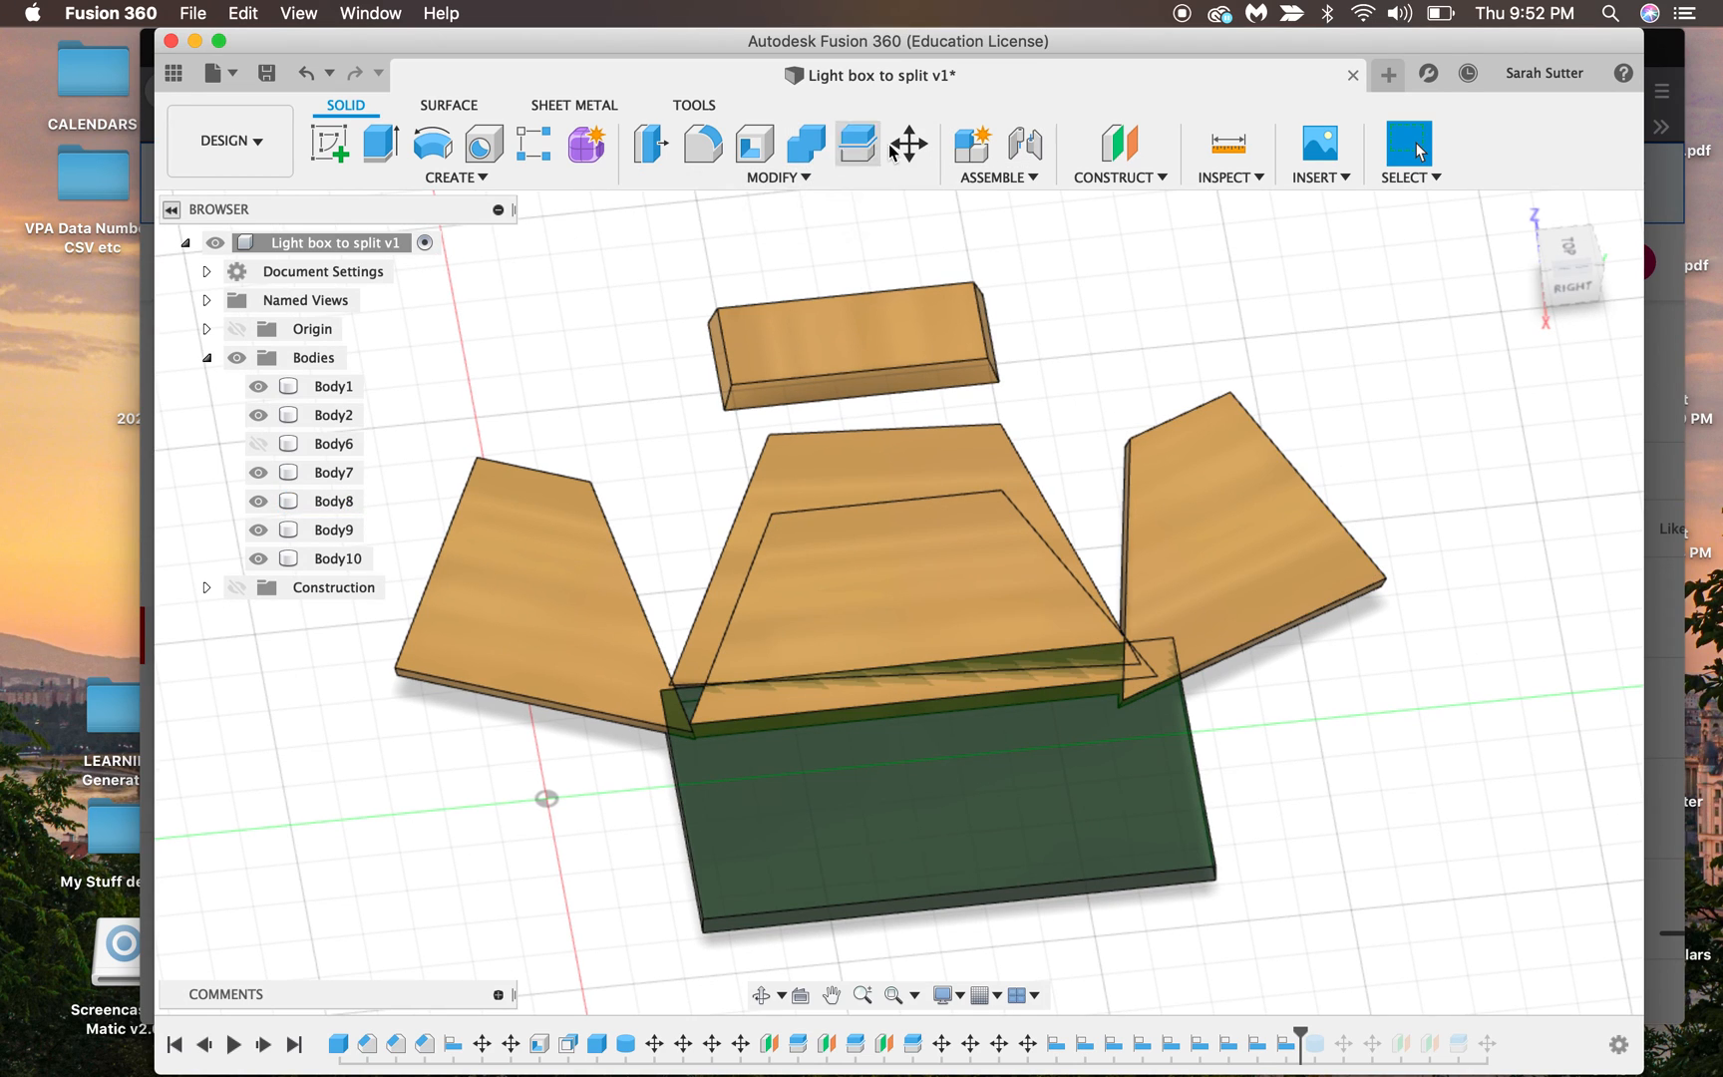
click(919, 150)
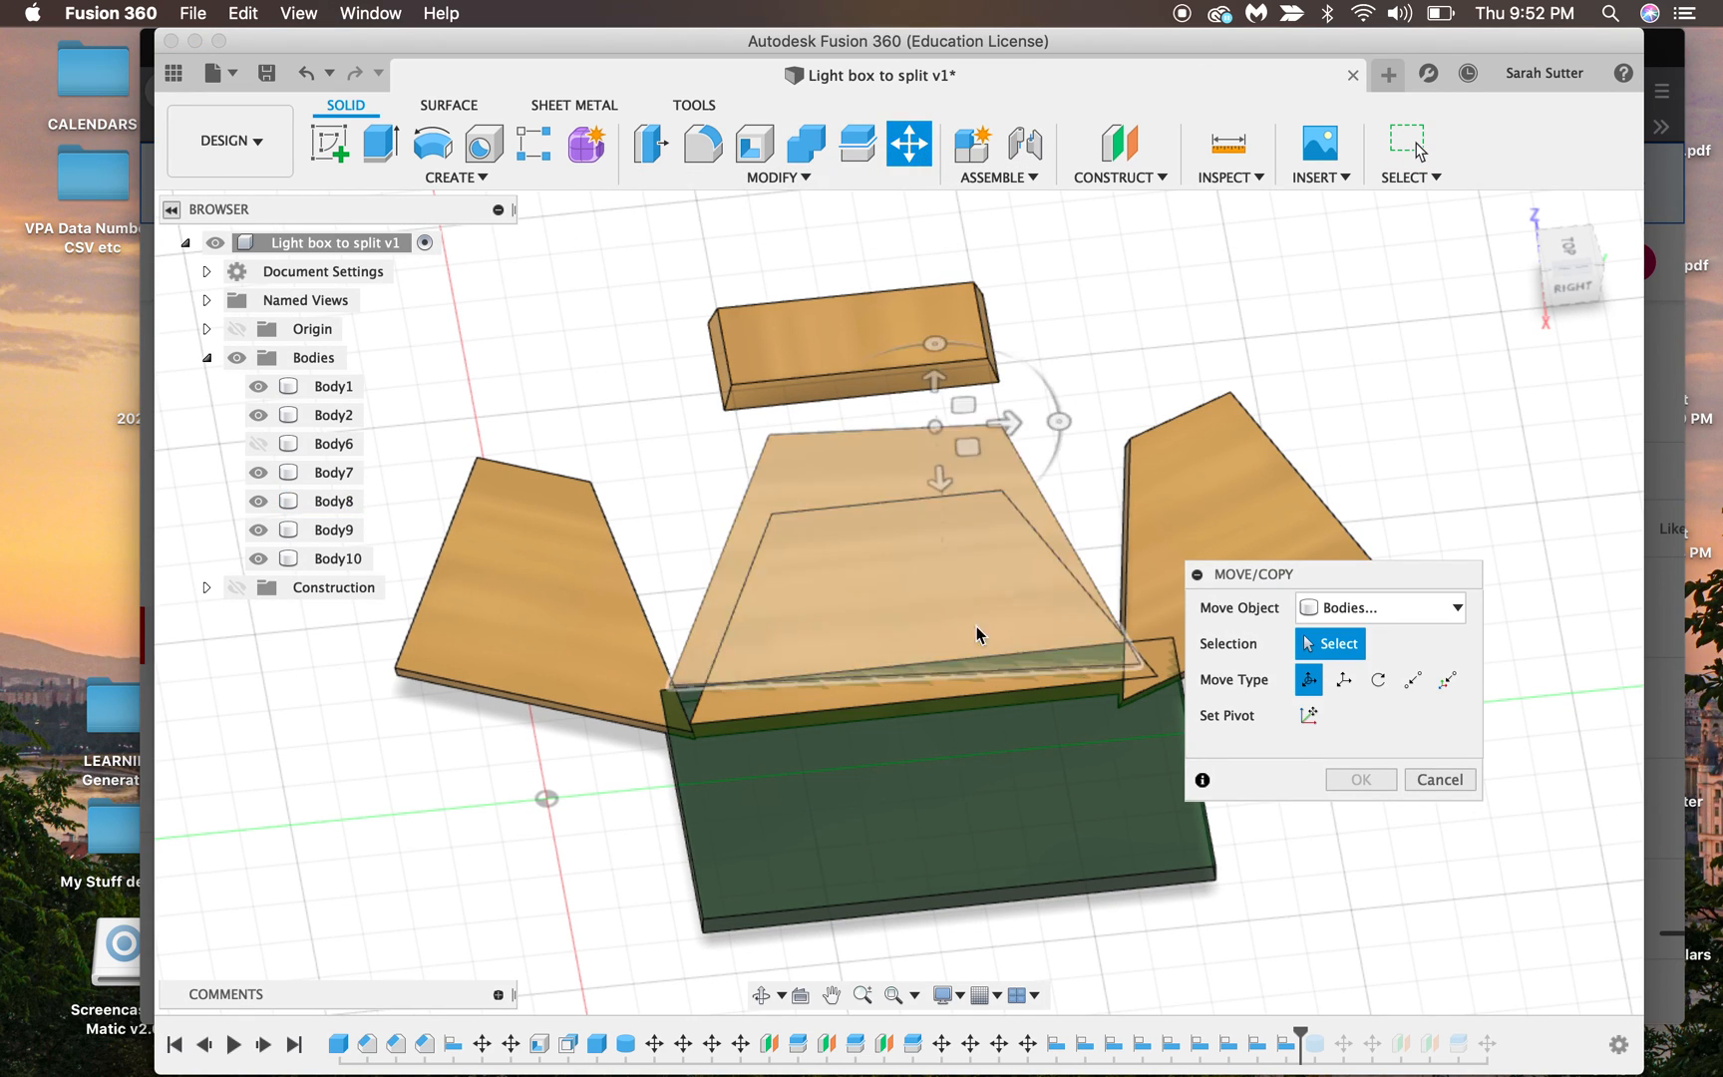
click(1000, 788)
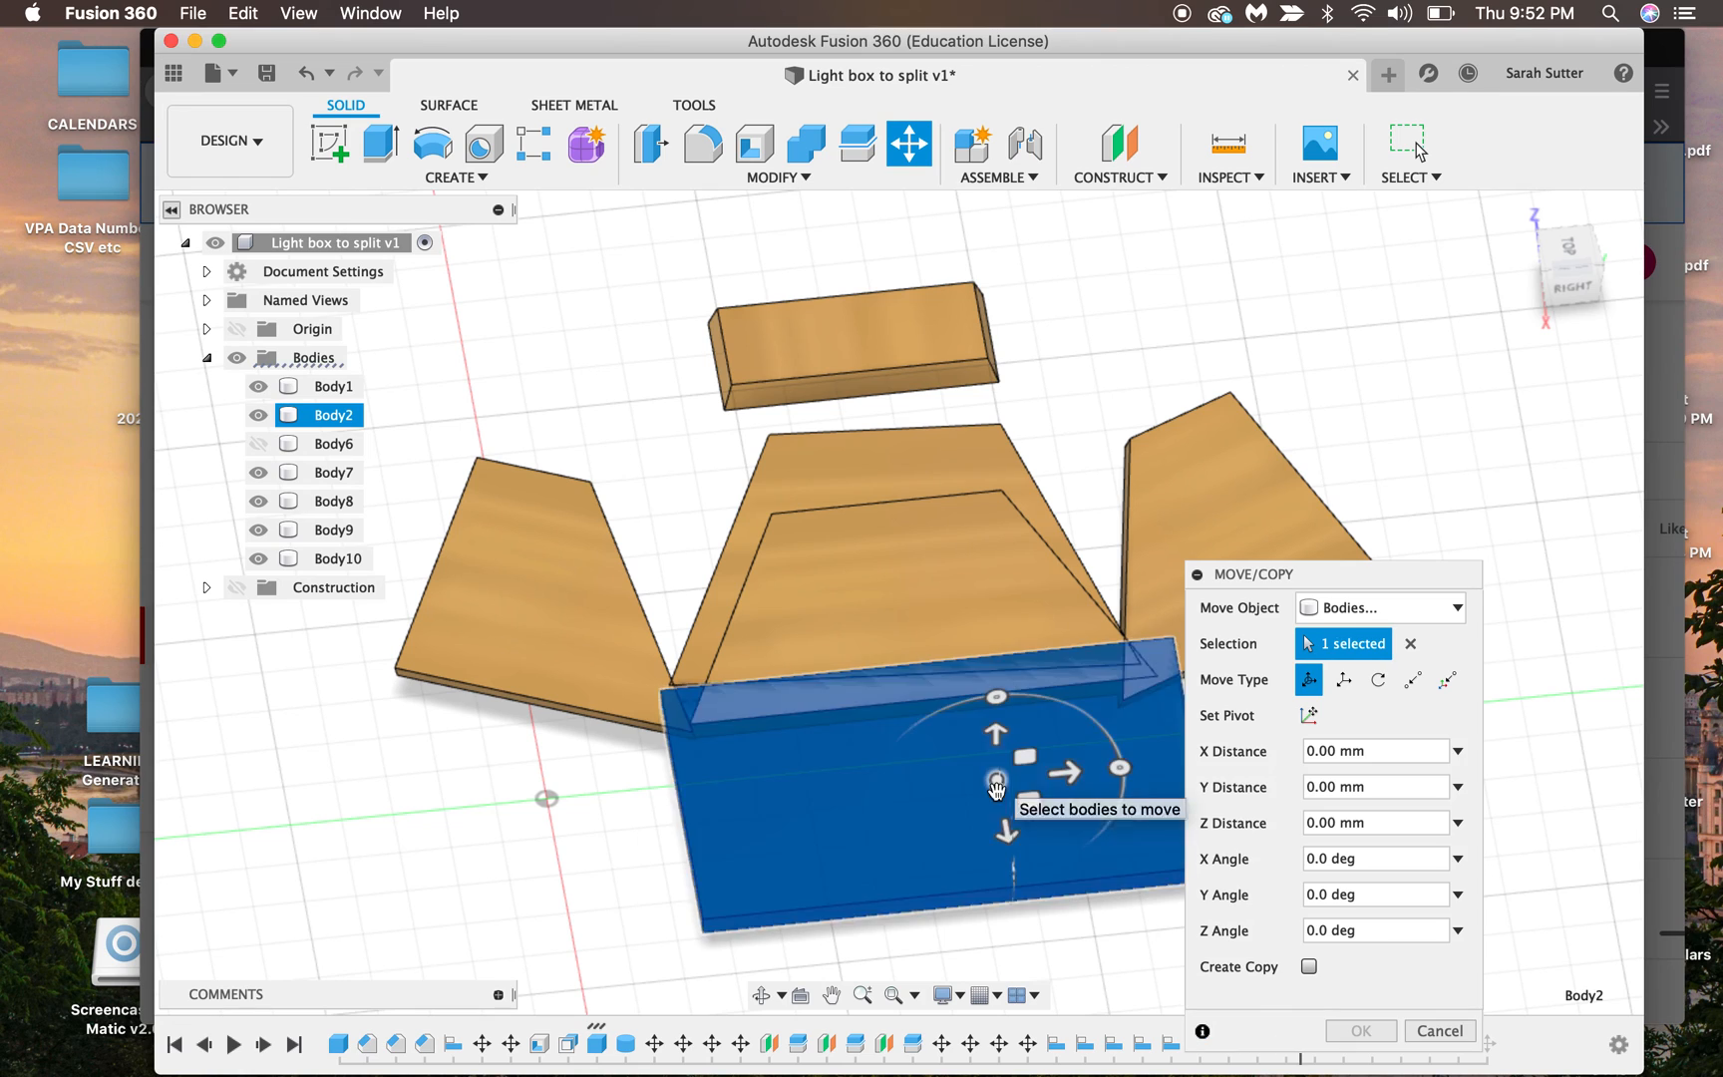
drag(1009, 837, 1027, 924)
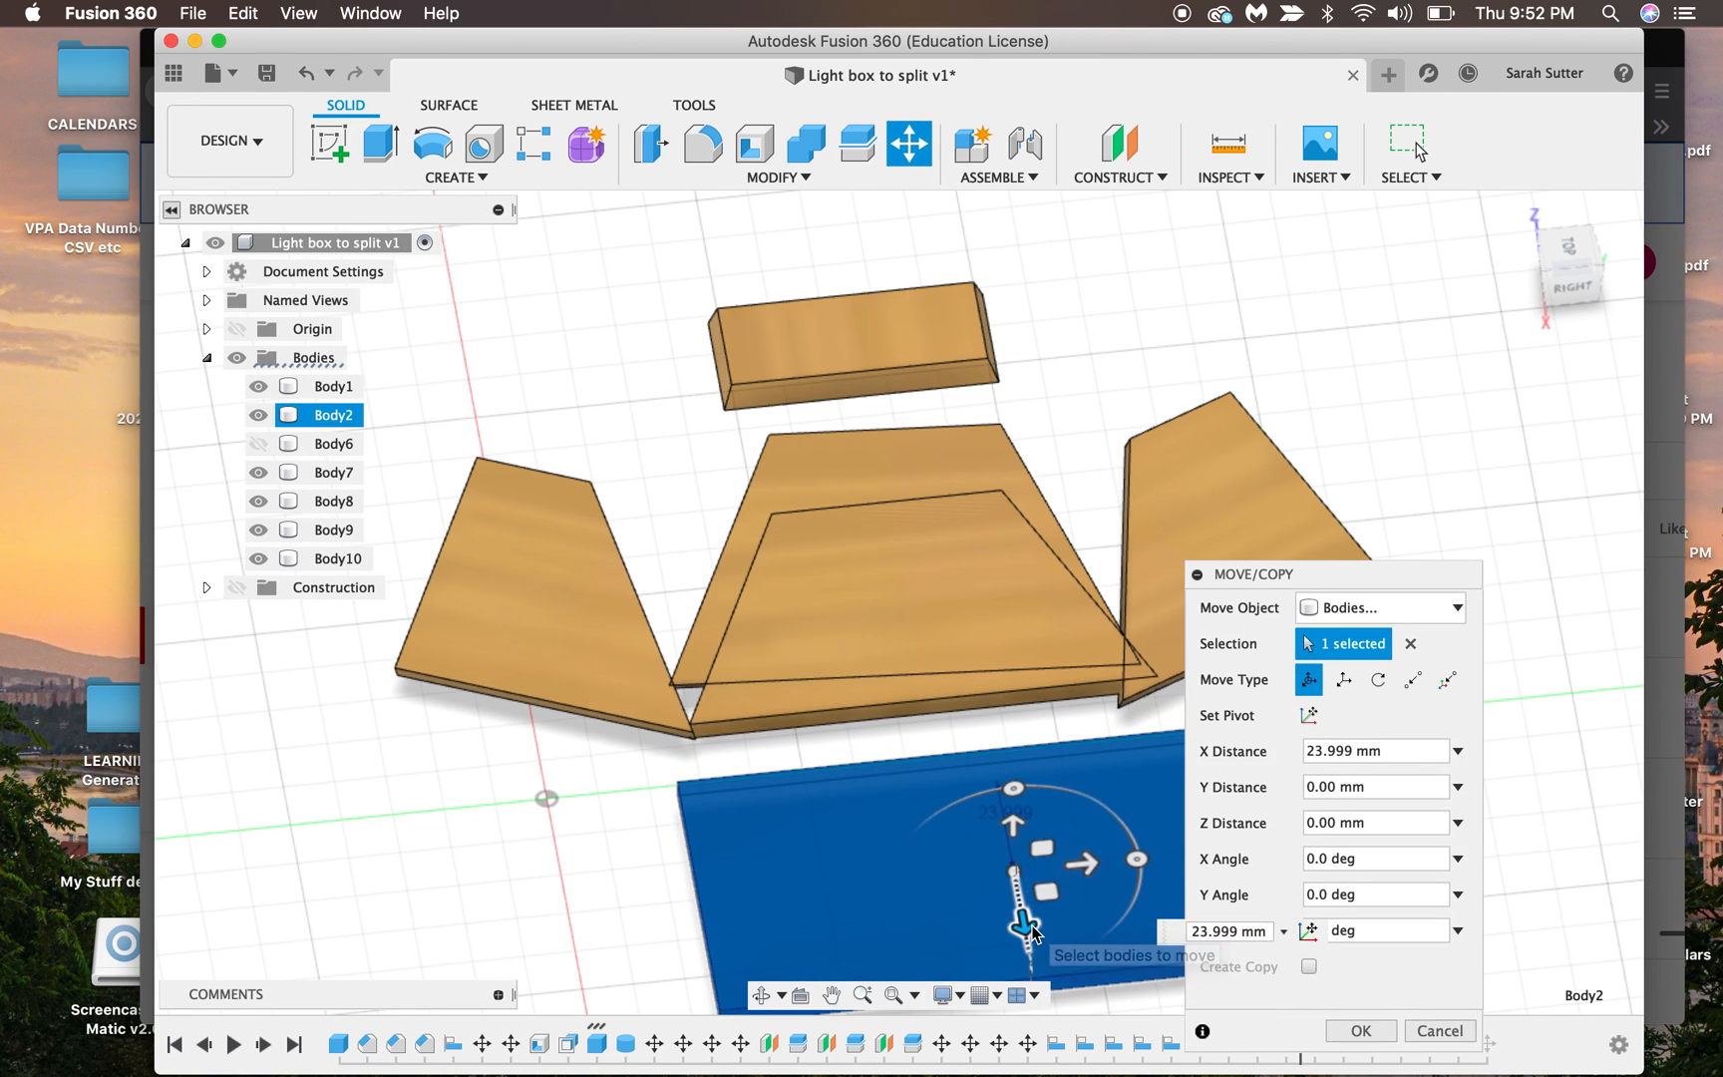
click(1361, 1030)
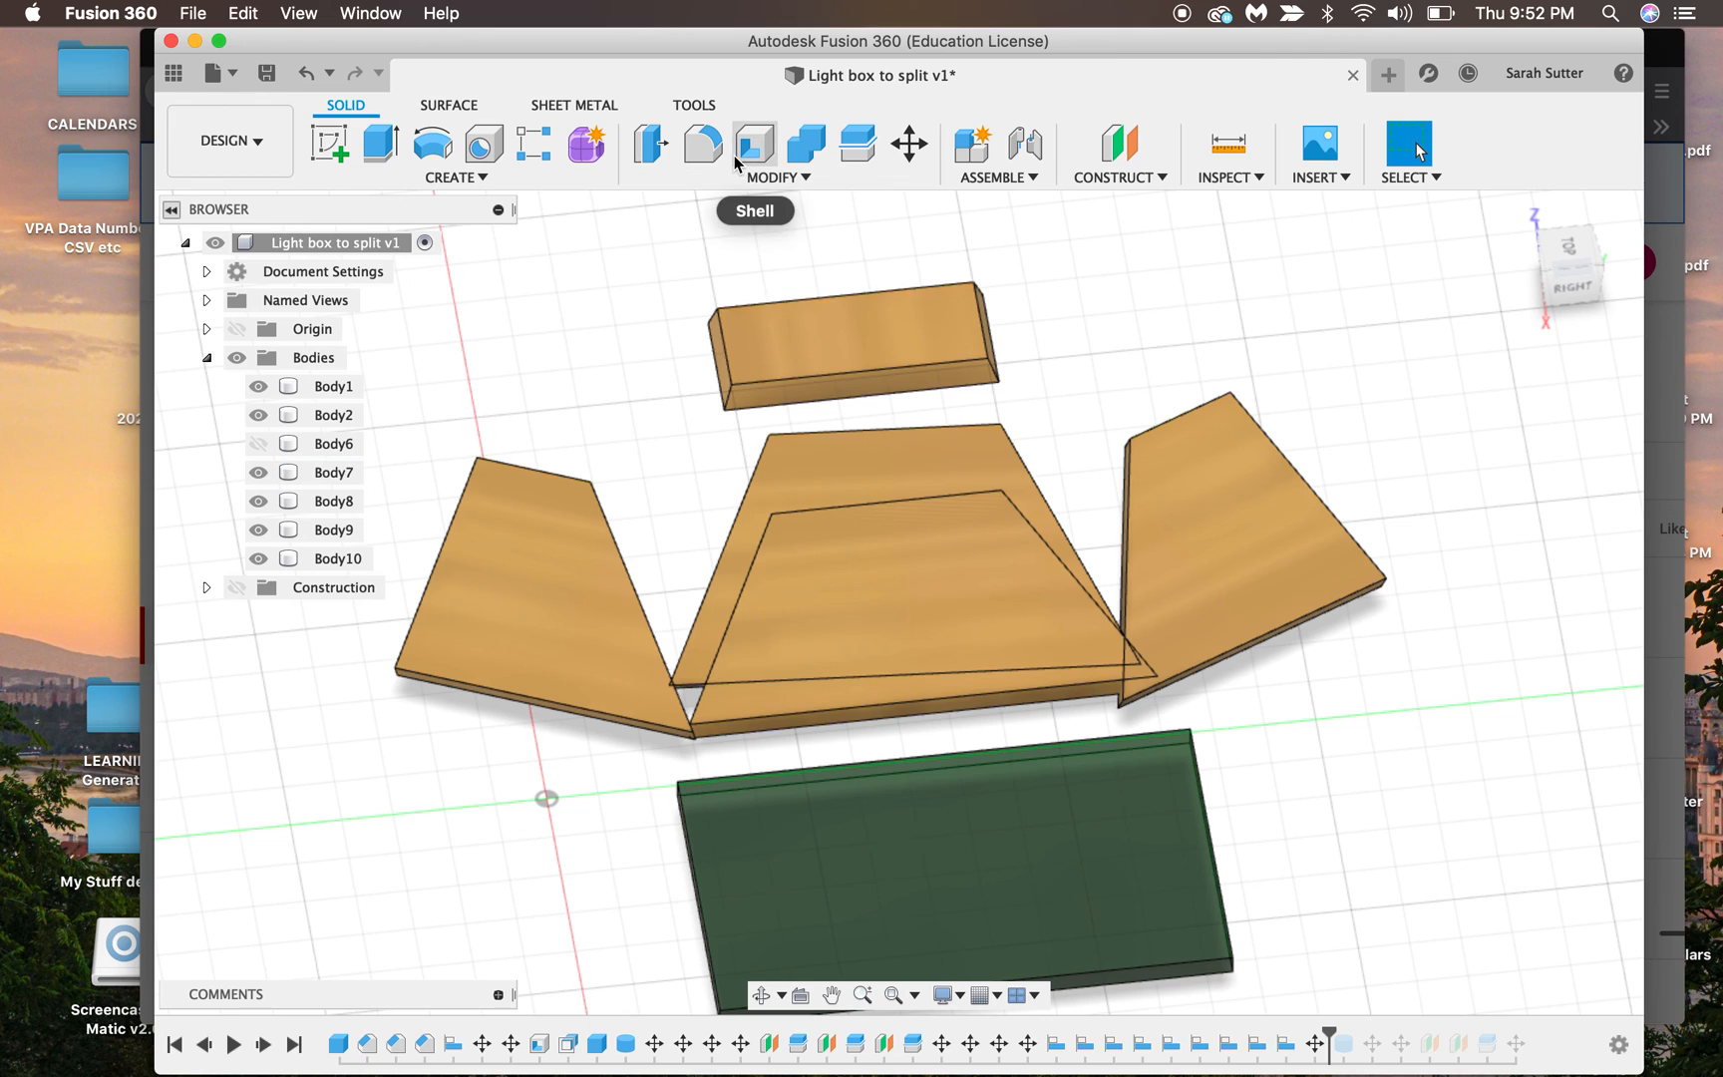
Step: Move the side panel Body8 in the negative X direction, away from the overlapping trapezoid panels
click(909, 142)
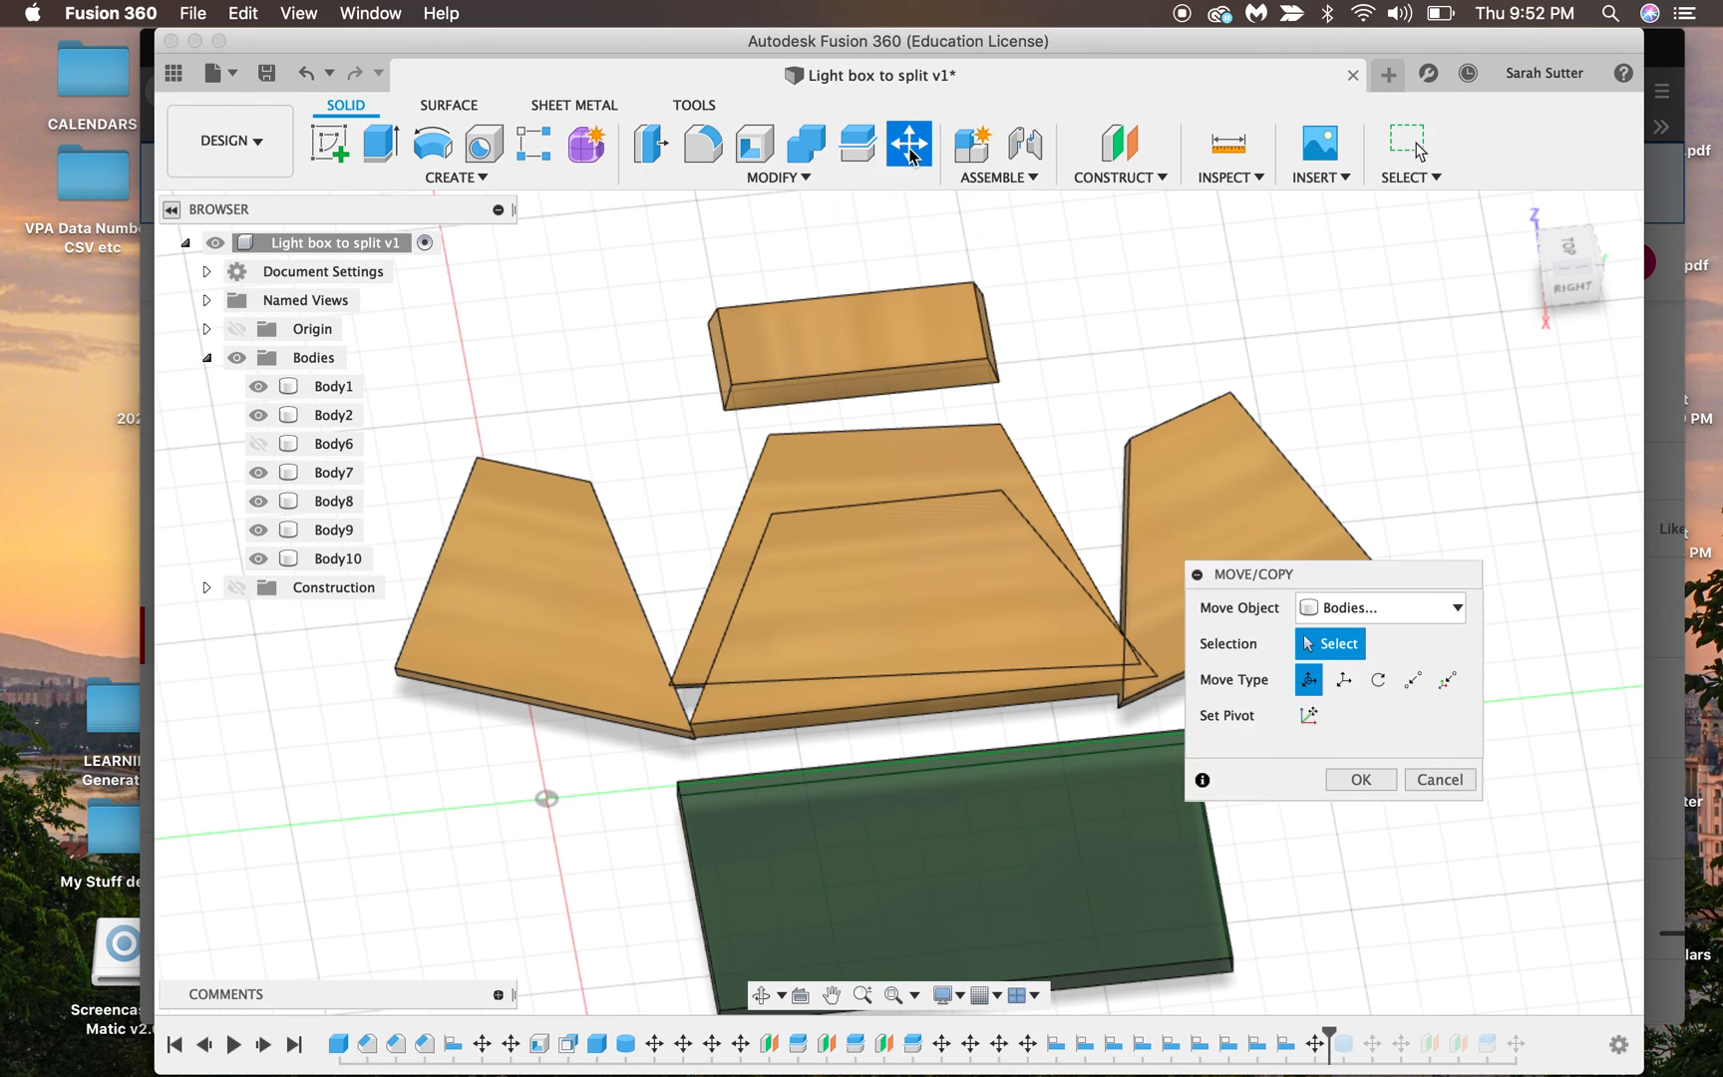
click(1199, 481)
drag(1215, 539, 1167, 319)
click(1560, 292)
mouse_move(1455, 255)
mouse_down()
mouse_move(1330, 199)
mouse_move(1306, 164)
mouse_move(1311, 186)
mouse_up()
click(1361, 1031)
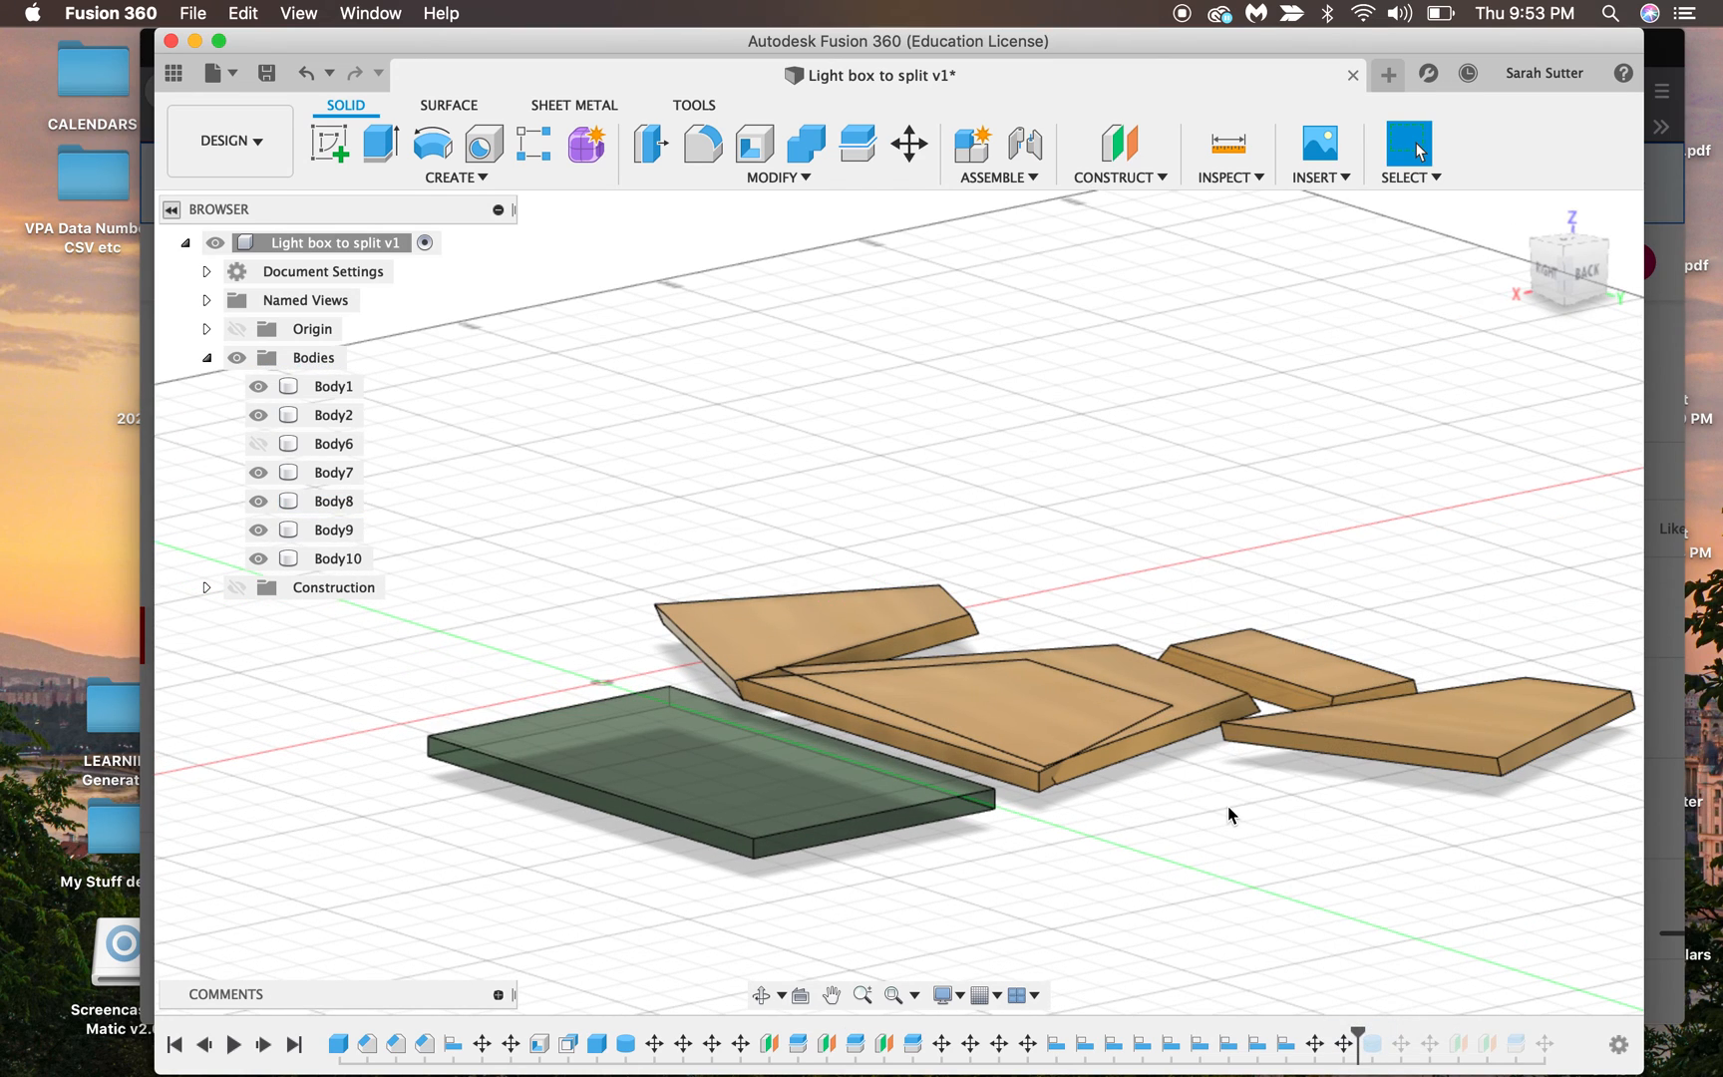
Step: Move the overlapping trapezoid panel Body9 about -82.7 mm in X and -79.3 mm in Y to separate it
key(m)
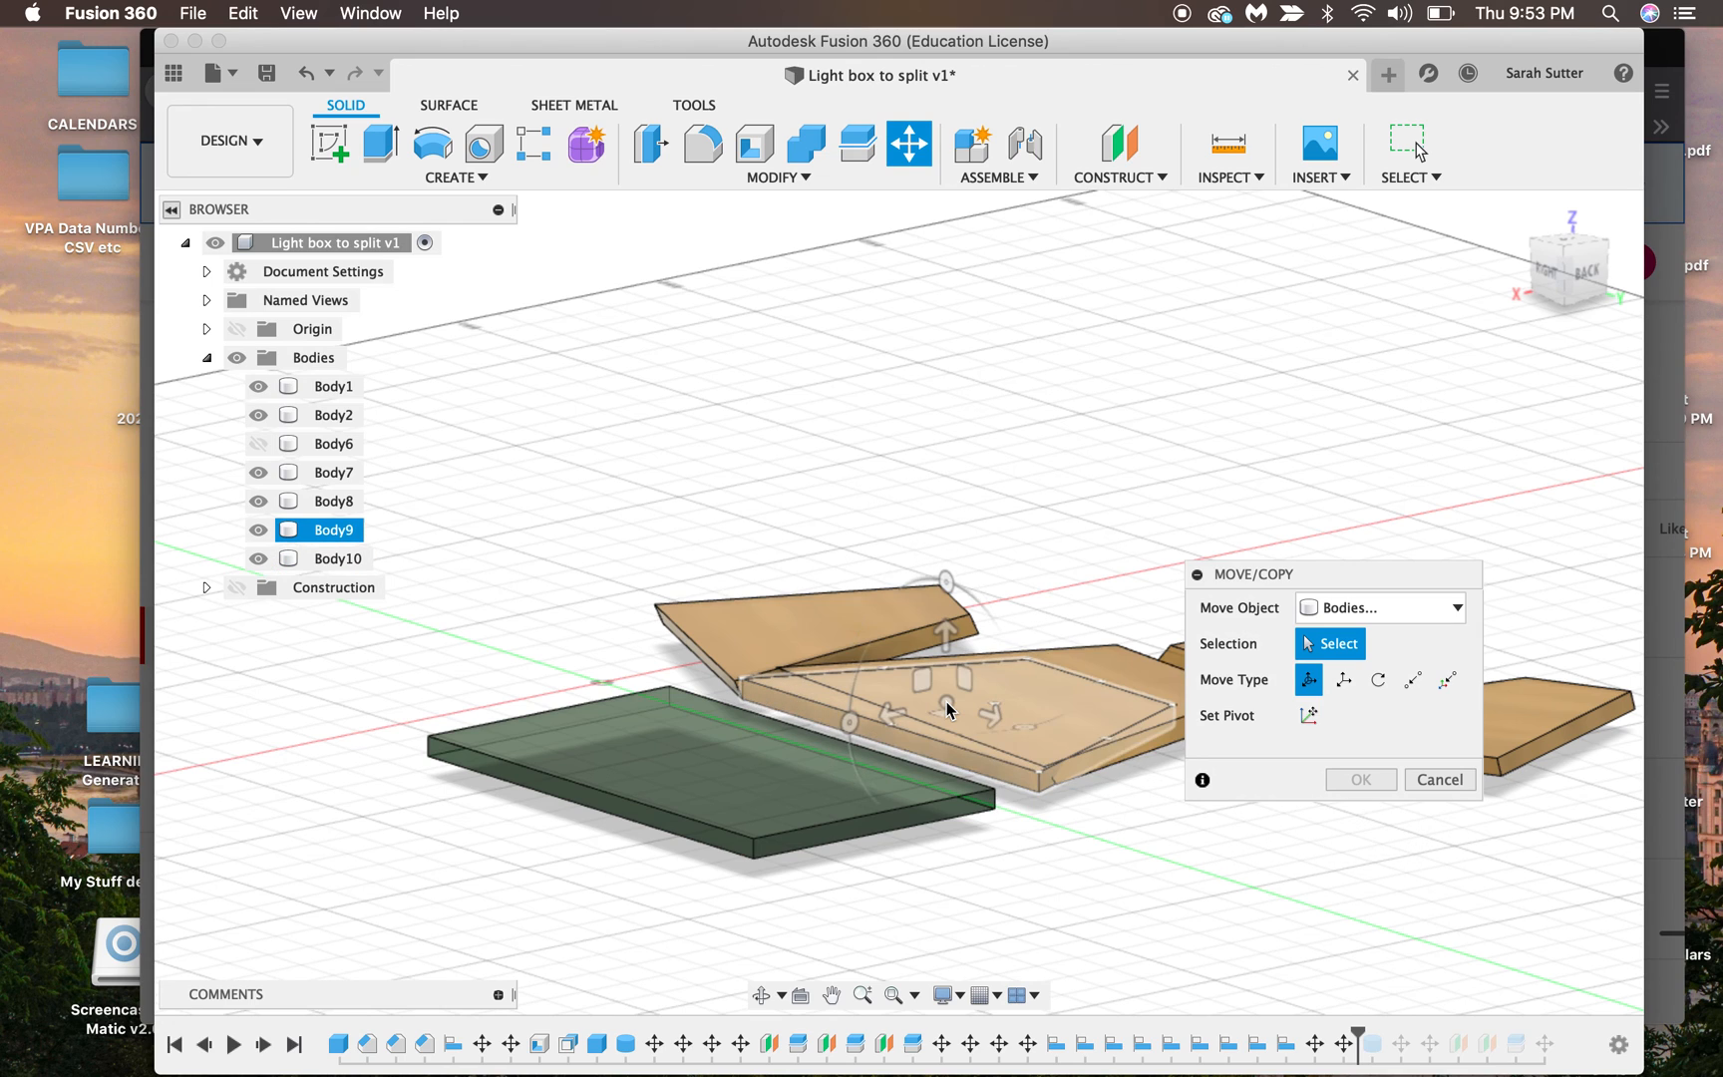
click(946, 701)
drag(896, 720, 1212, 560)
drag(1350, 580, 555, 563)
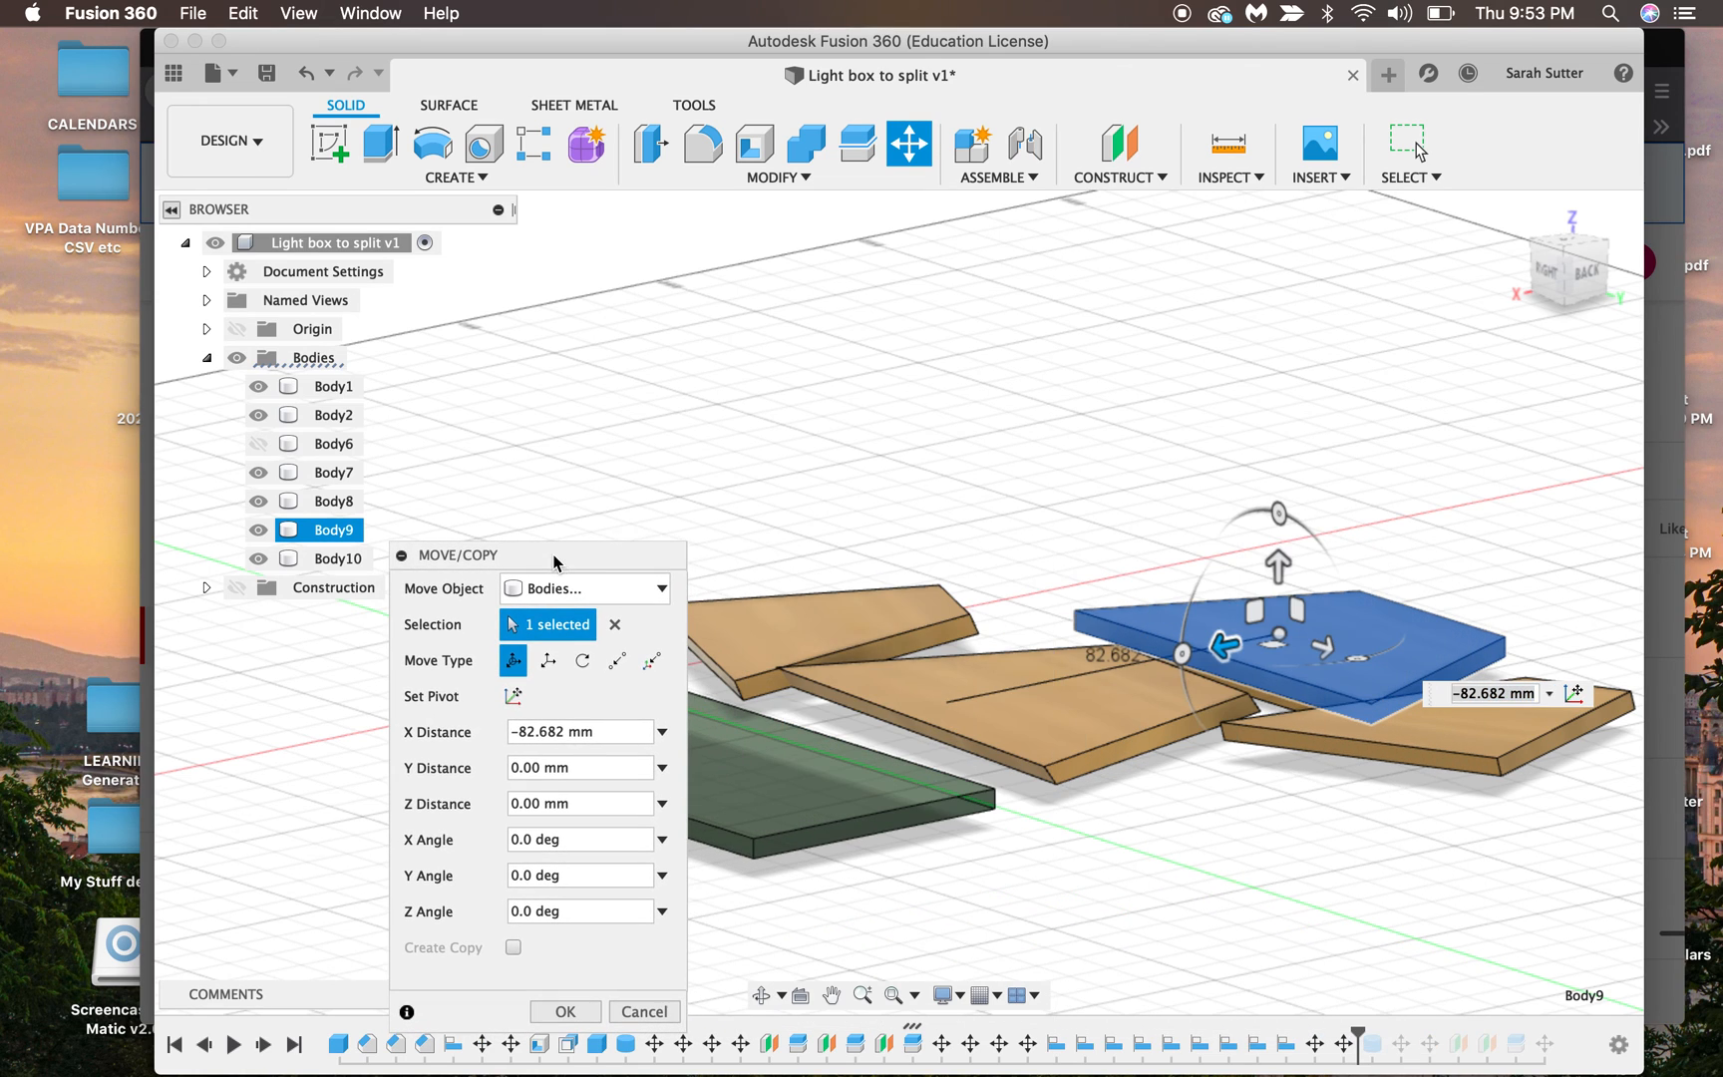
drag(1333, 663, 1101, 497)
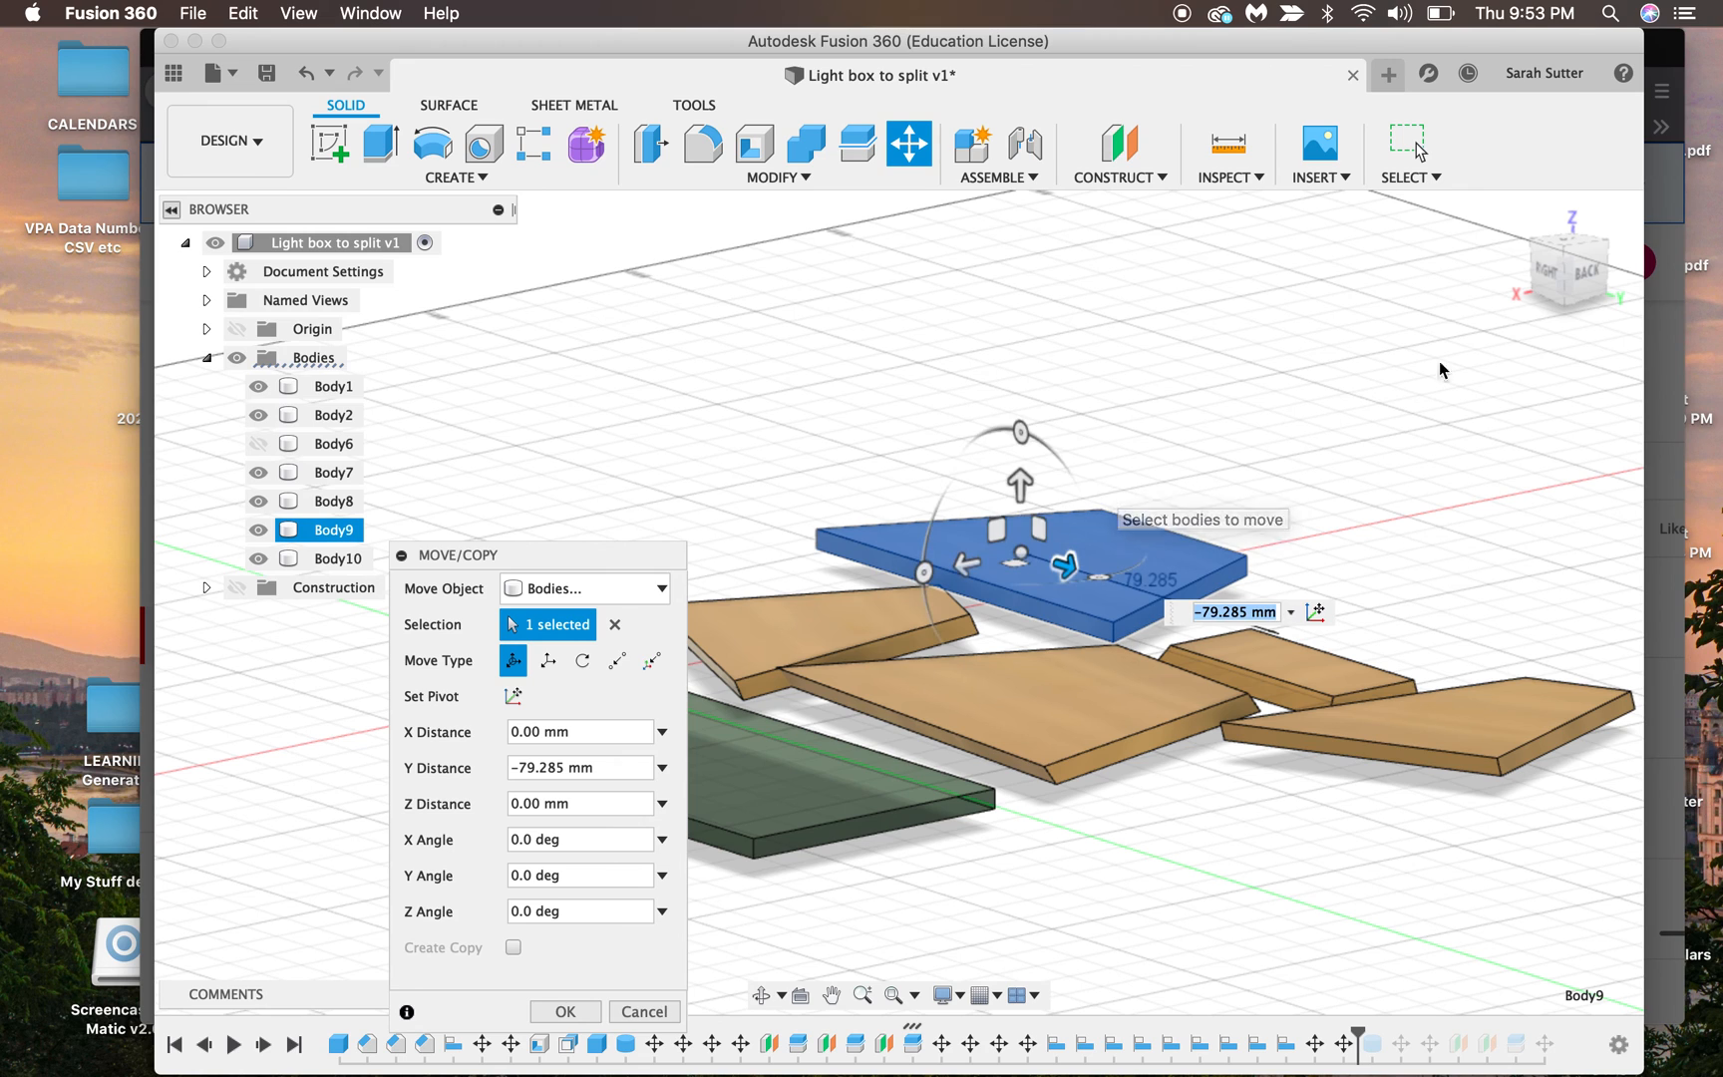
drag(1540, 291, 1522, 330)
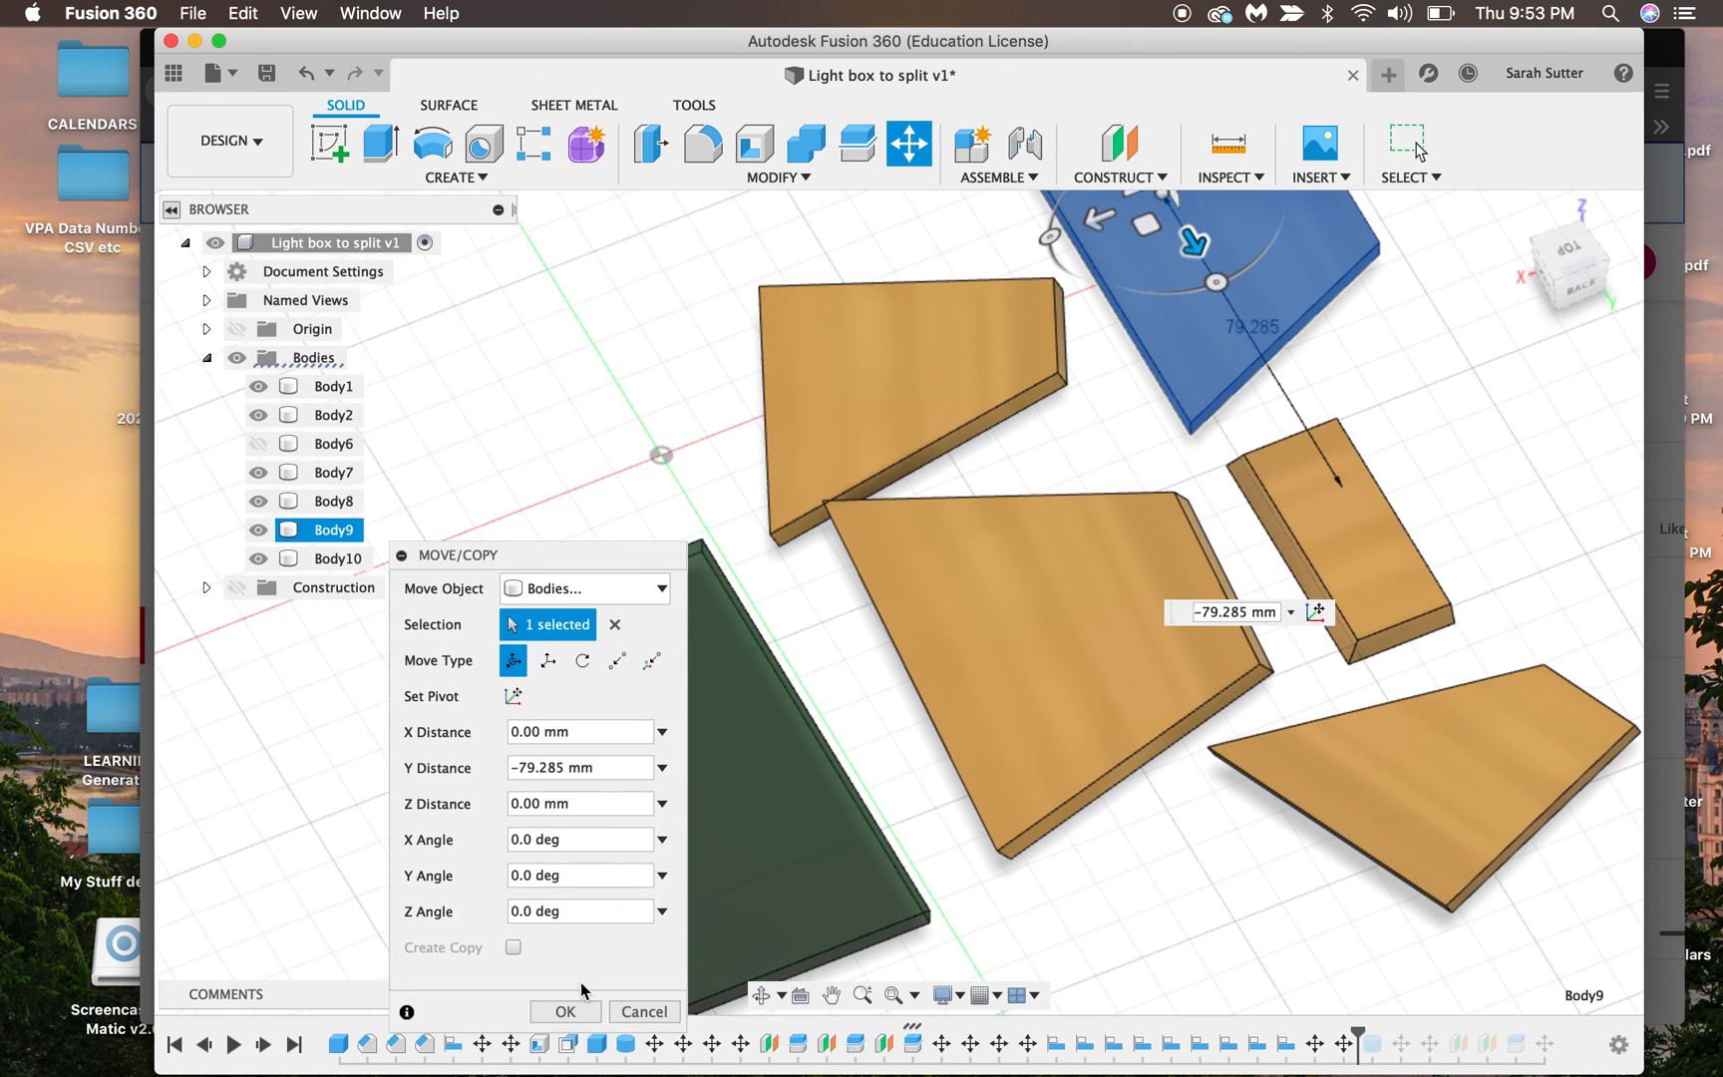
click(565, 1011)
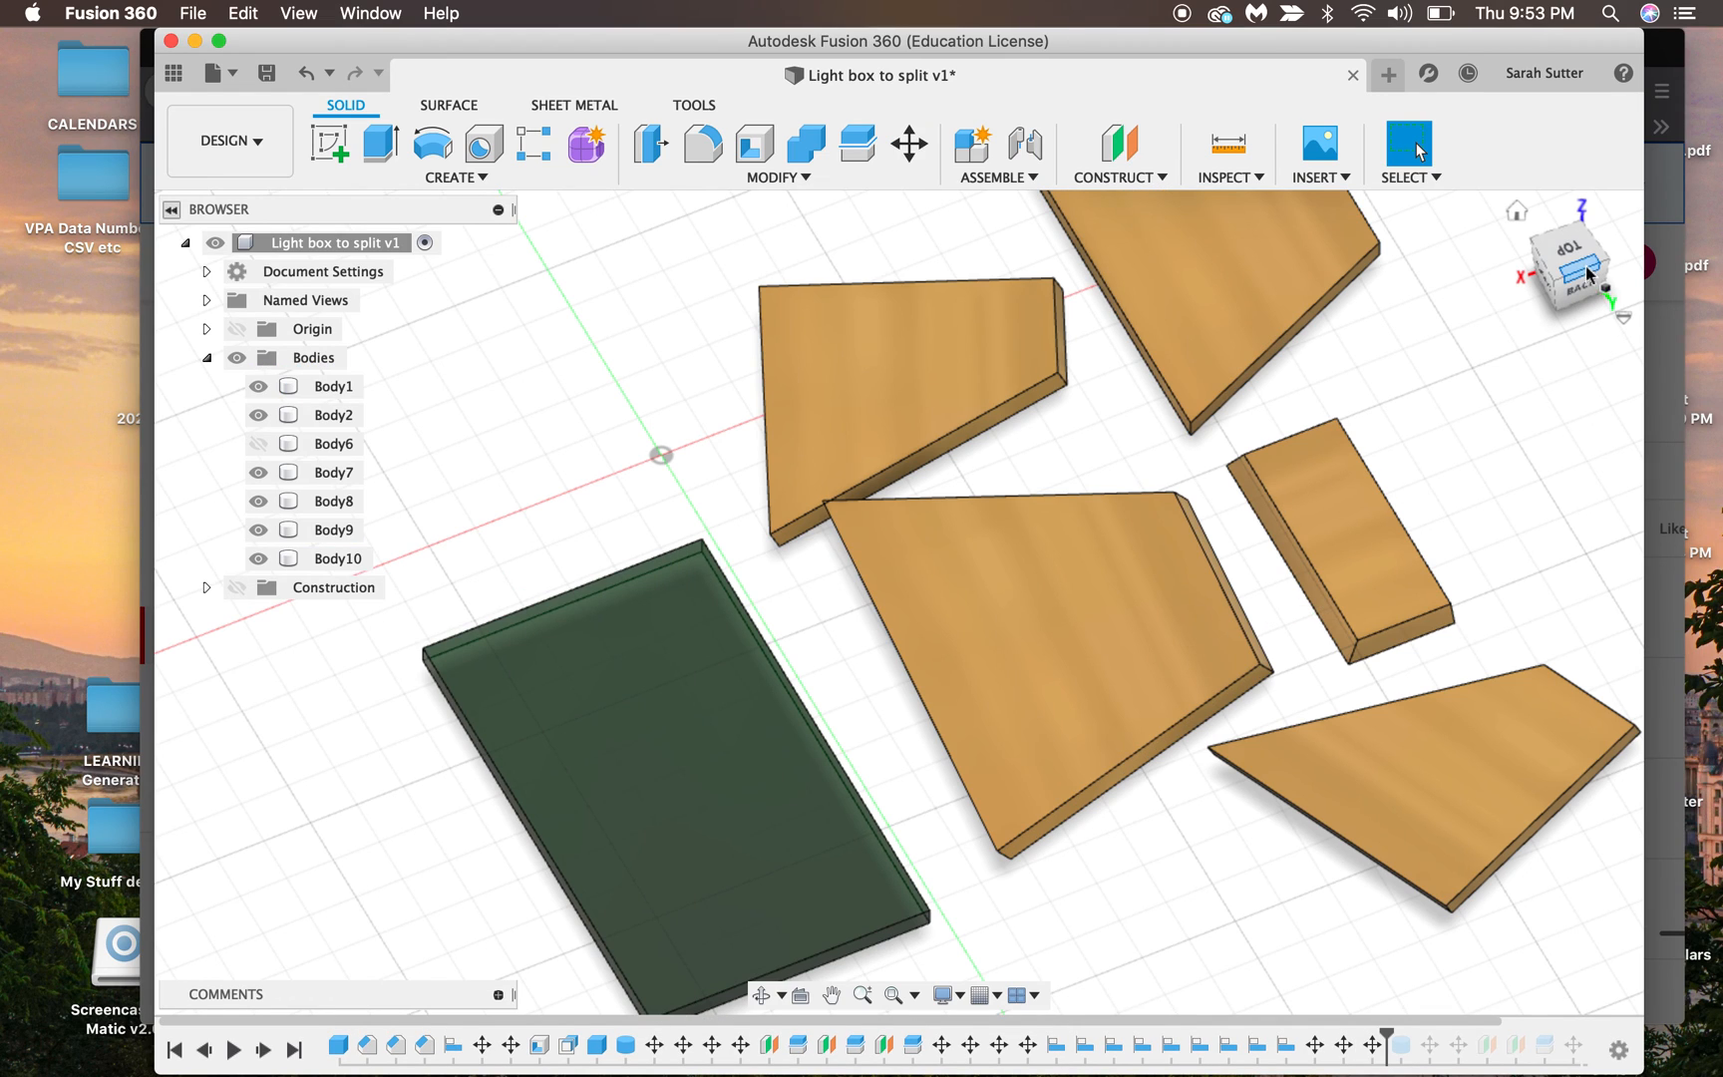
Step: Move the side panel Body10 about -9 mm in Y, away from the large trapezoid panel Body1
click(910, 146)
drag(954, 427, 928, 394)
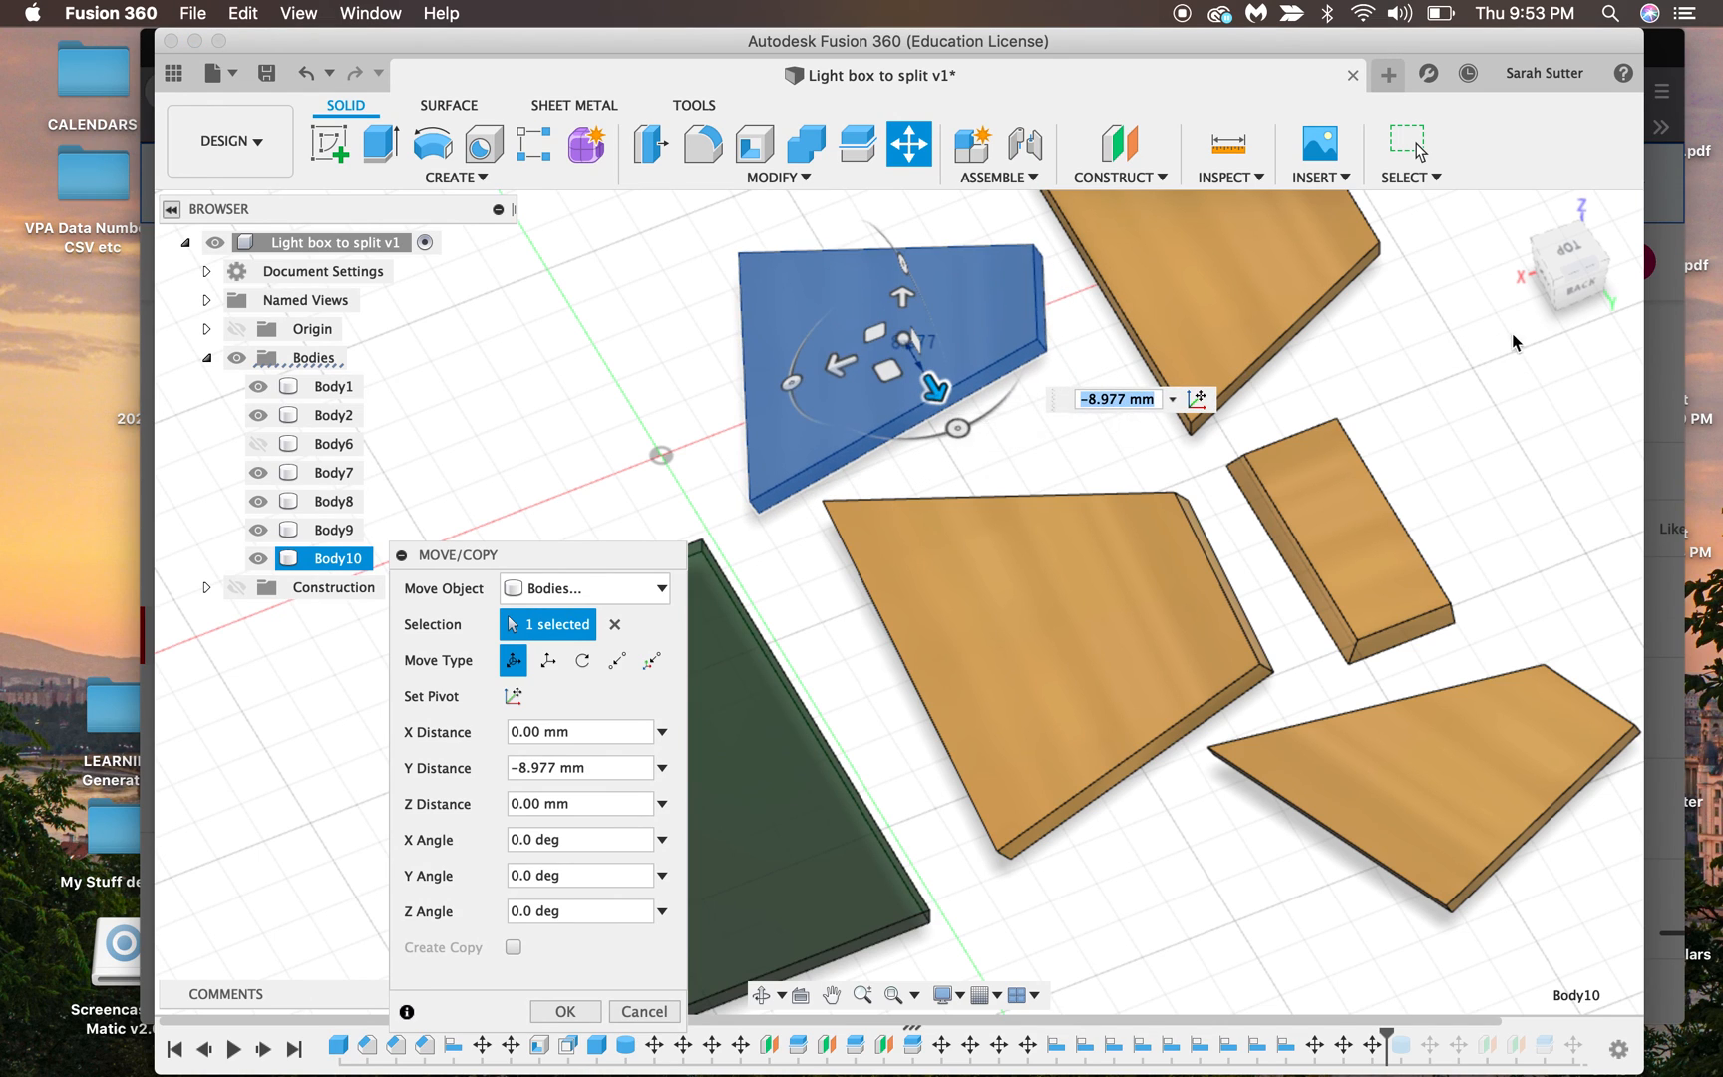
key(Return)
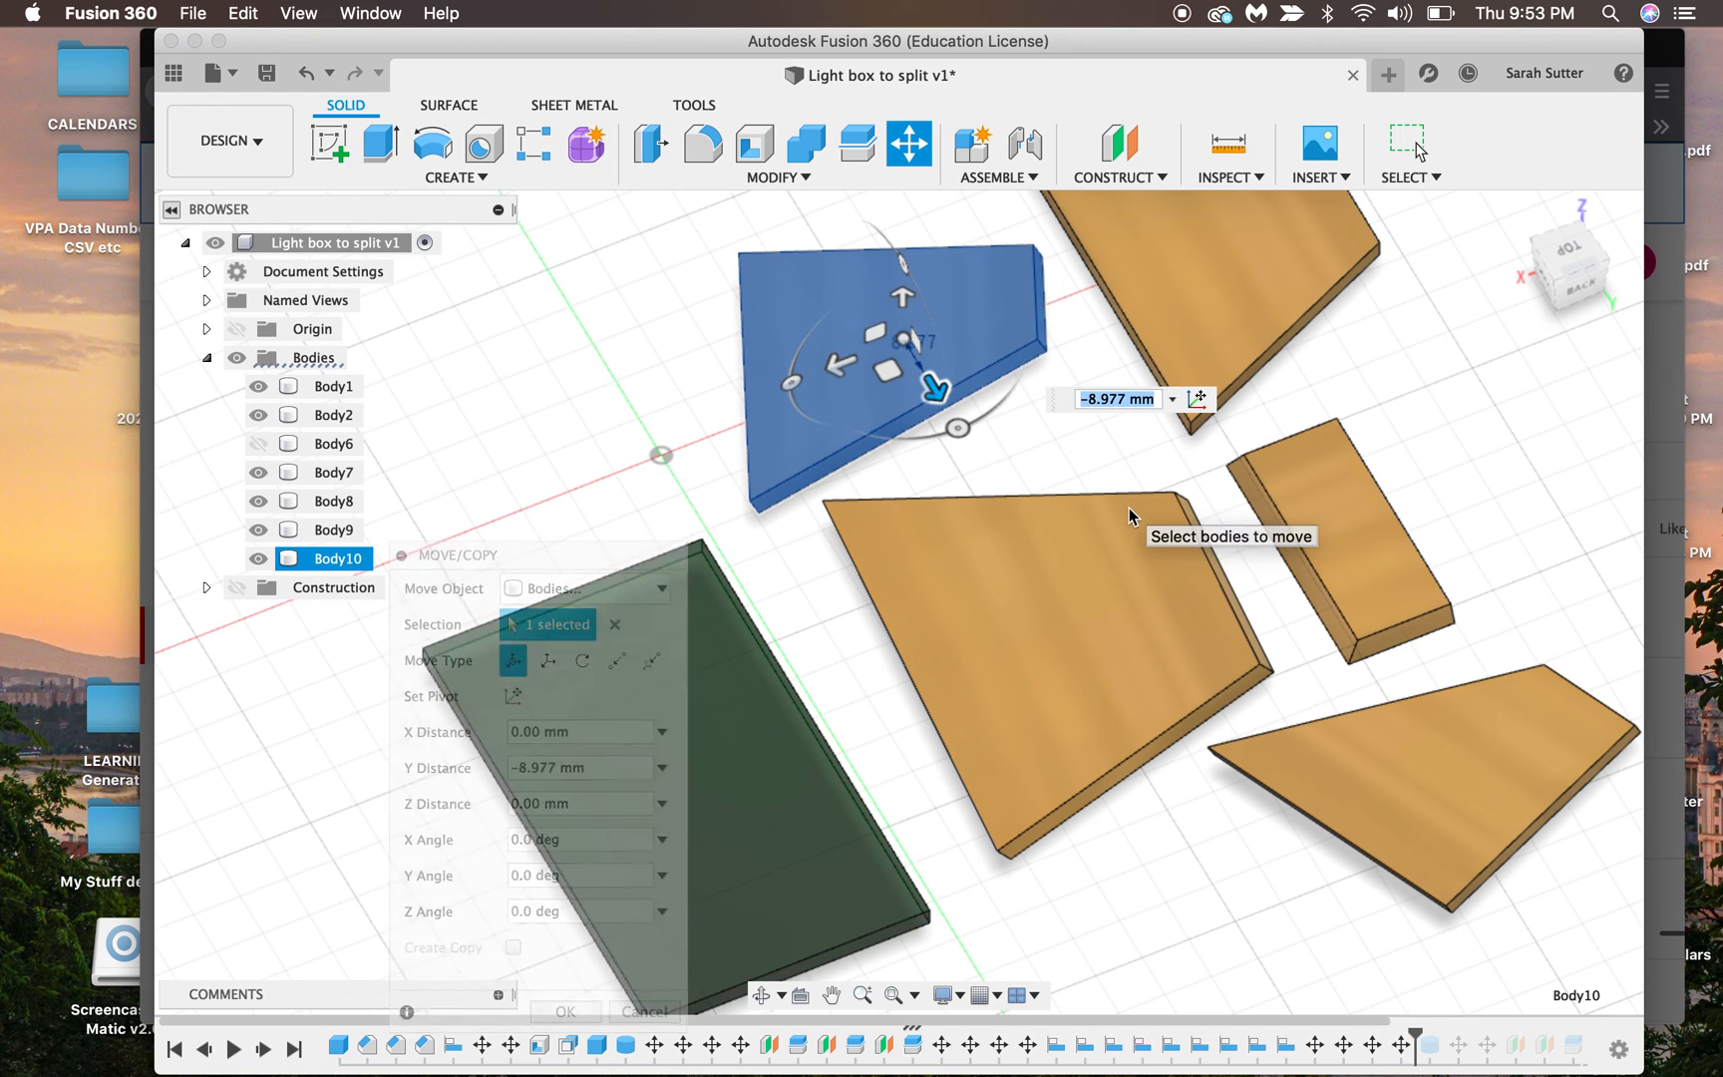
Step: Align the underside of the small panel Body7 with the underside of Body9
scroll(1623, 269, up, 1)
mouse_move(1565, 274)
mouse_down()
mouse_move(1568, 227)
mouse_move(1534, 252)
mouse_move(1521, 233)
mouse_up()
click(996, 789)
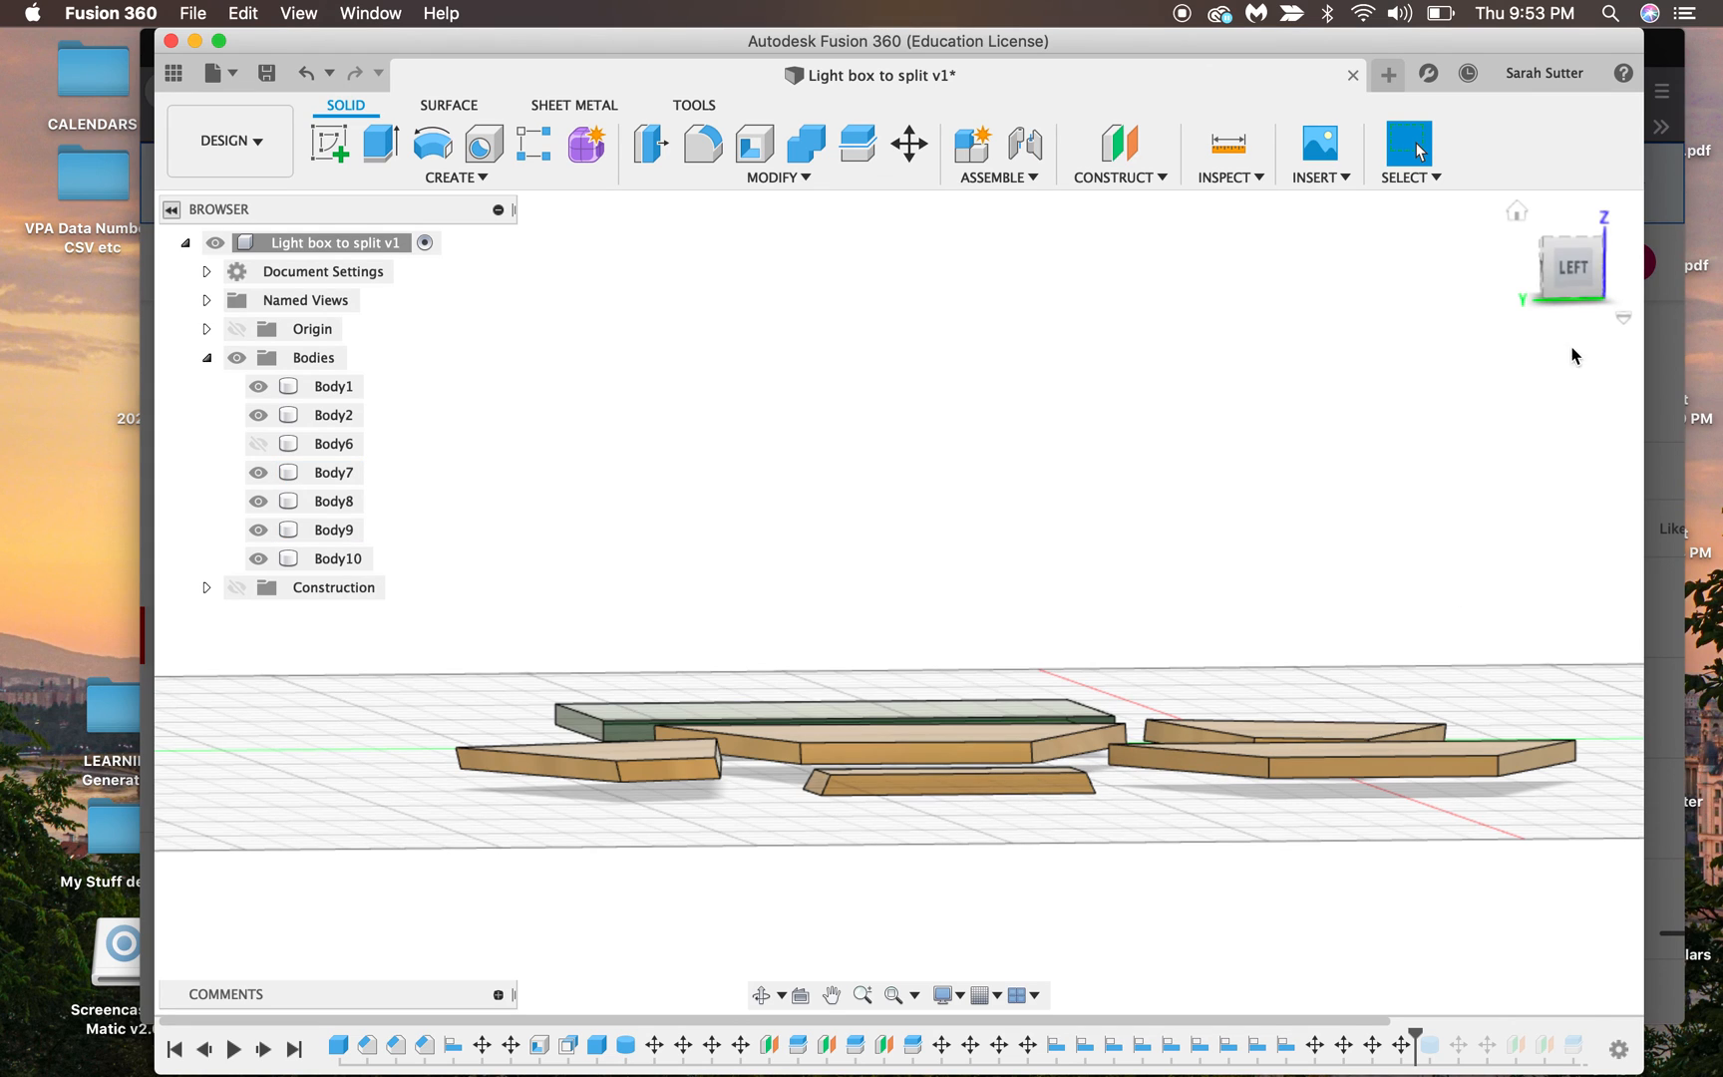
drag(1564, 276, 1565, 248)
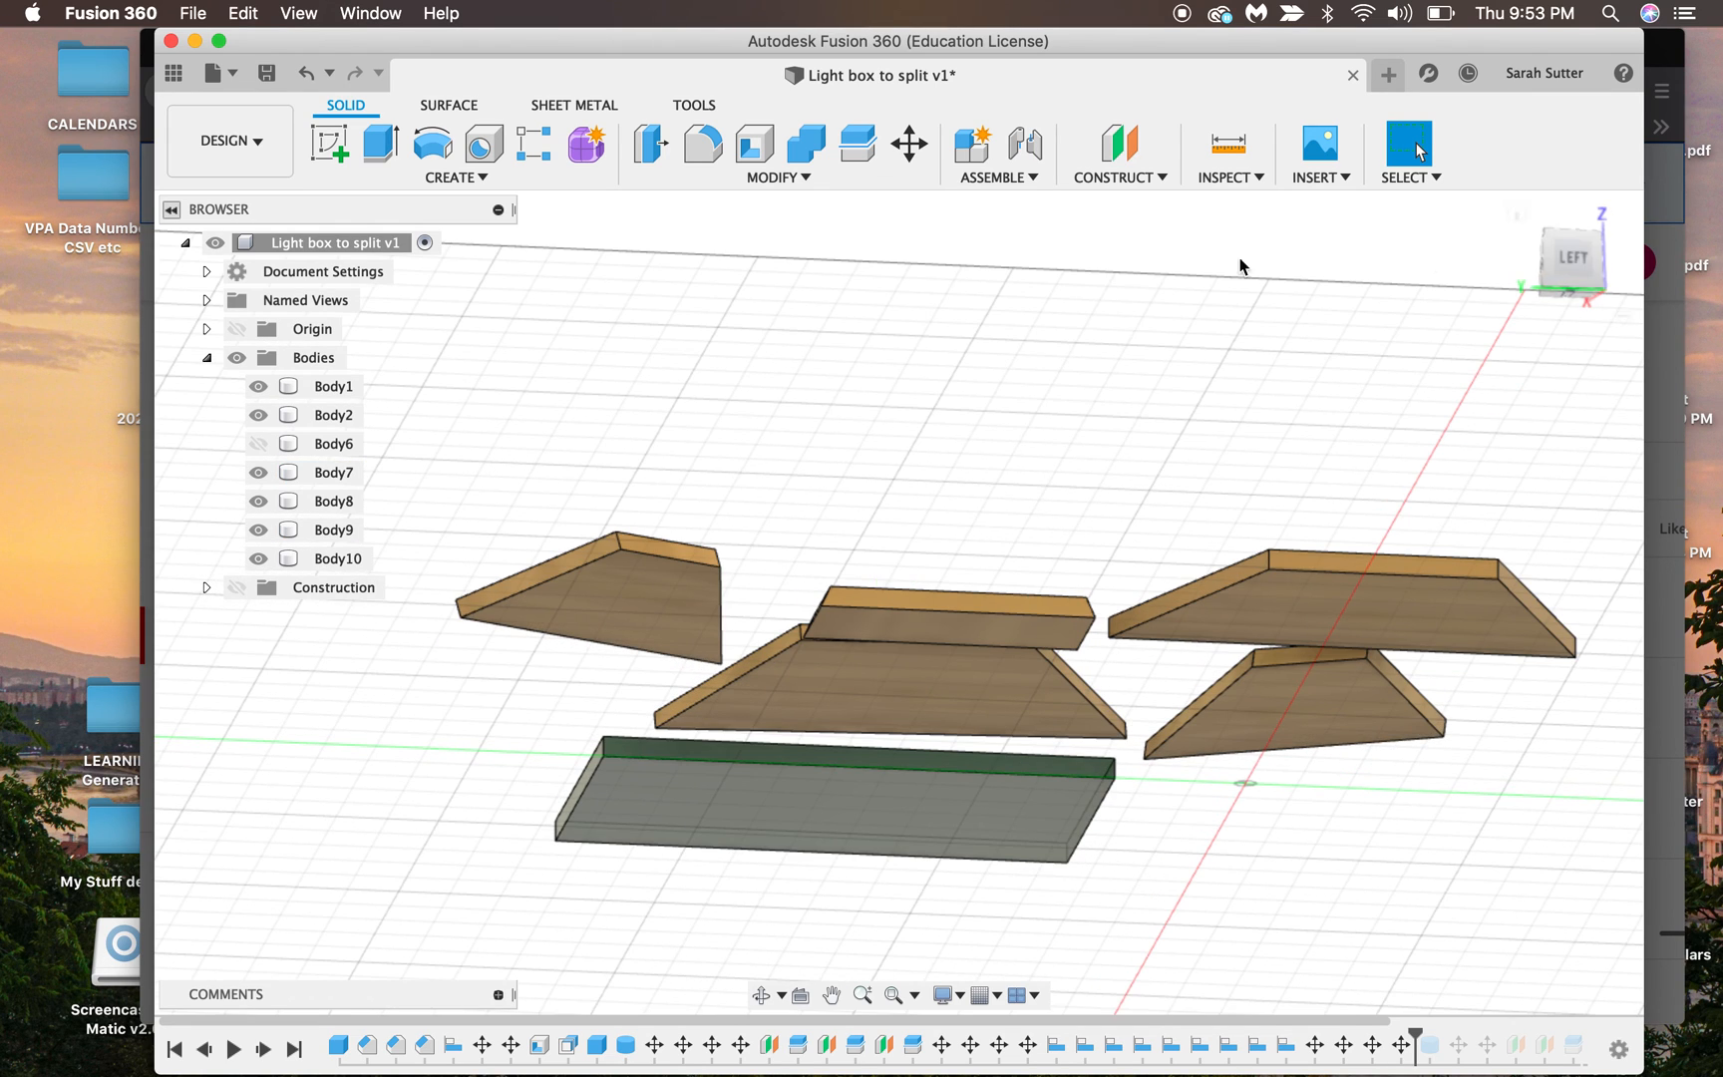
click(809, 181)
click(698, 530)
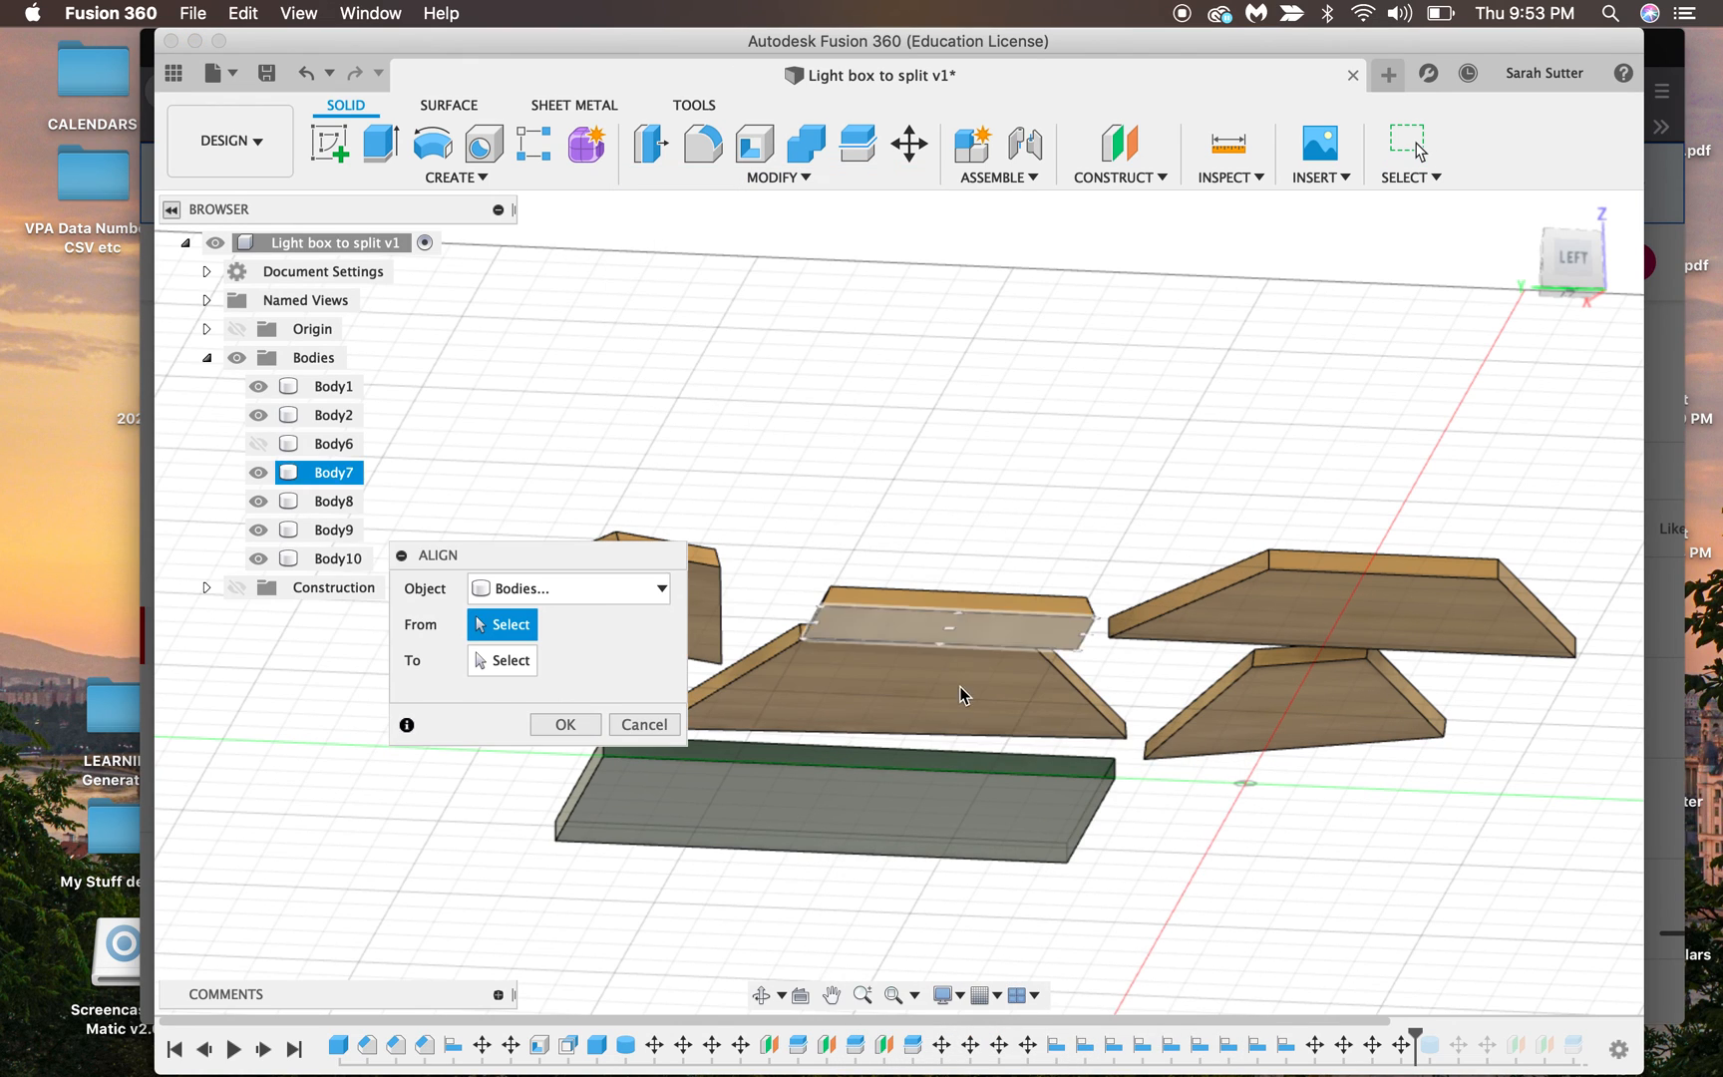
click(1000, 634)
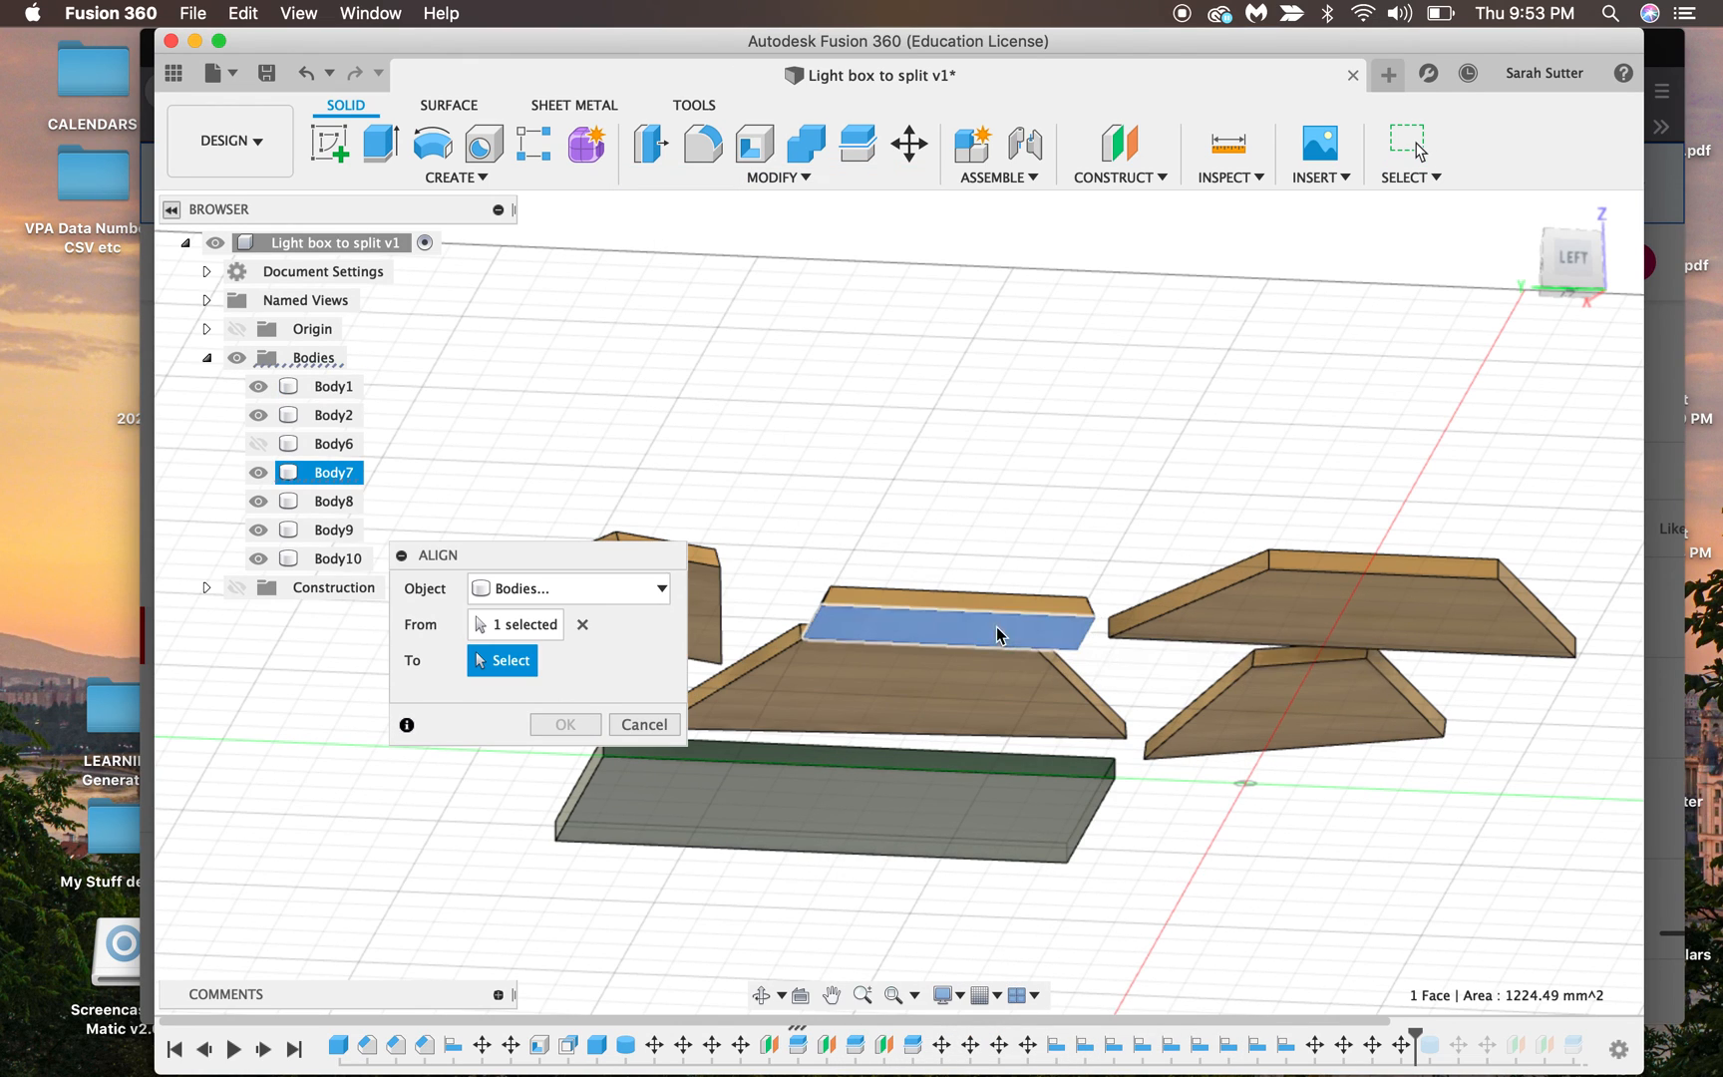
click(1270, 615)
mouse_move(1571, 269)
mouse_down()
mouse_move(1581, 301)
mouse_move(1560, 289)
mouse_move(1564, 263)
mouse_up()
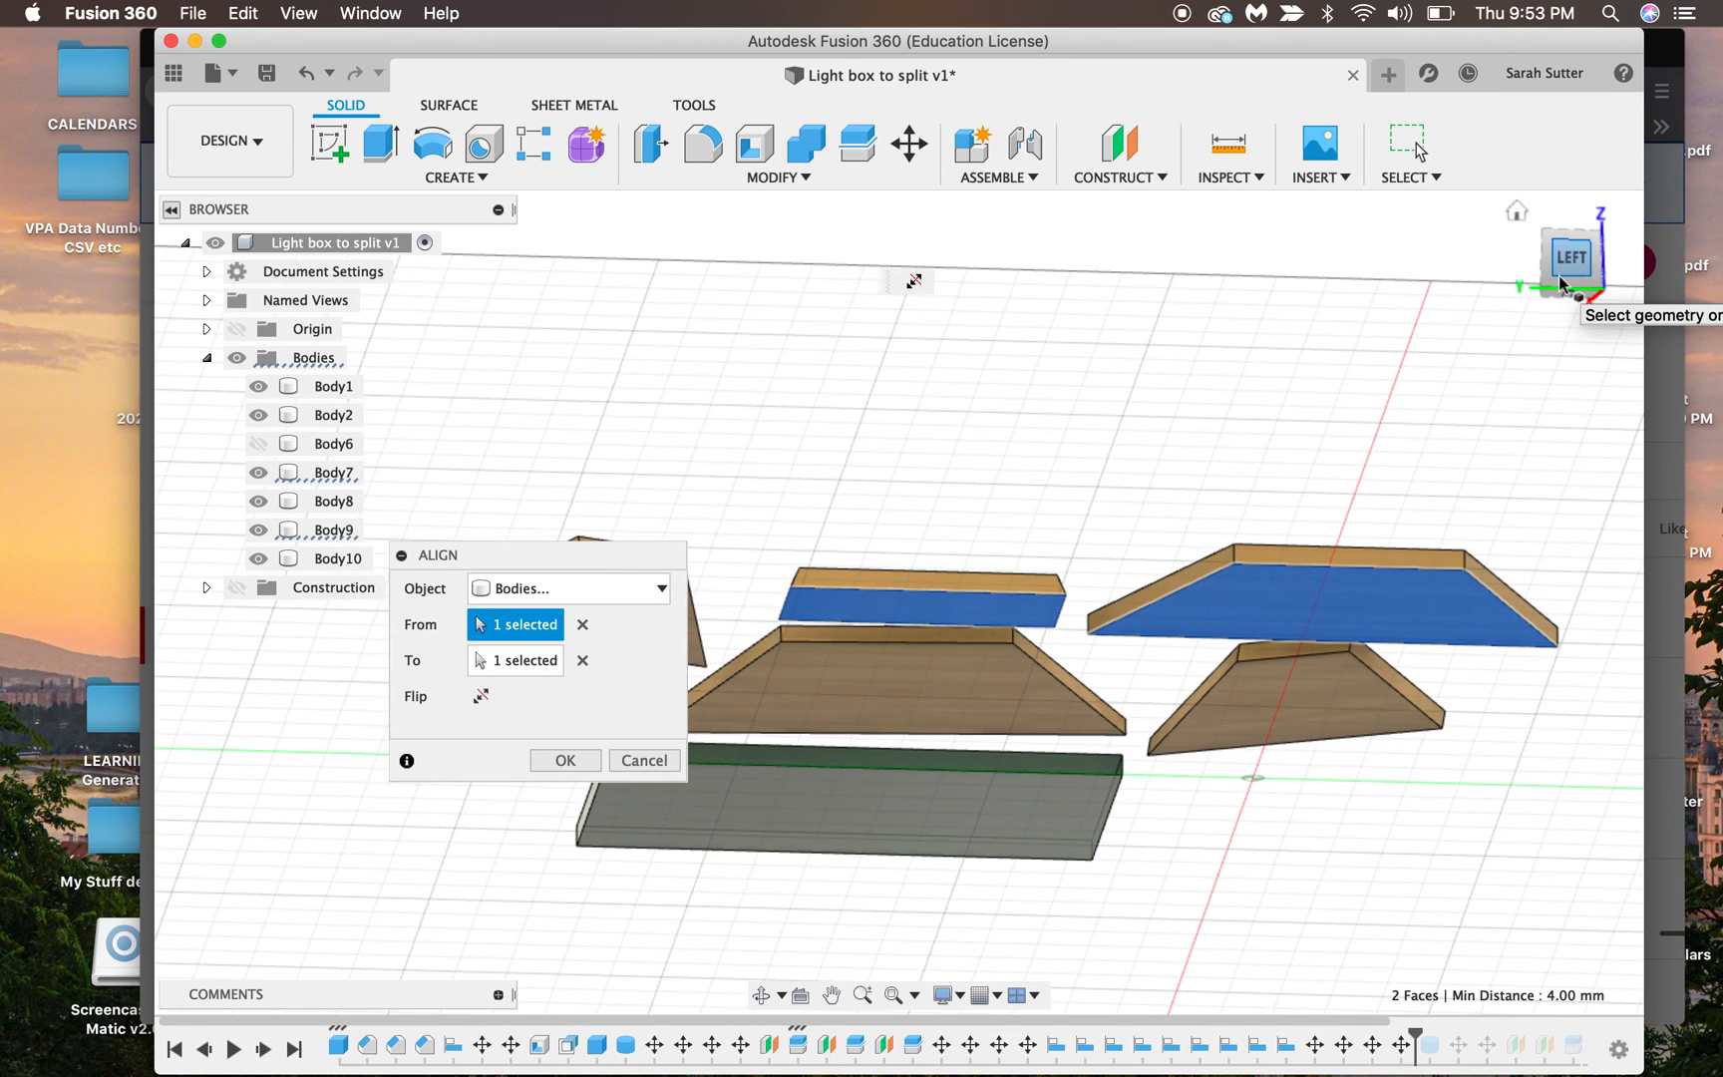
Step: Align the underside of Body10 with the underside of Body9, and Body10's slanted lower edge with Body9's slanted edge
click(1308, 690)
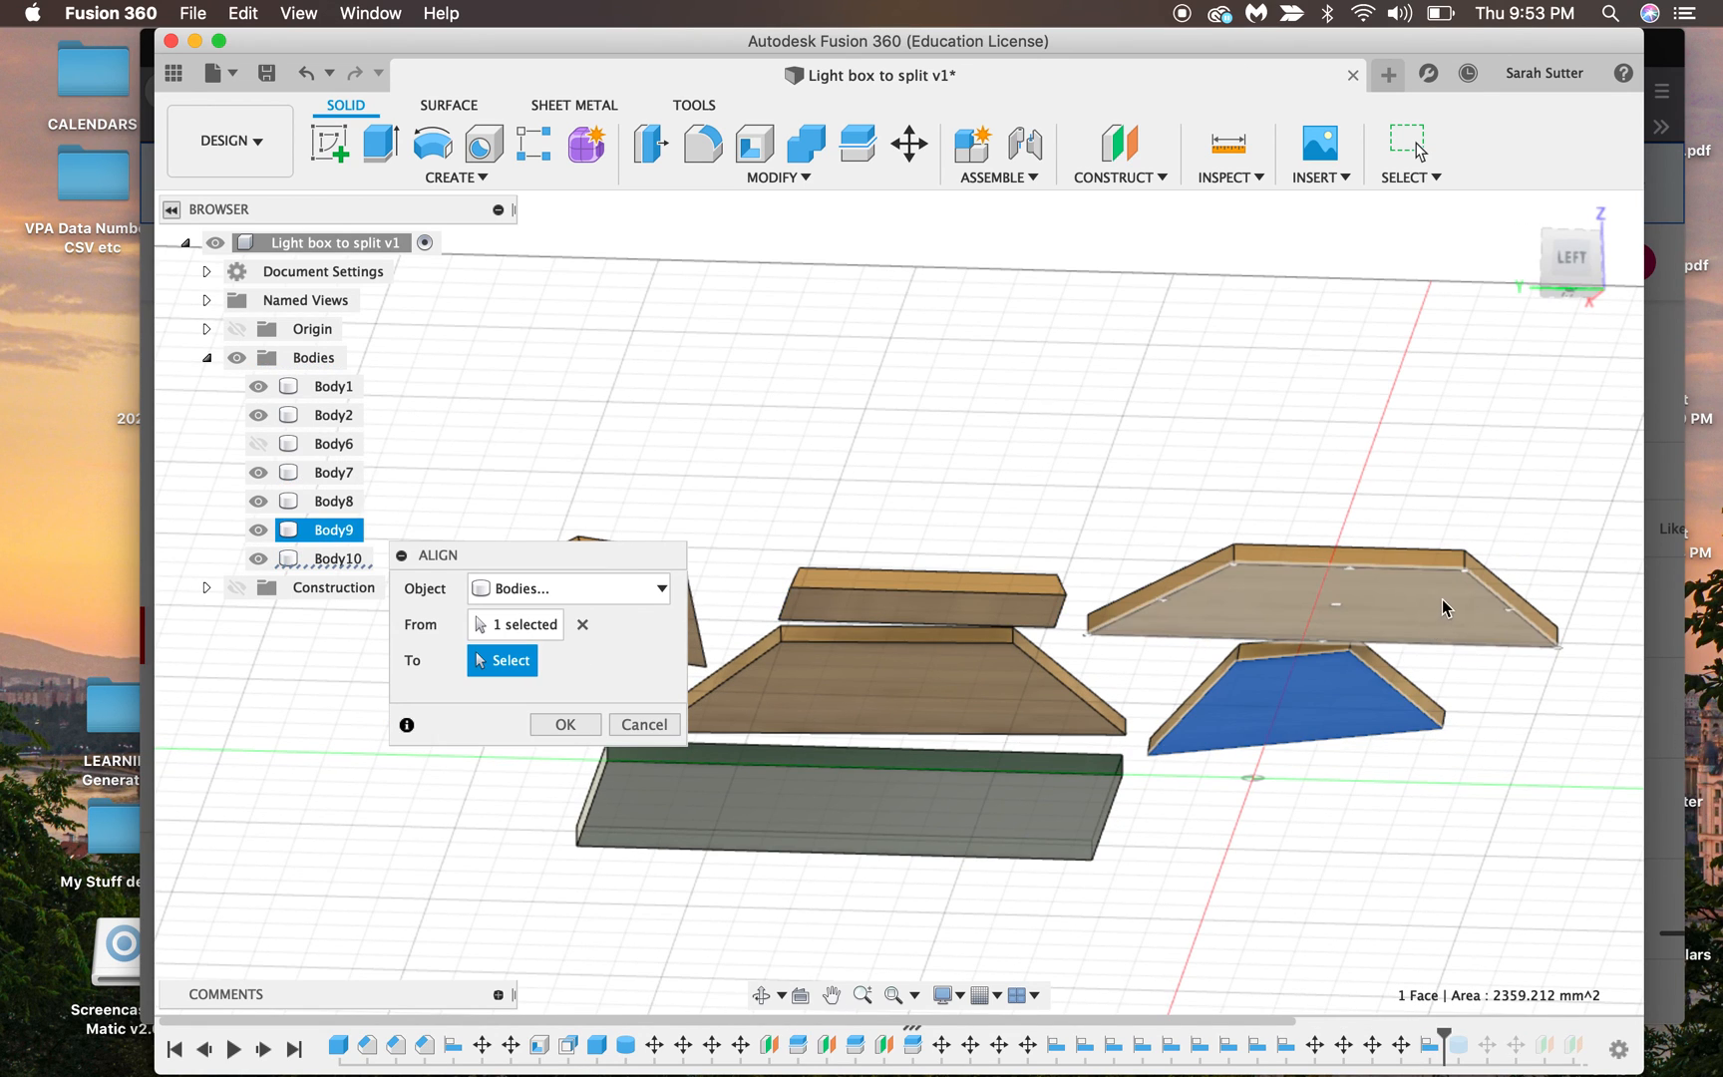
click(1443, 607)
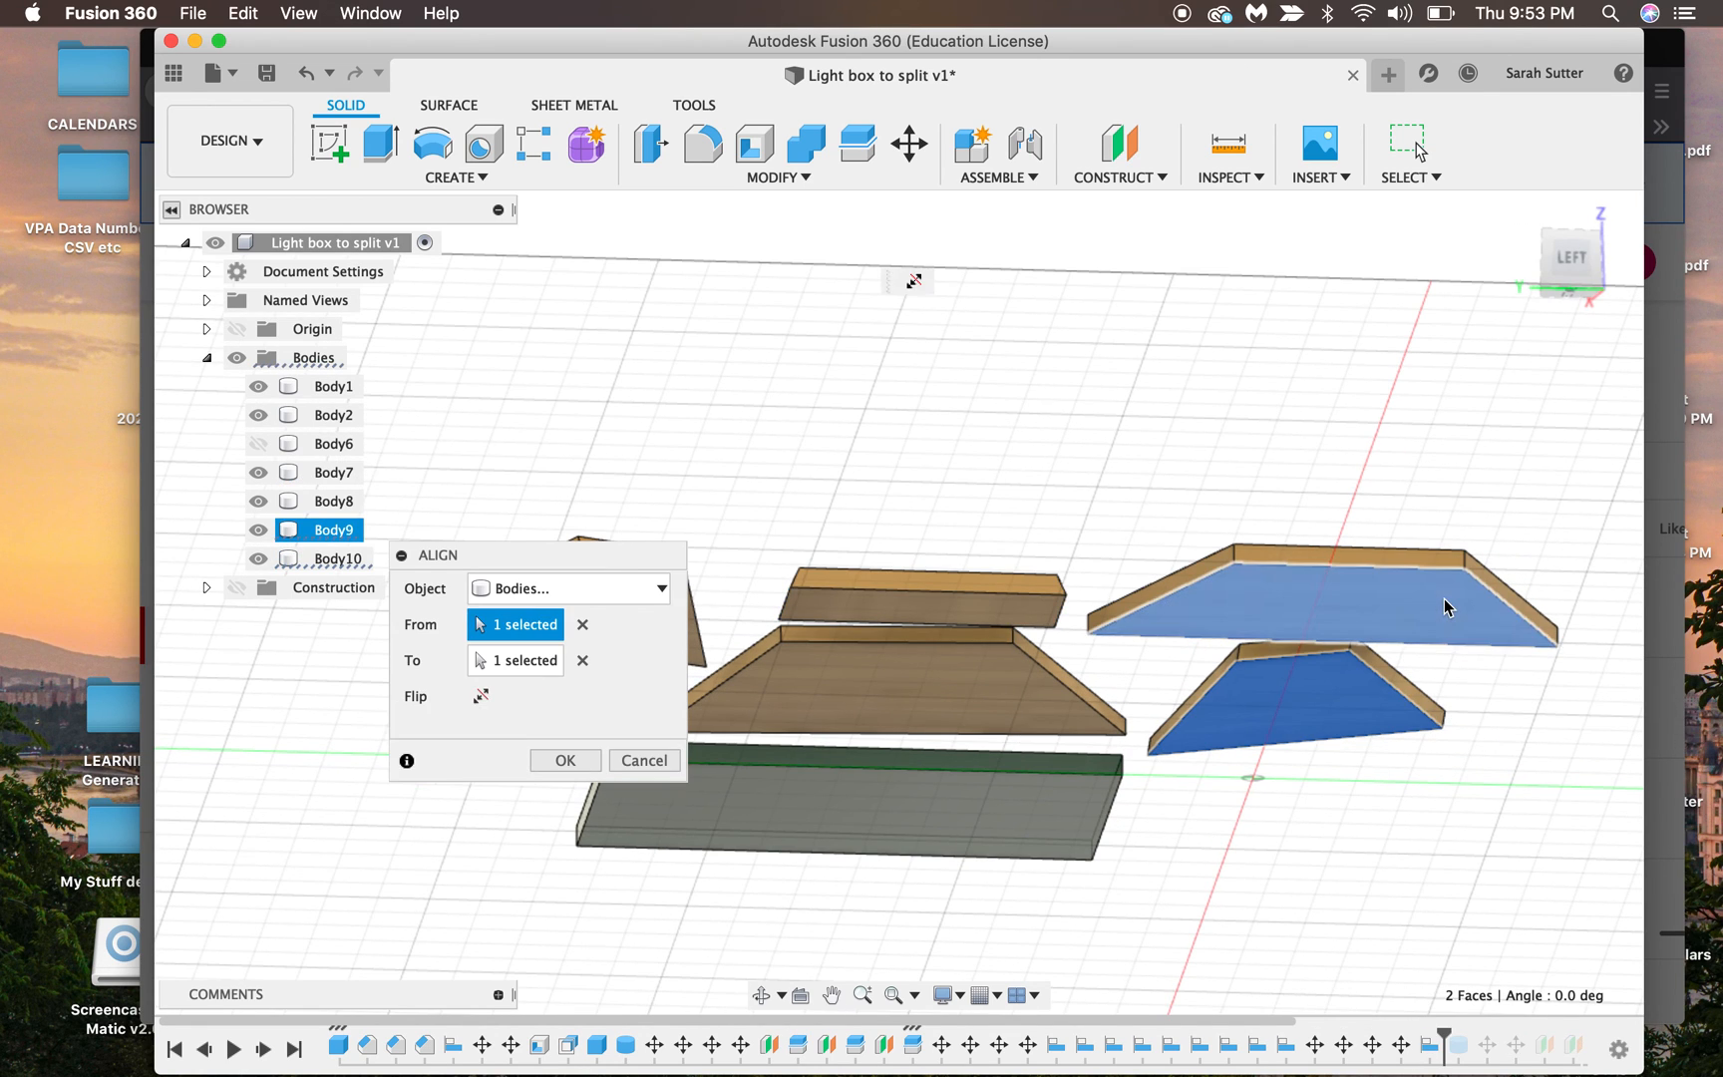
click(1392, 690)
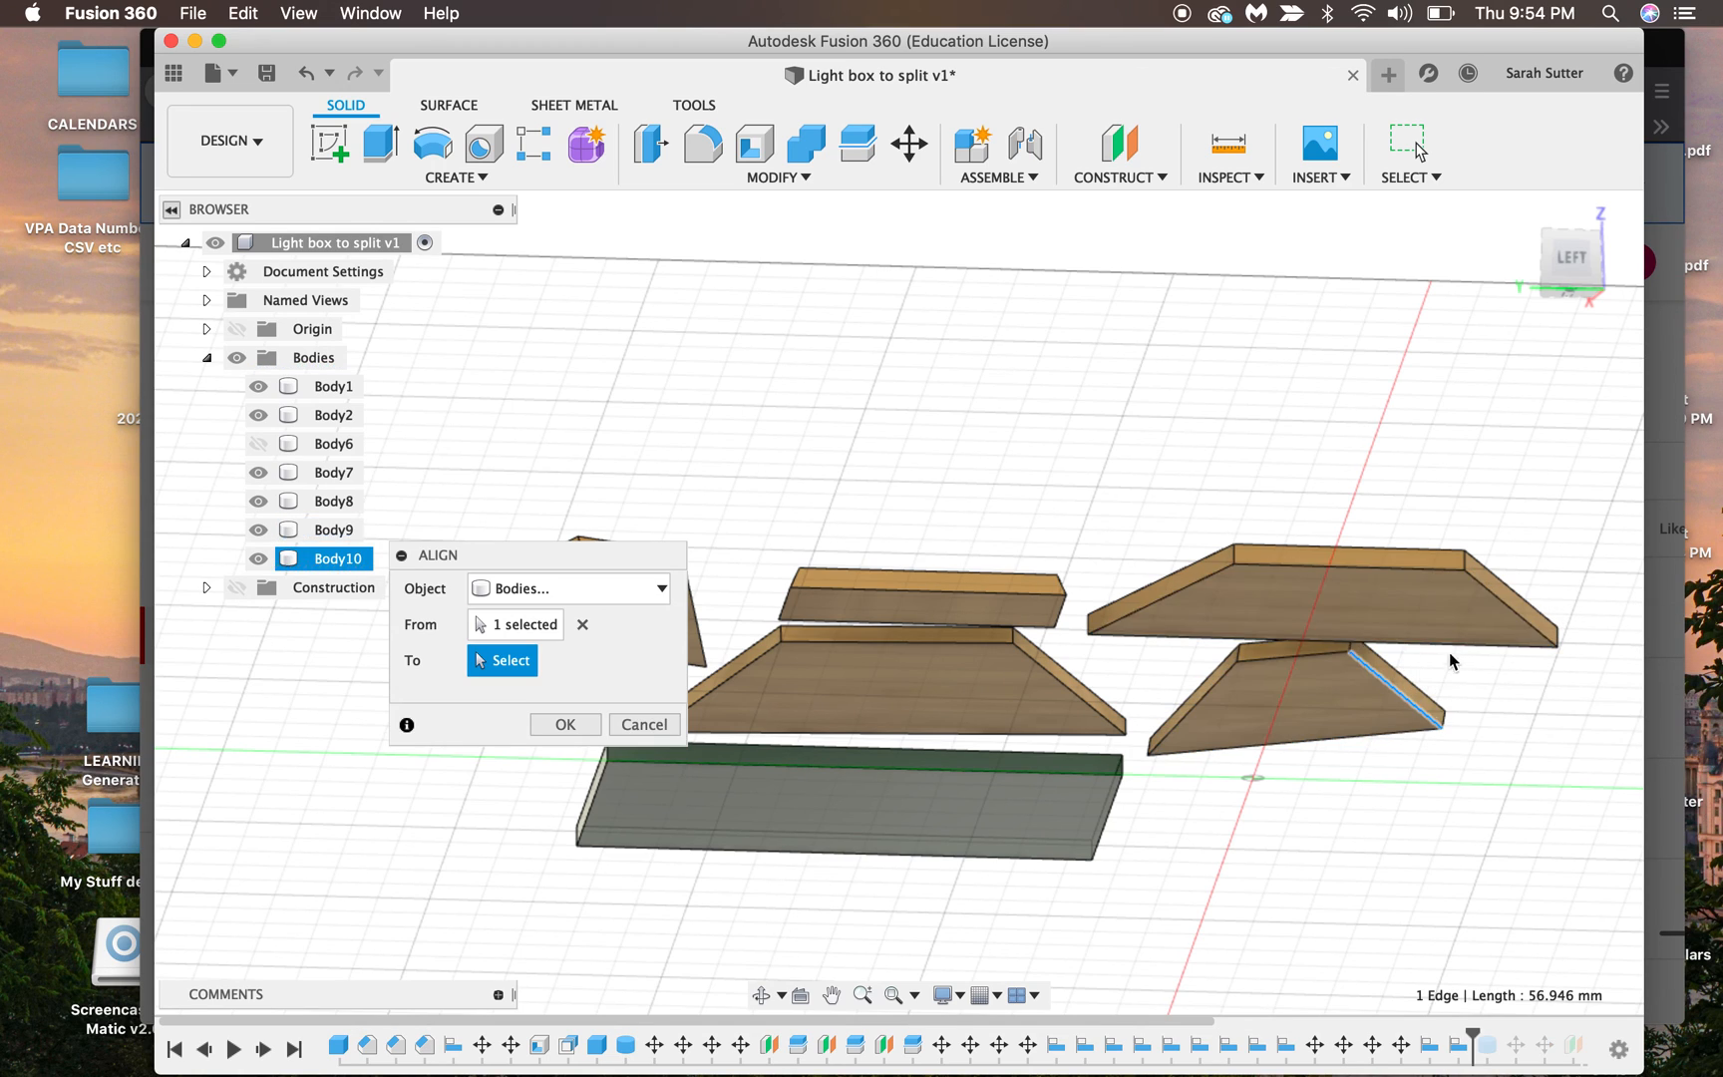
click(1505, 608)
drag(1580, 263, 1548, 329)
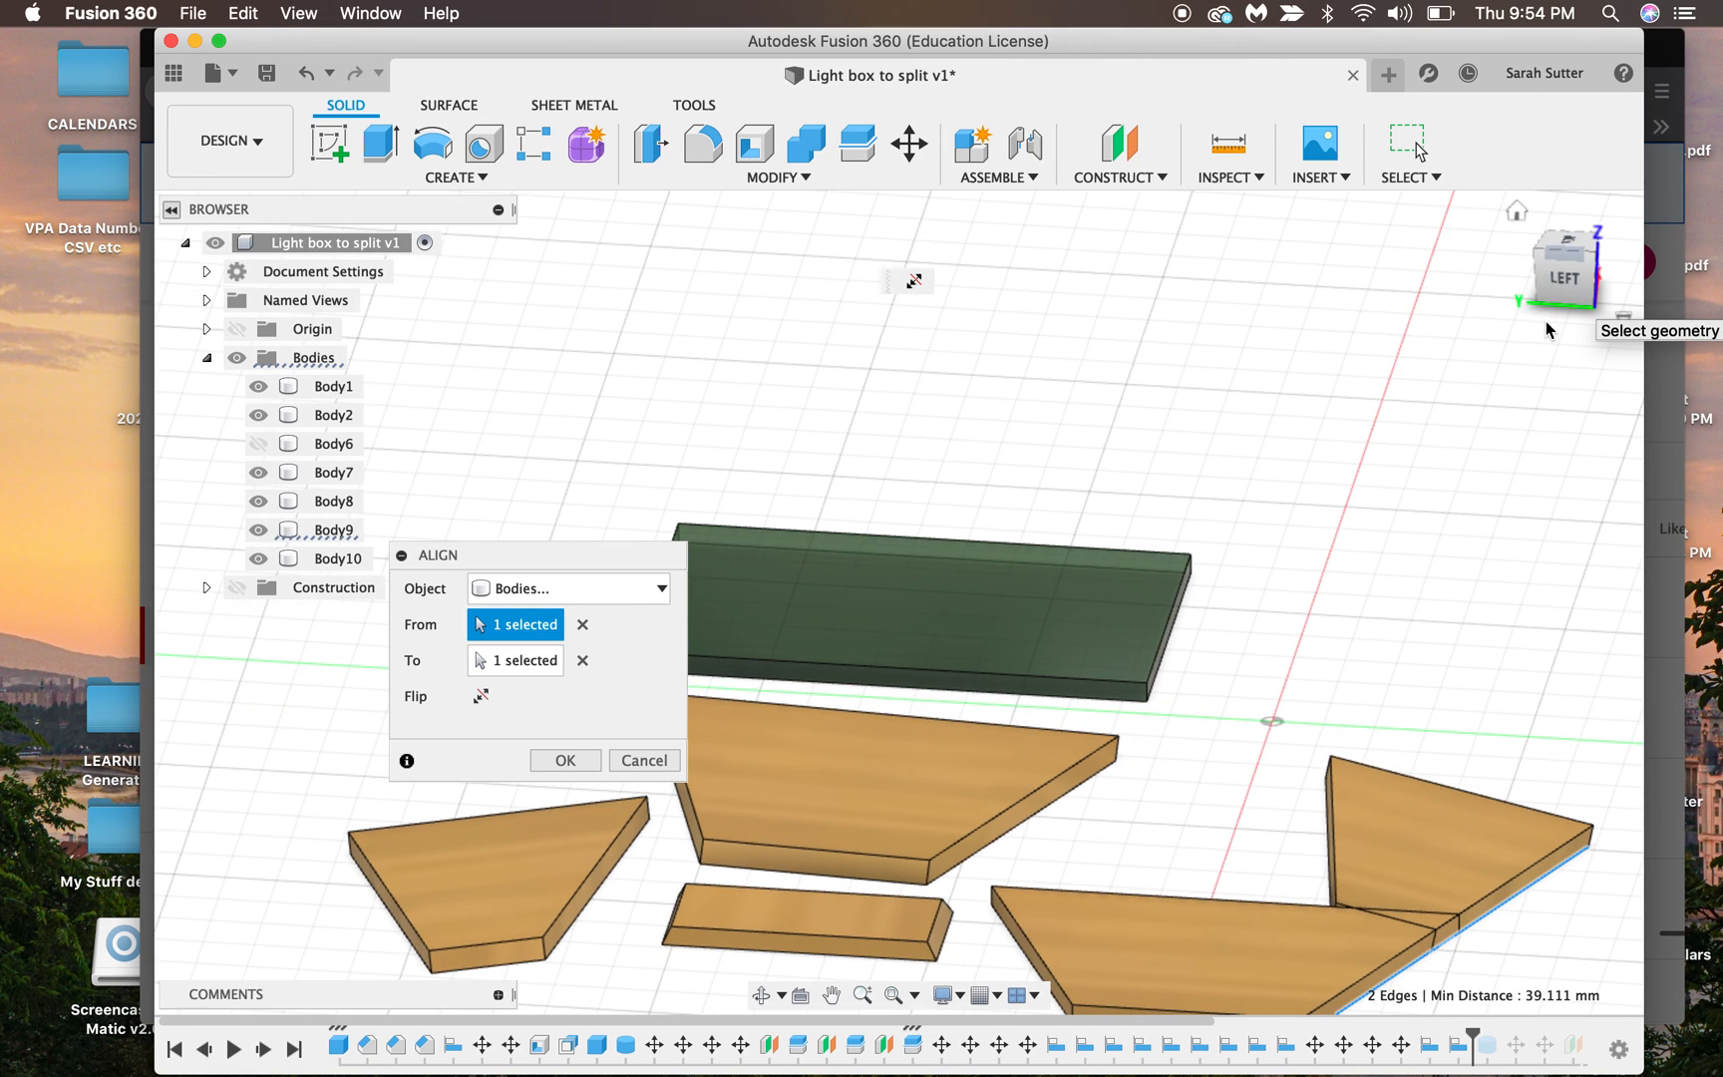
Step: Move Body10 about 33.6 mm in Y and 27.4 mm in X so it clears Body9
click(908, 143)
click(1401, 799)
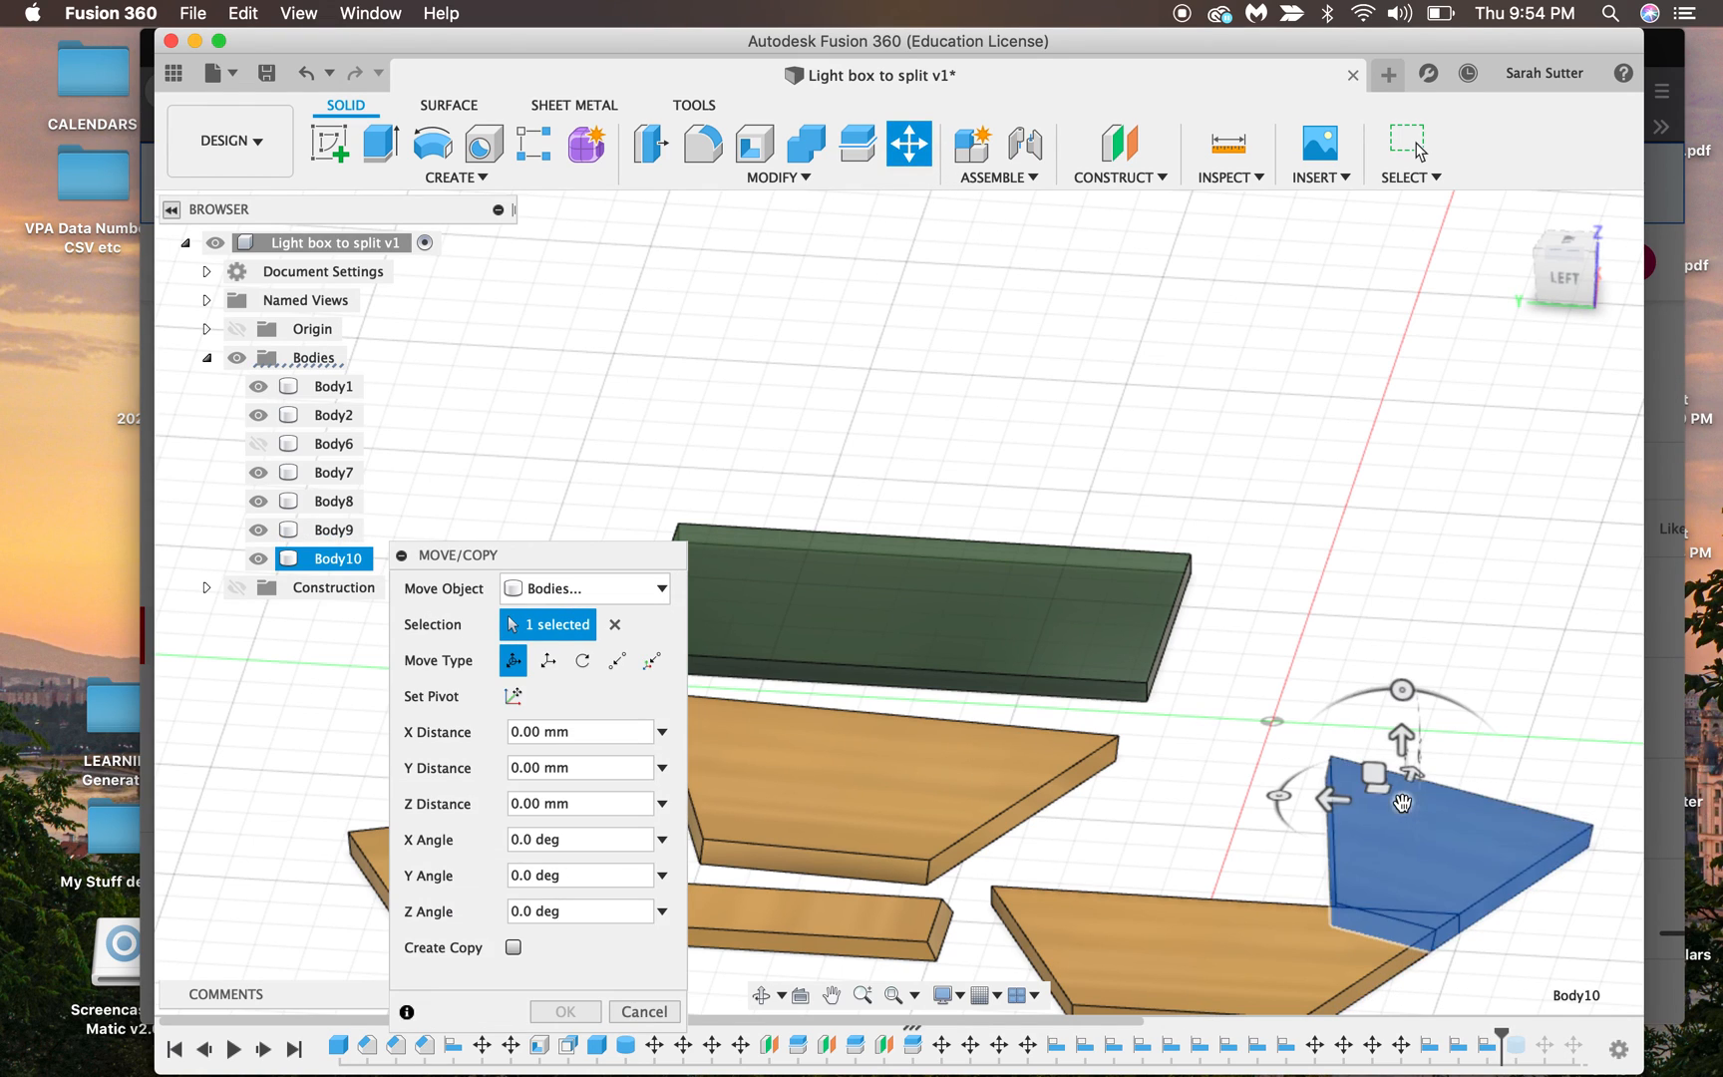
drag(1294, 808, 1129, 798)
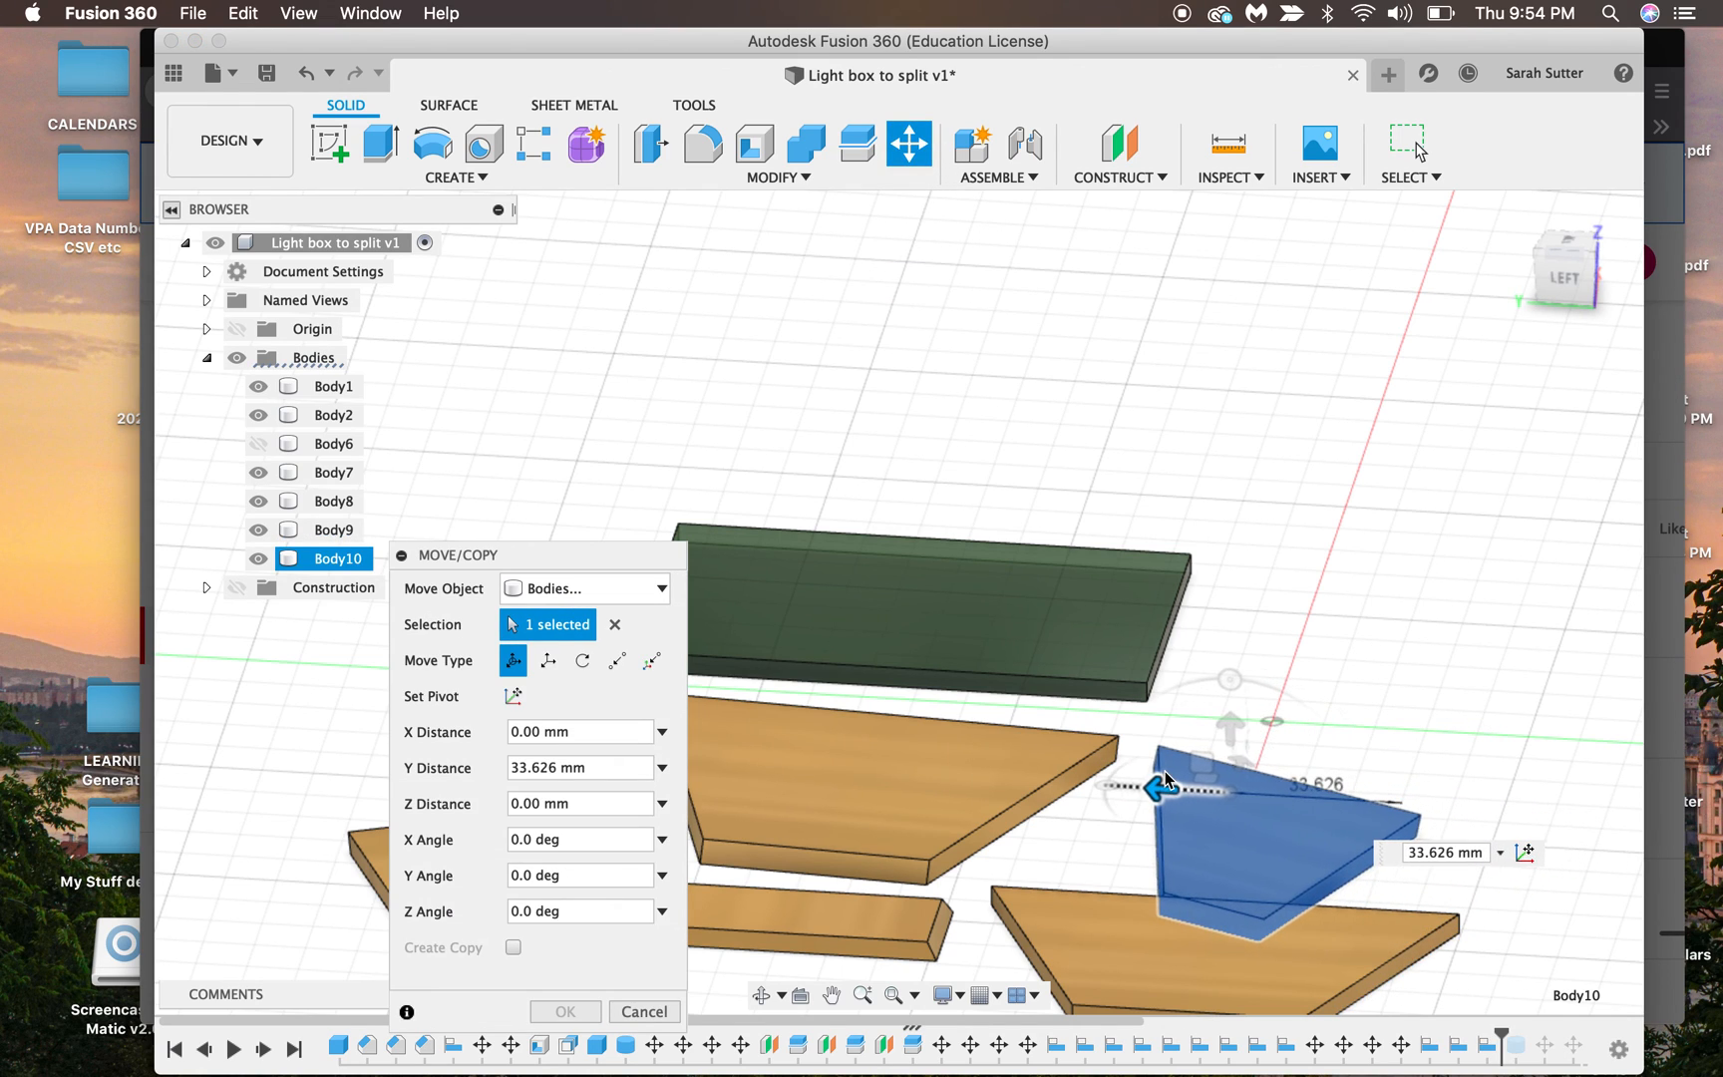
drag(1237, 766, 1269, 711)
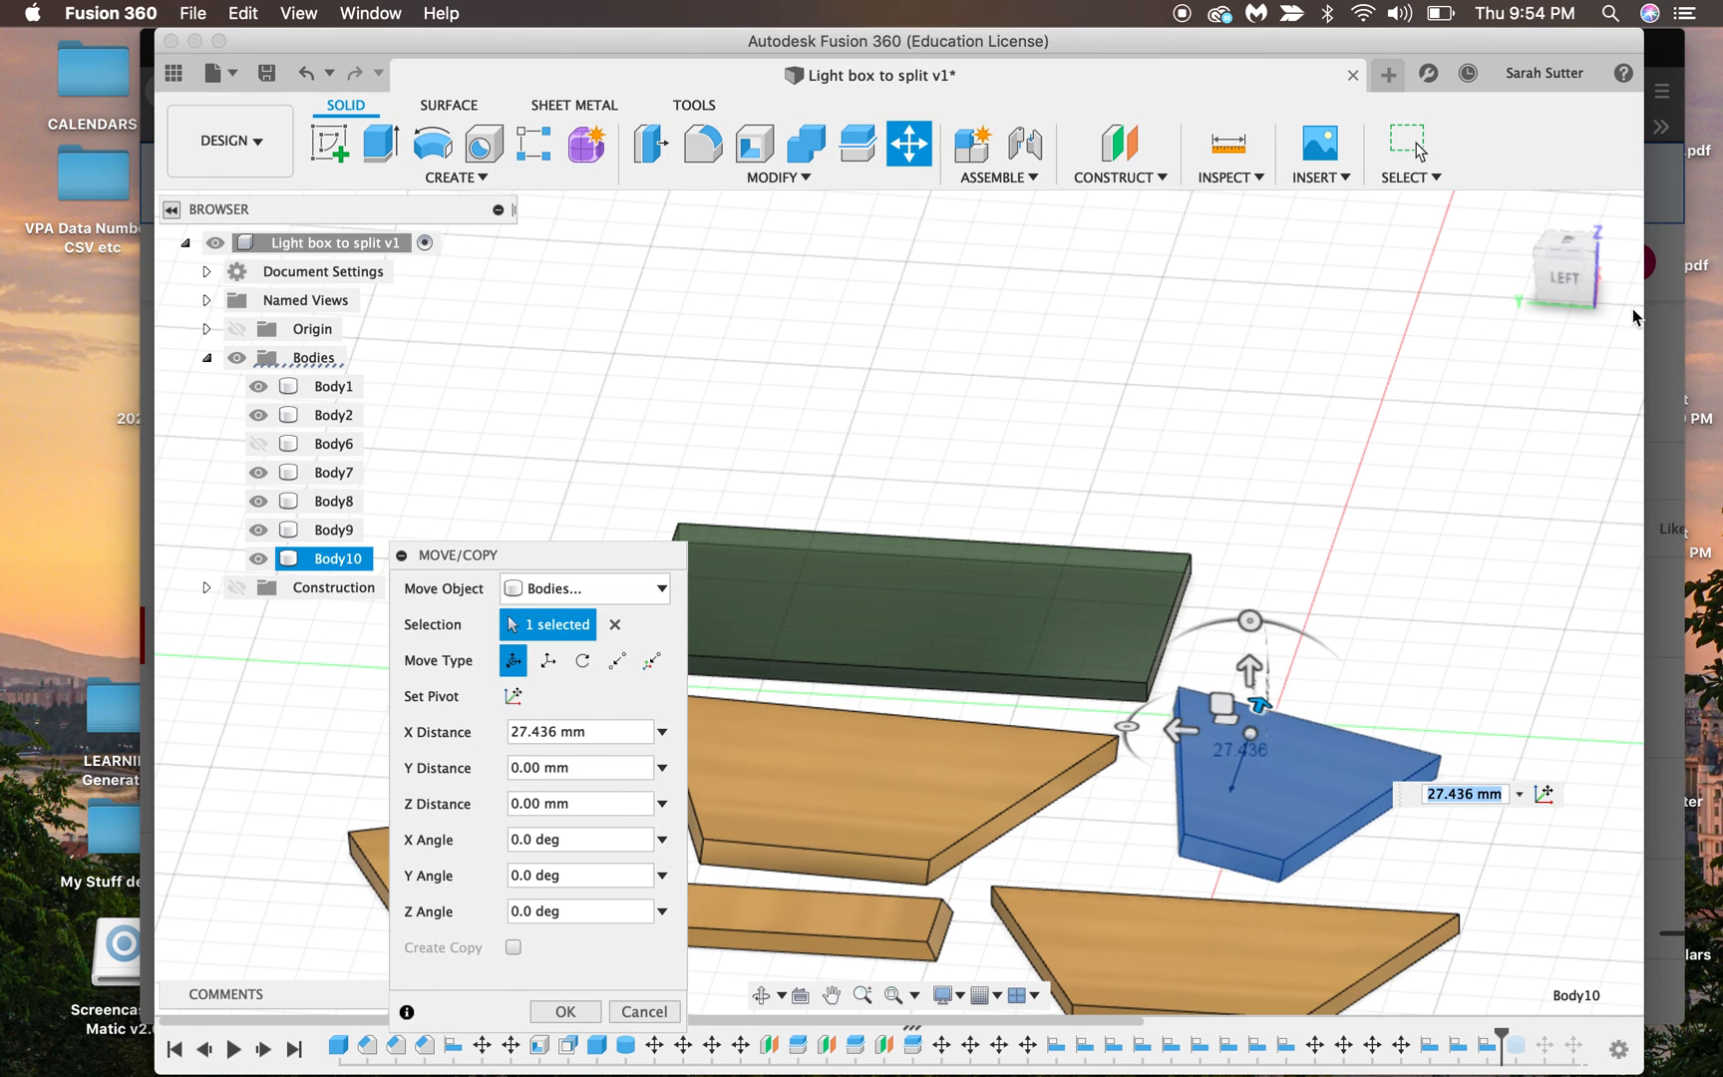
click(564, 1010)
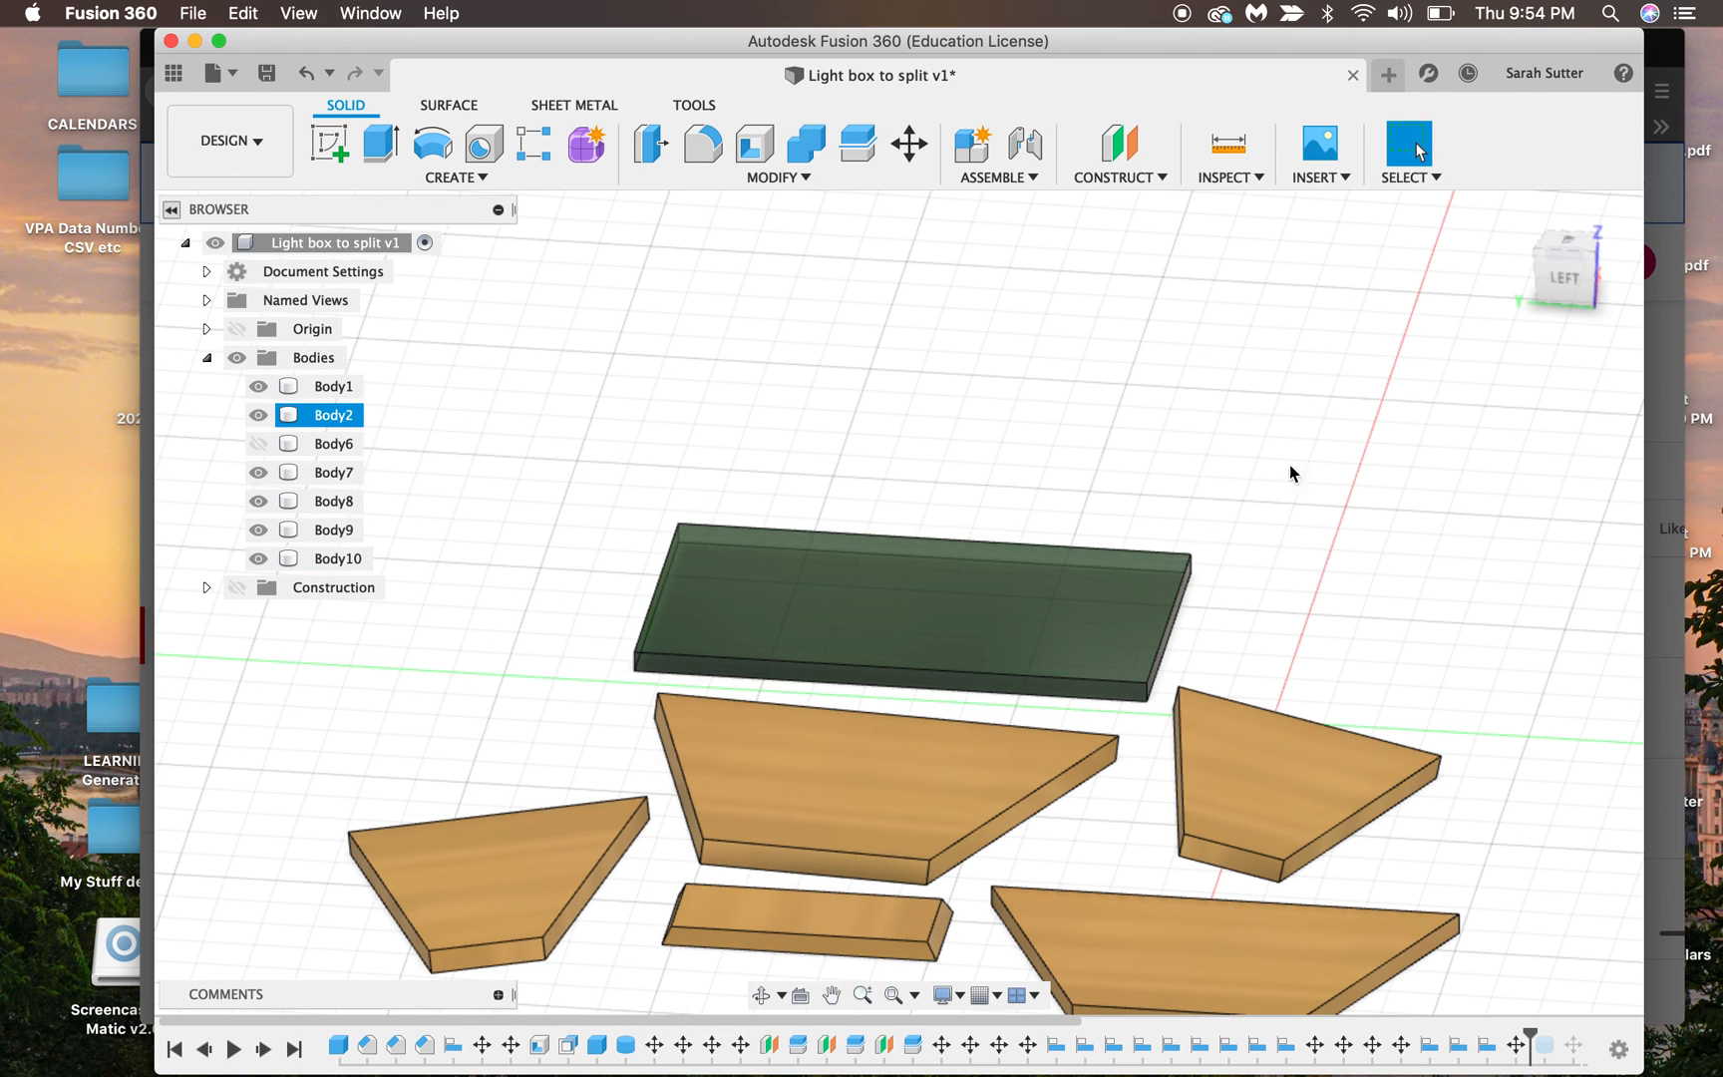
Step: Create a new drawing from the full assembly, from scratch, with ISO standard, mm units and an A2 (594mm x 420mm) sheet
click(1570, 241)
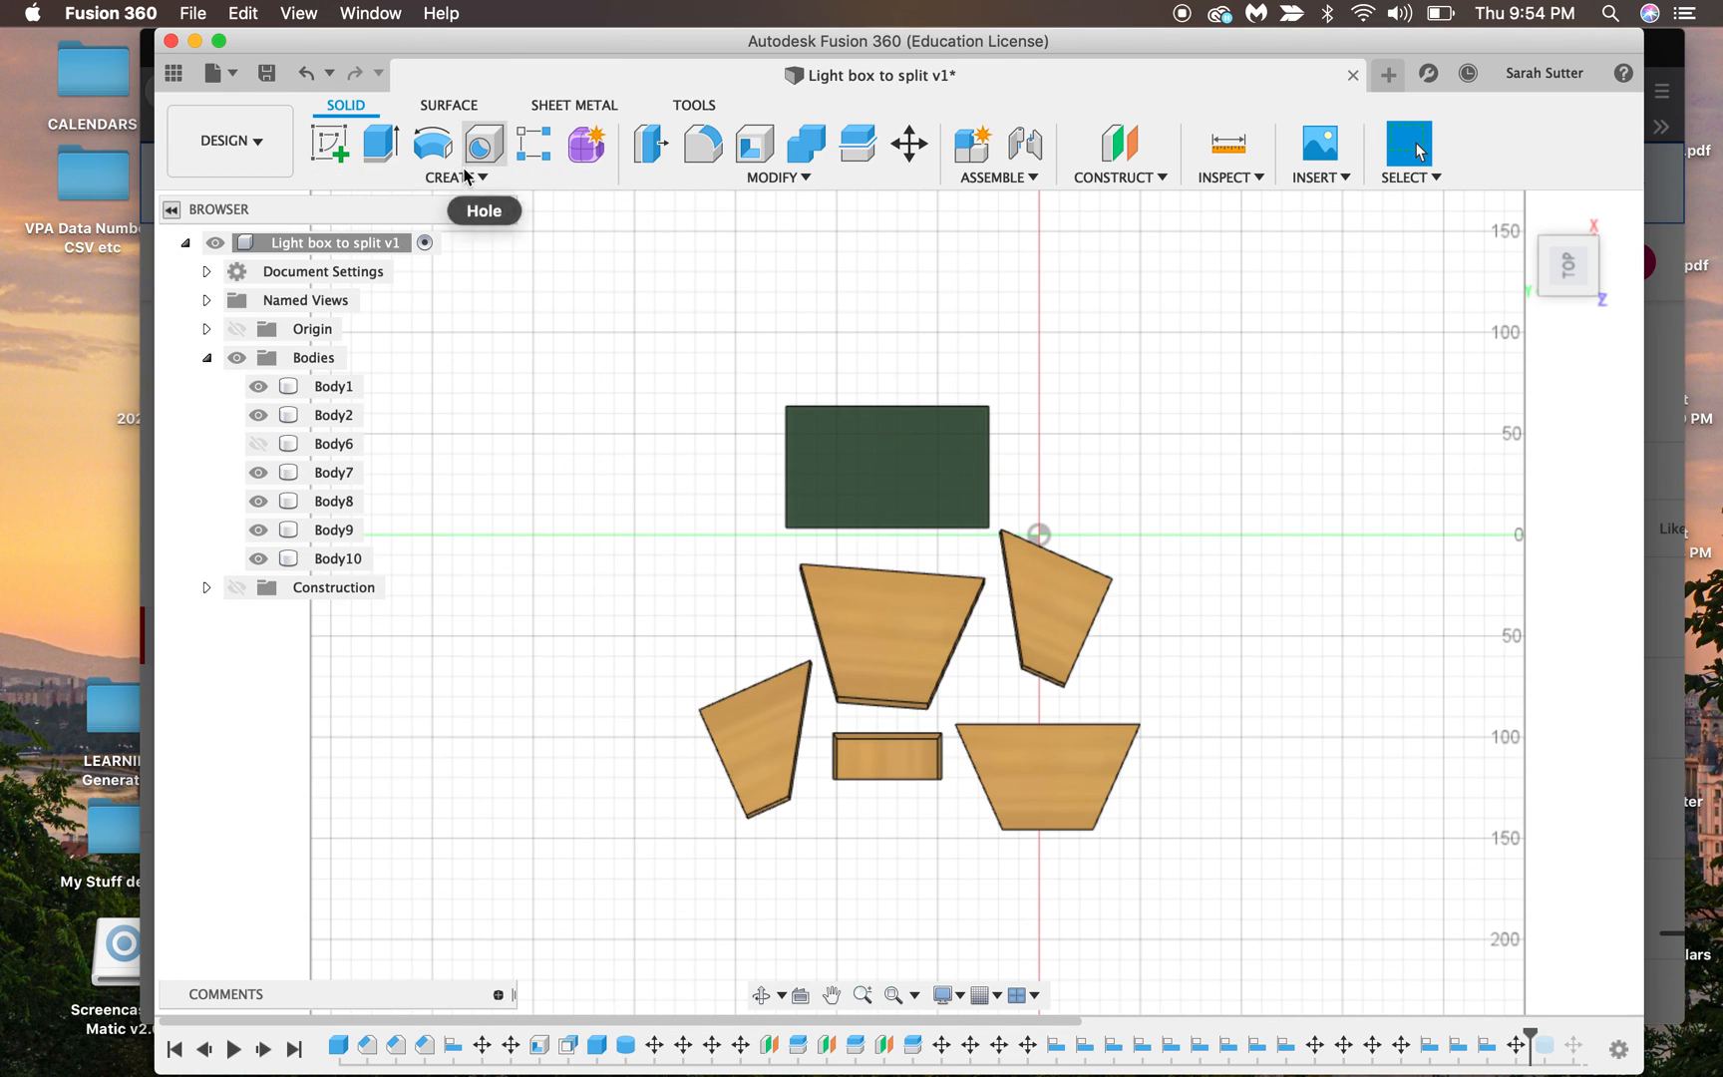
click(245, 154)
mouse_move(219, 460)
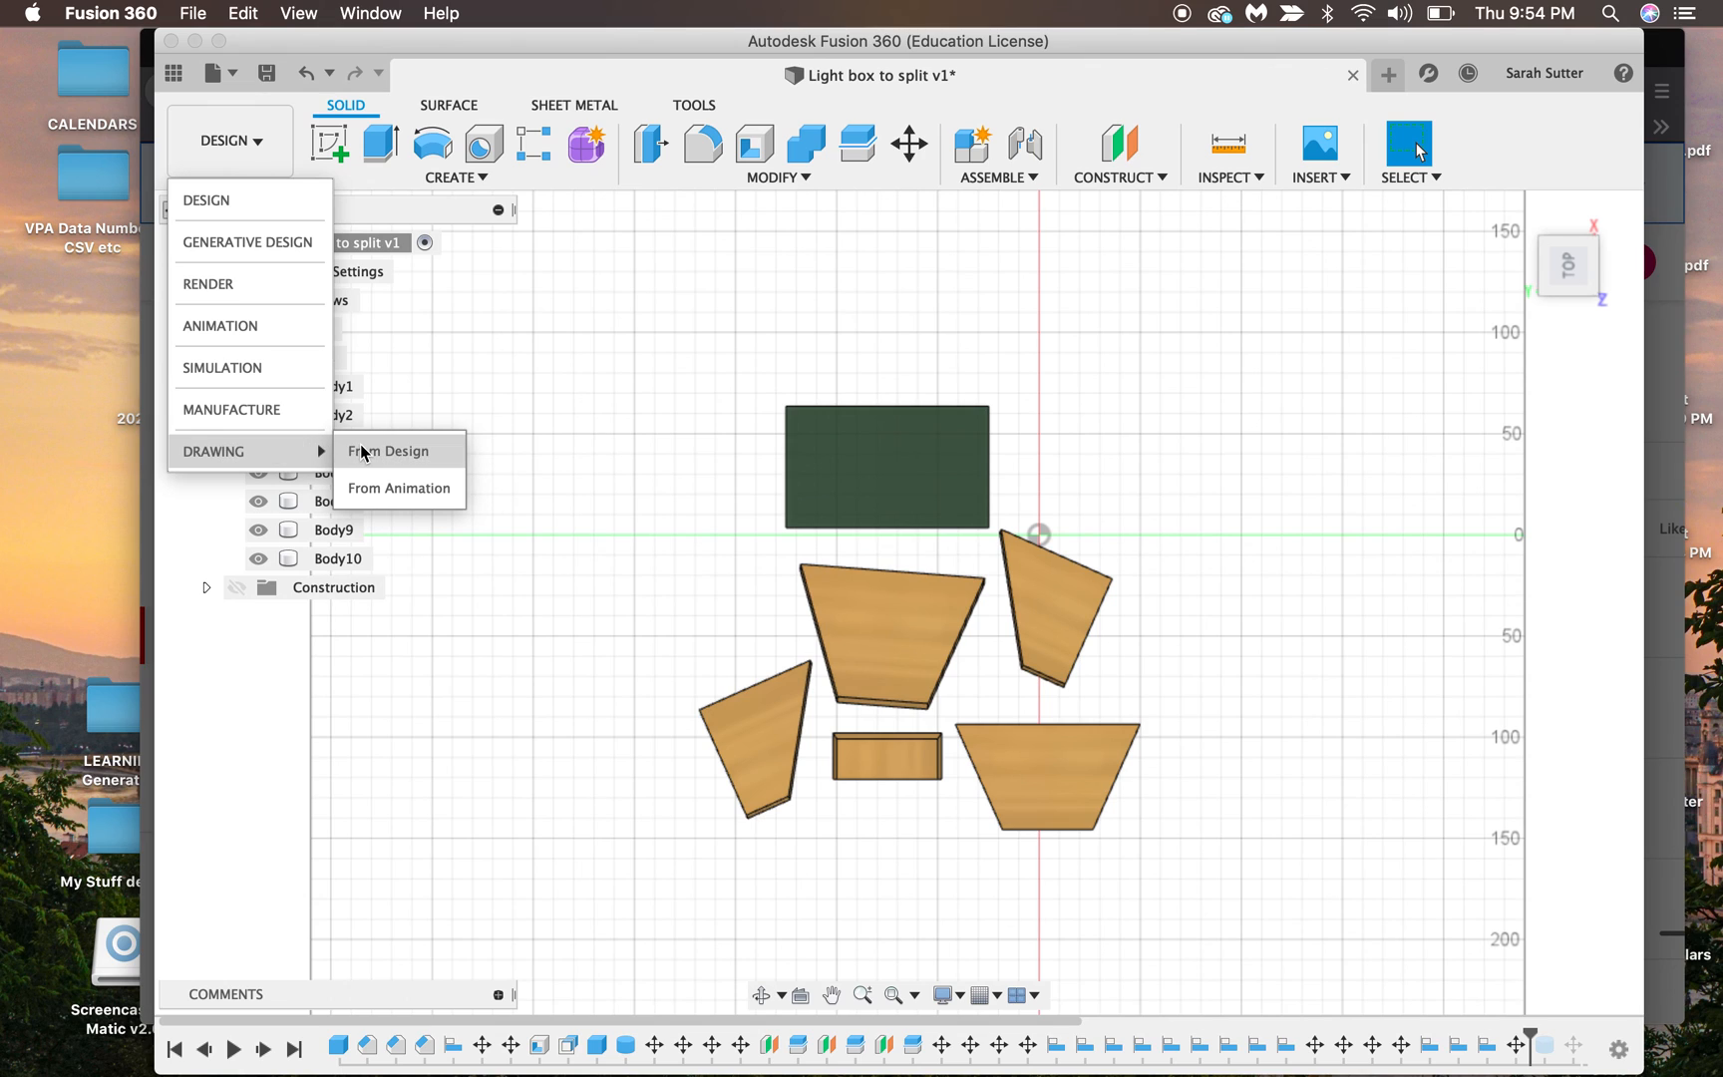
click(365, 451)
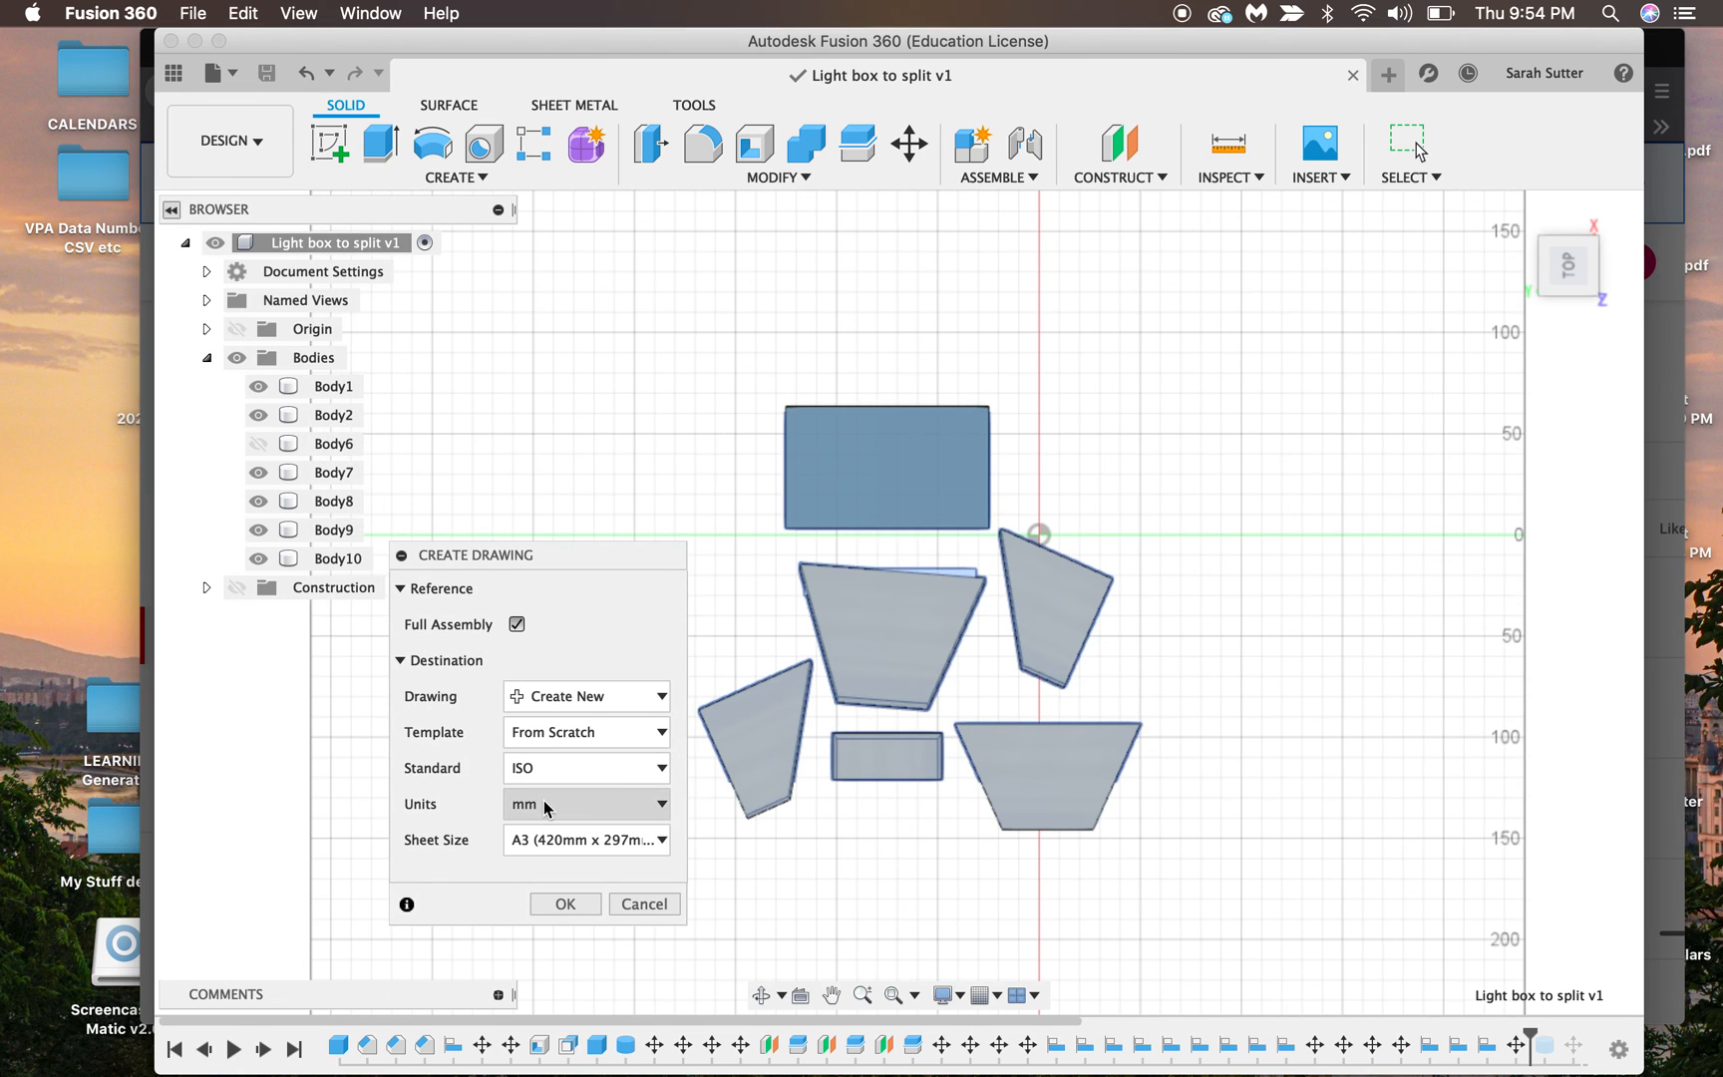
click(554, 842)
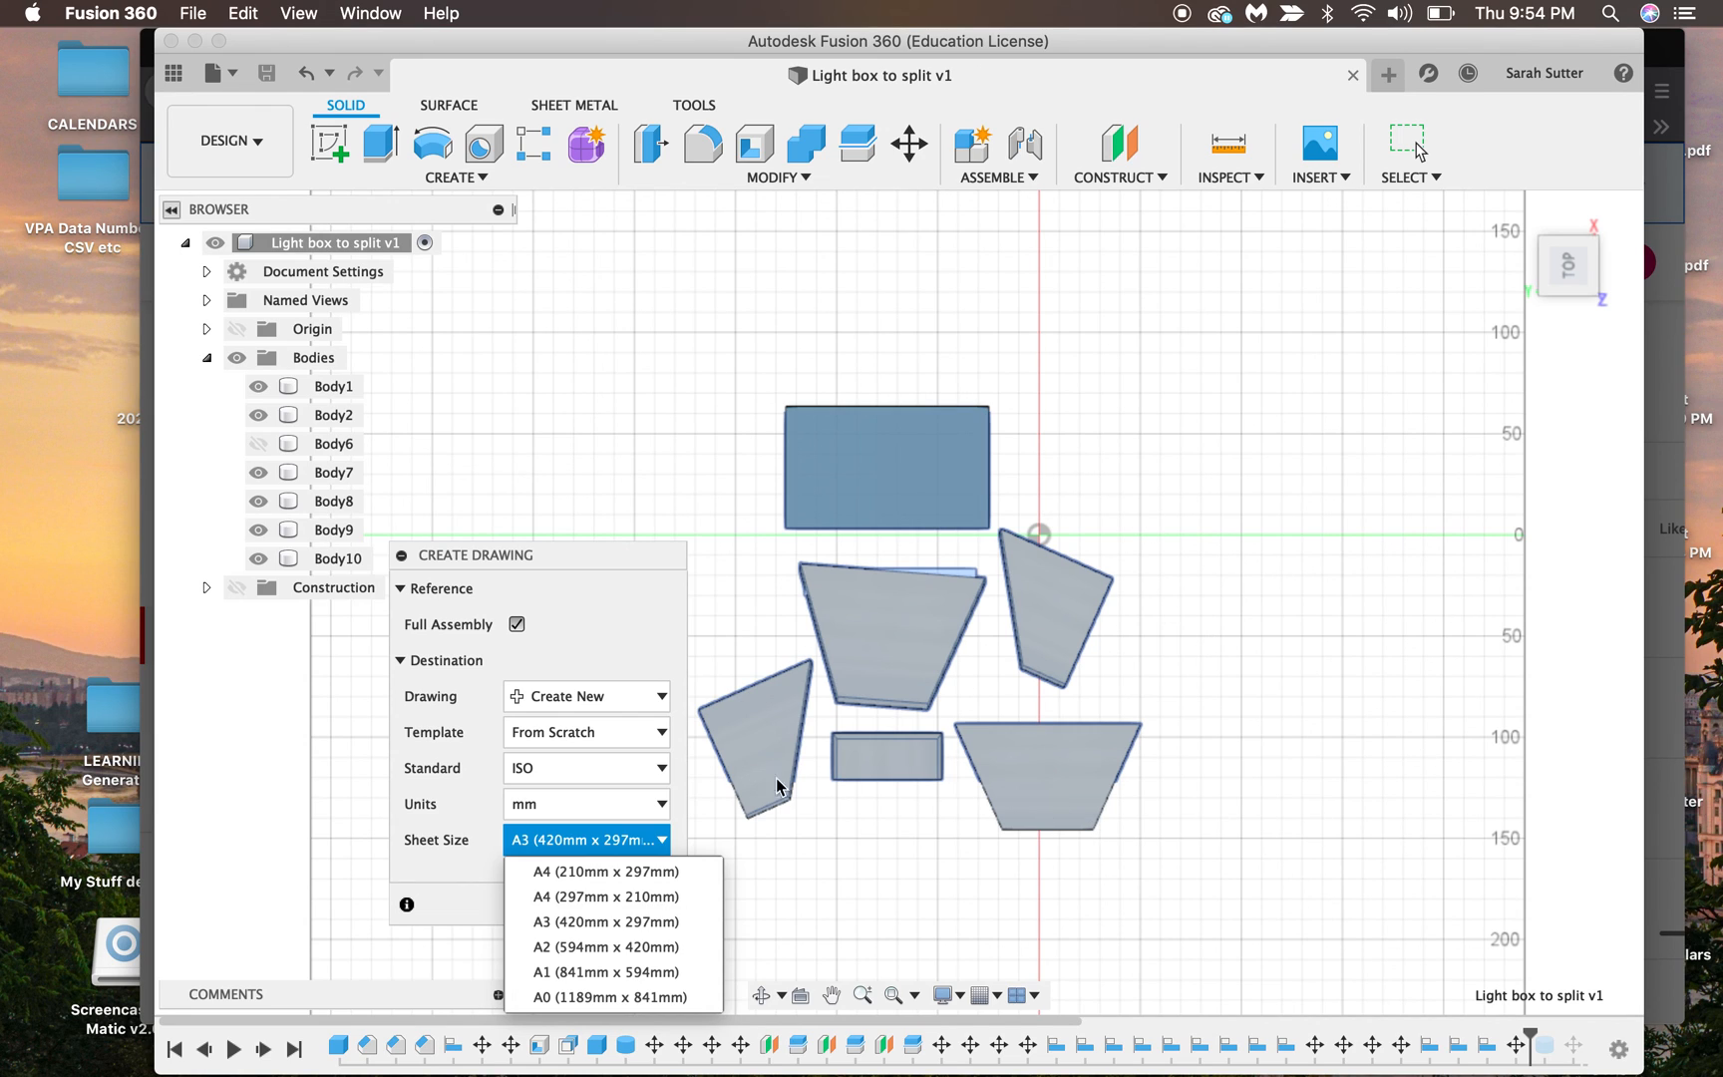
click(615, 947)
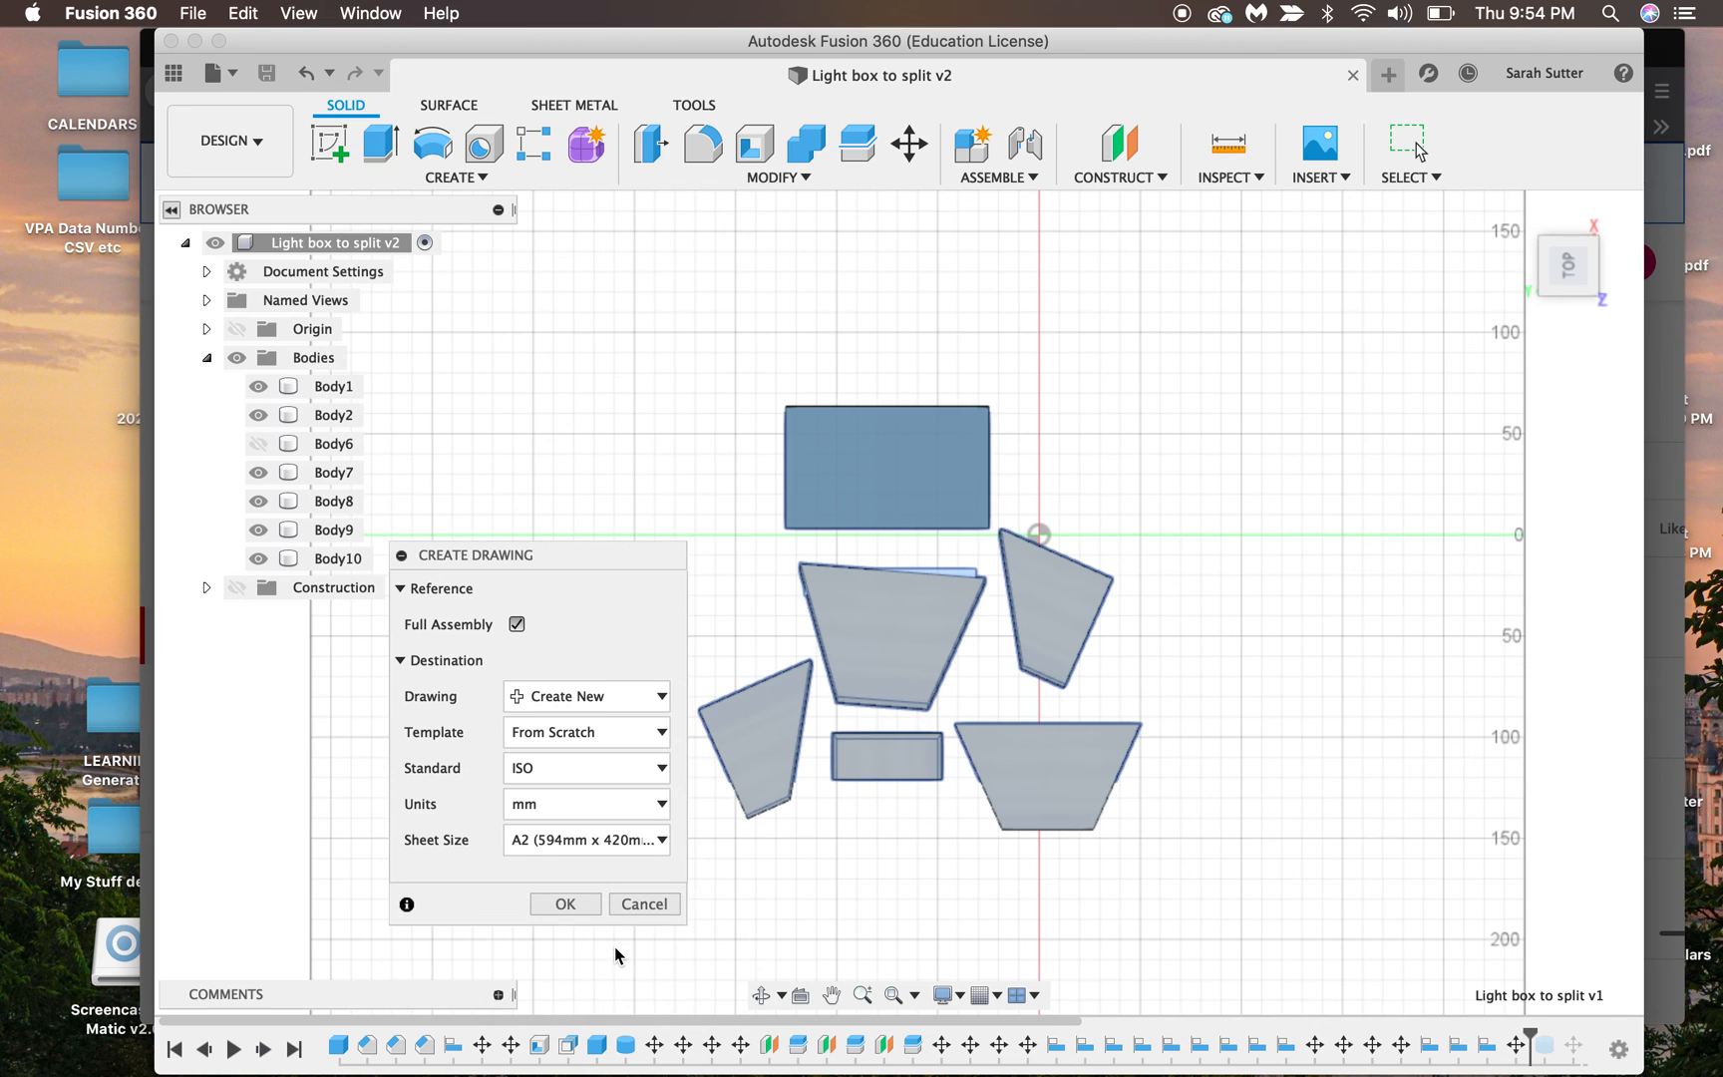
click(565, 903)
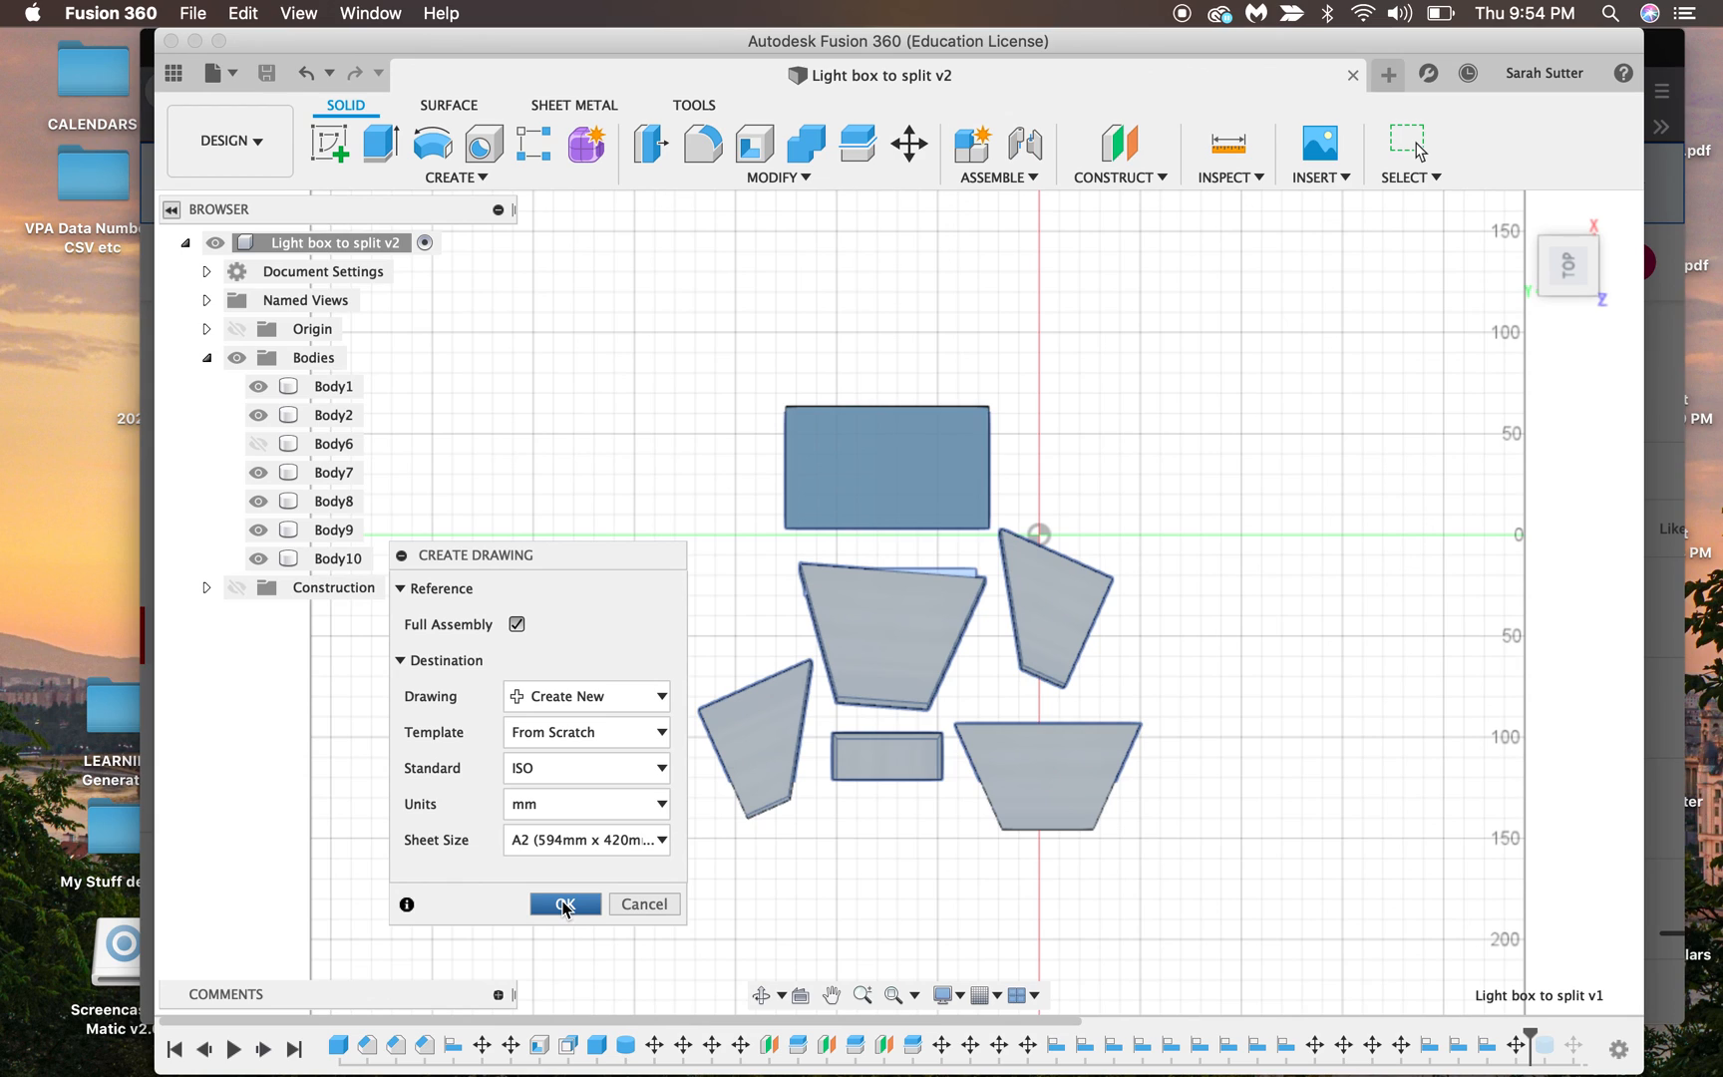
click(564, 903)
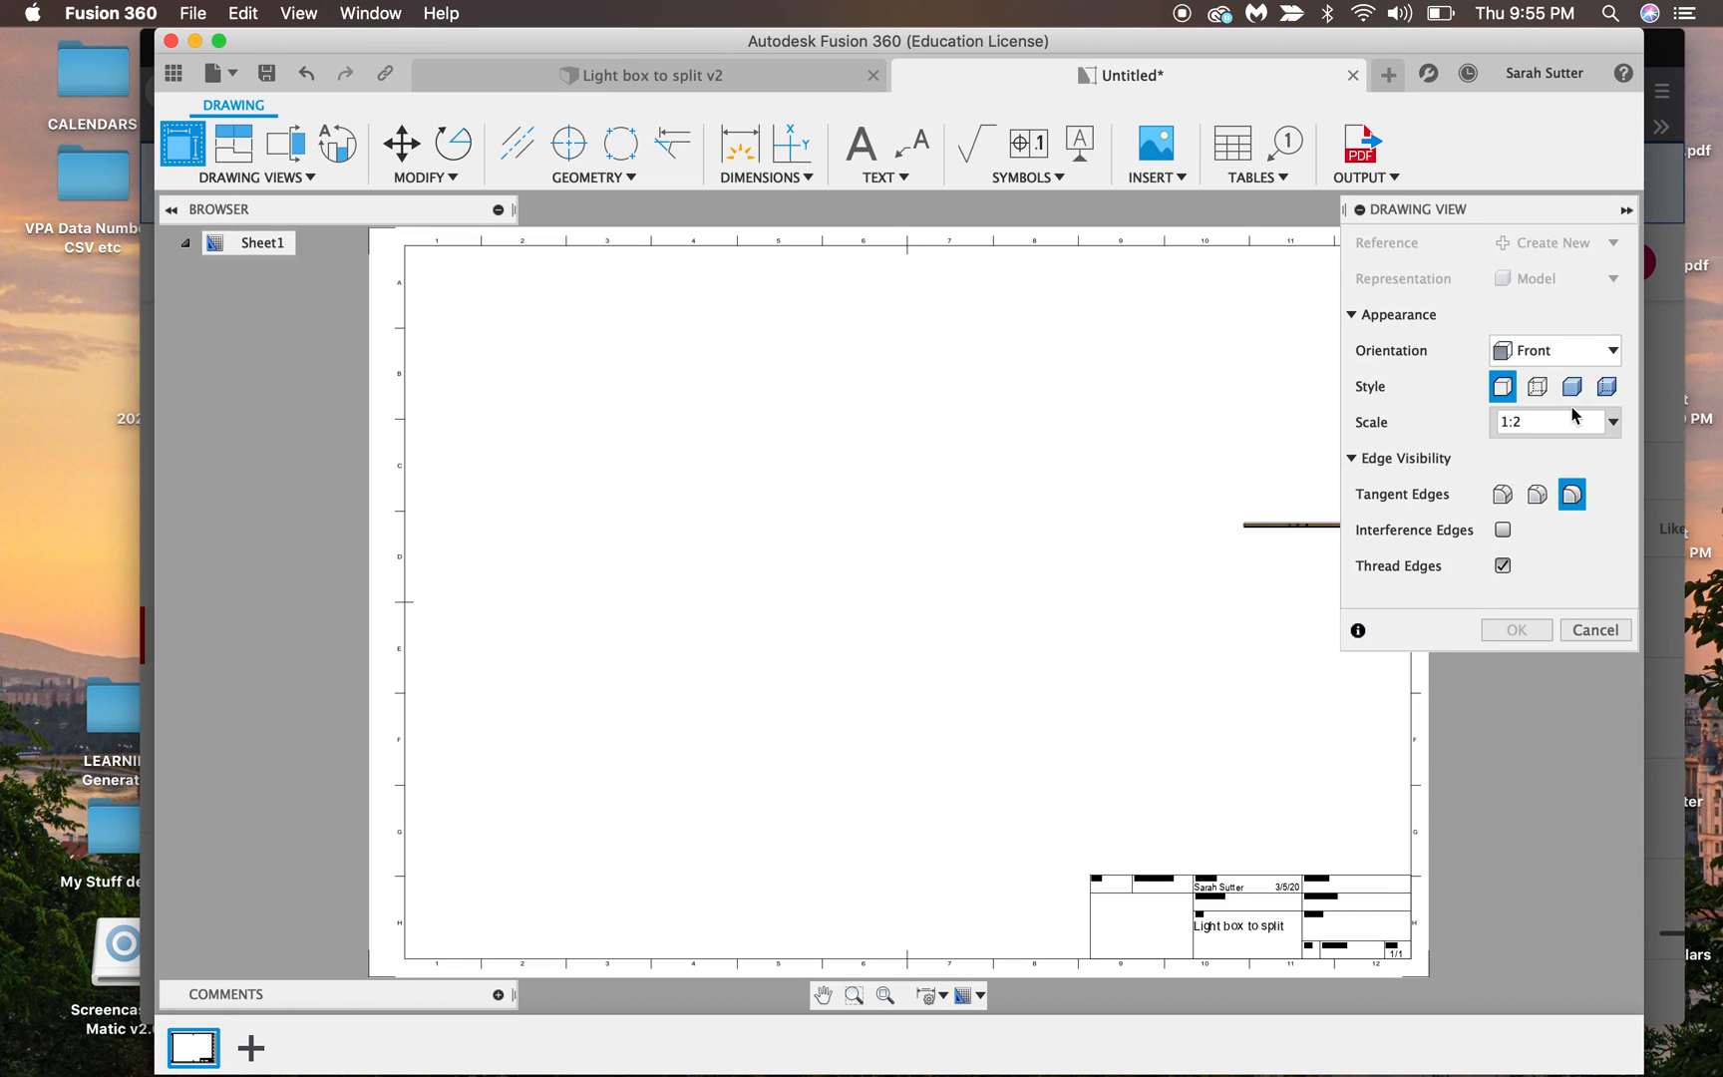
Step: Place the base view with TOP orientation at 1:1 scale in the sheet's upper-left area
click(1585, 351)
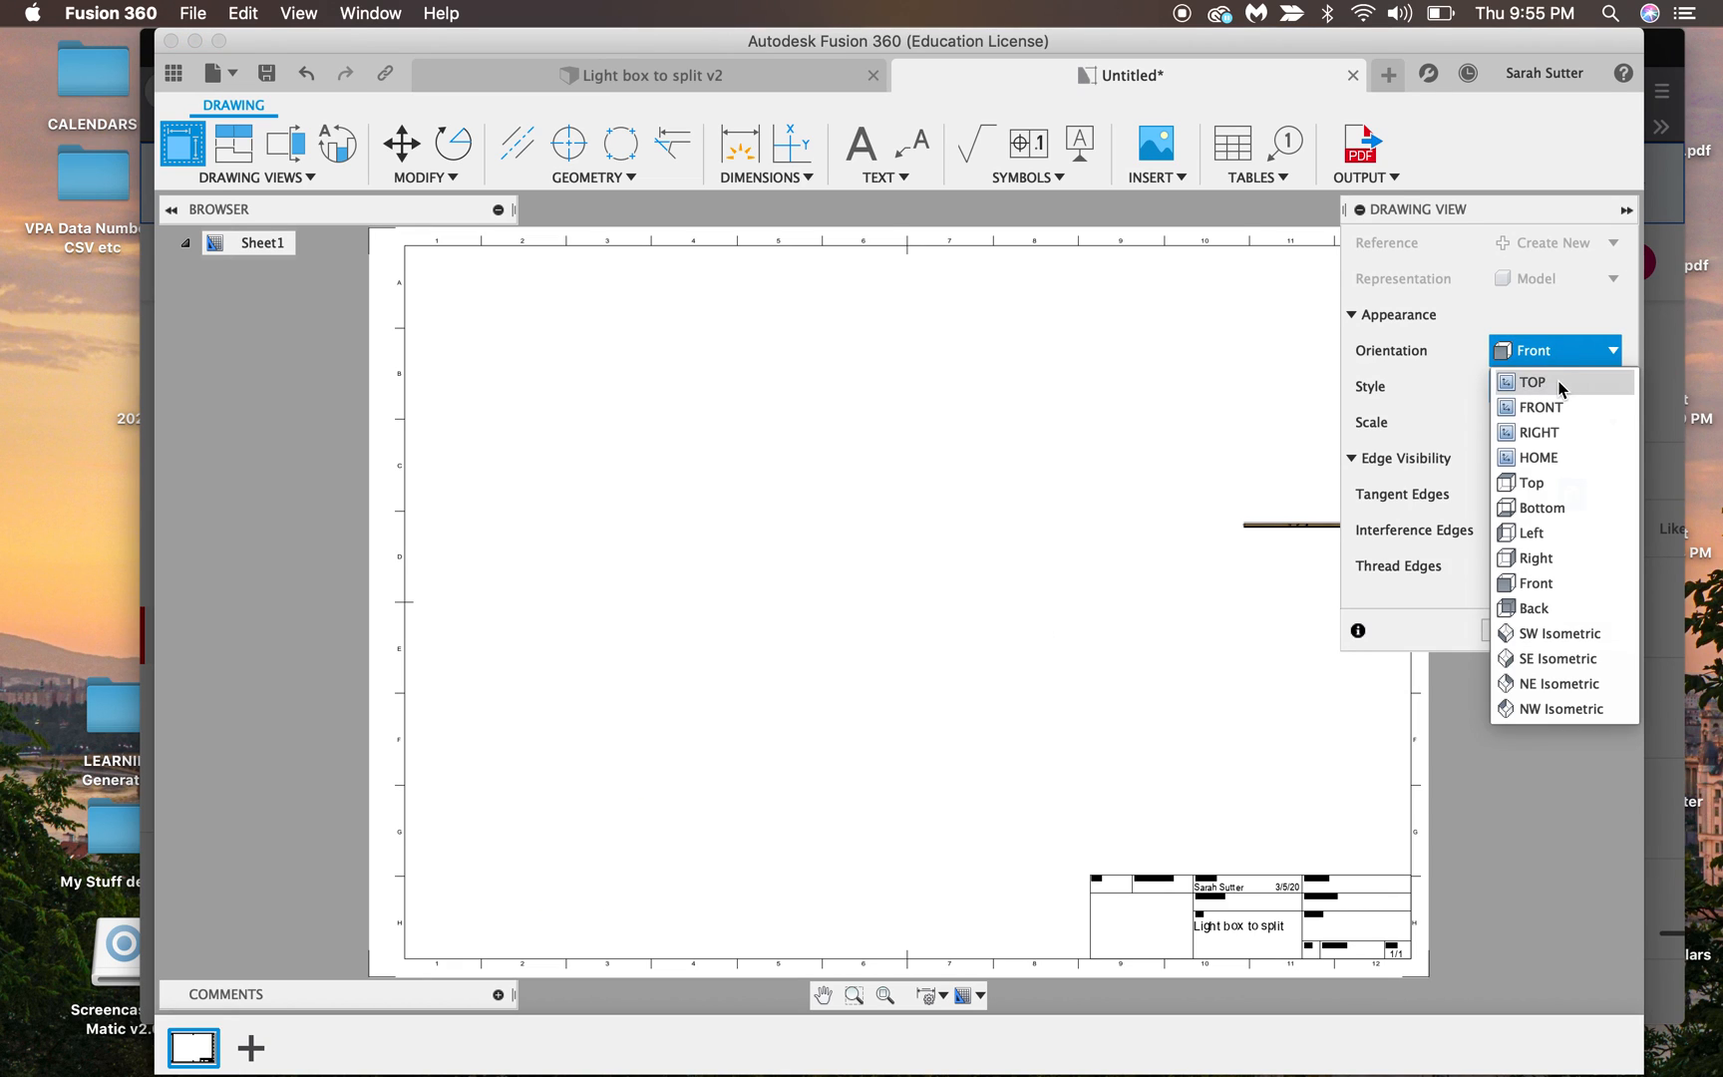
click(1561, 385)
click(1532, 421)
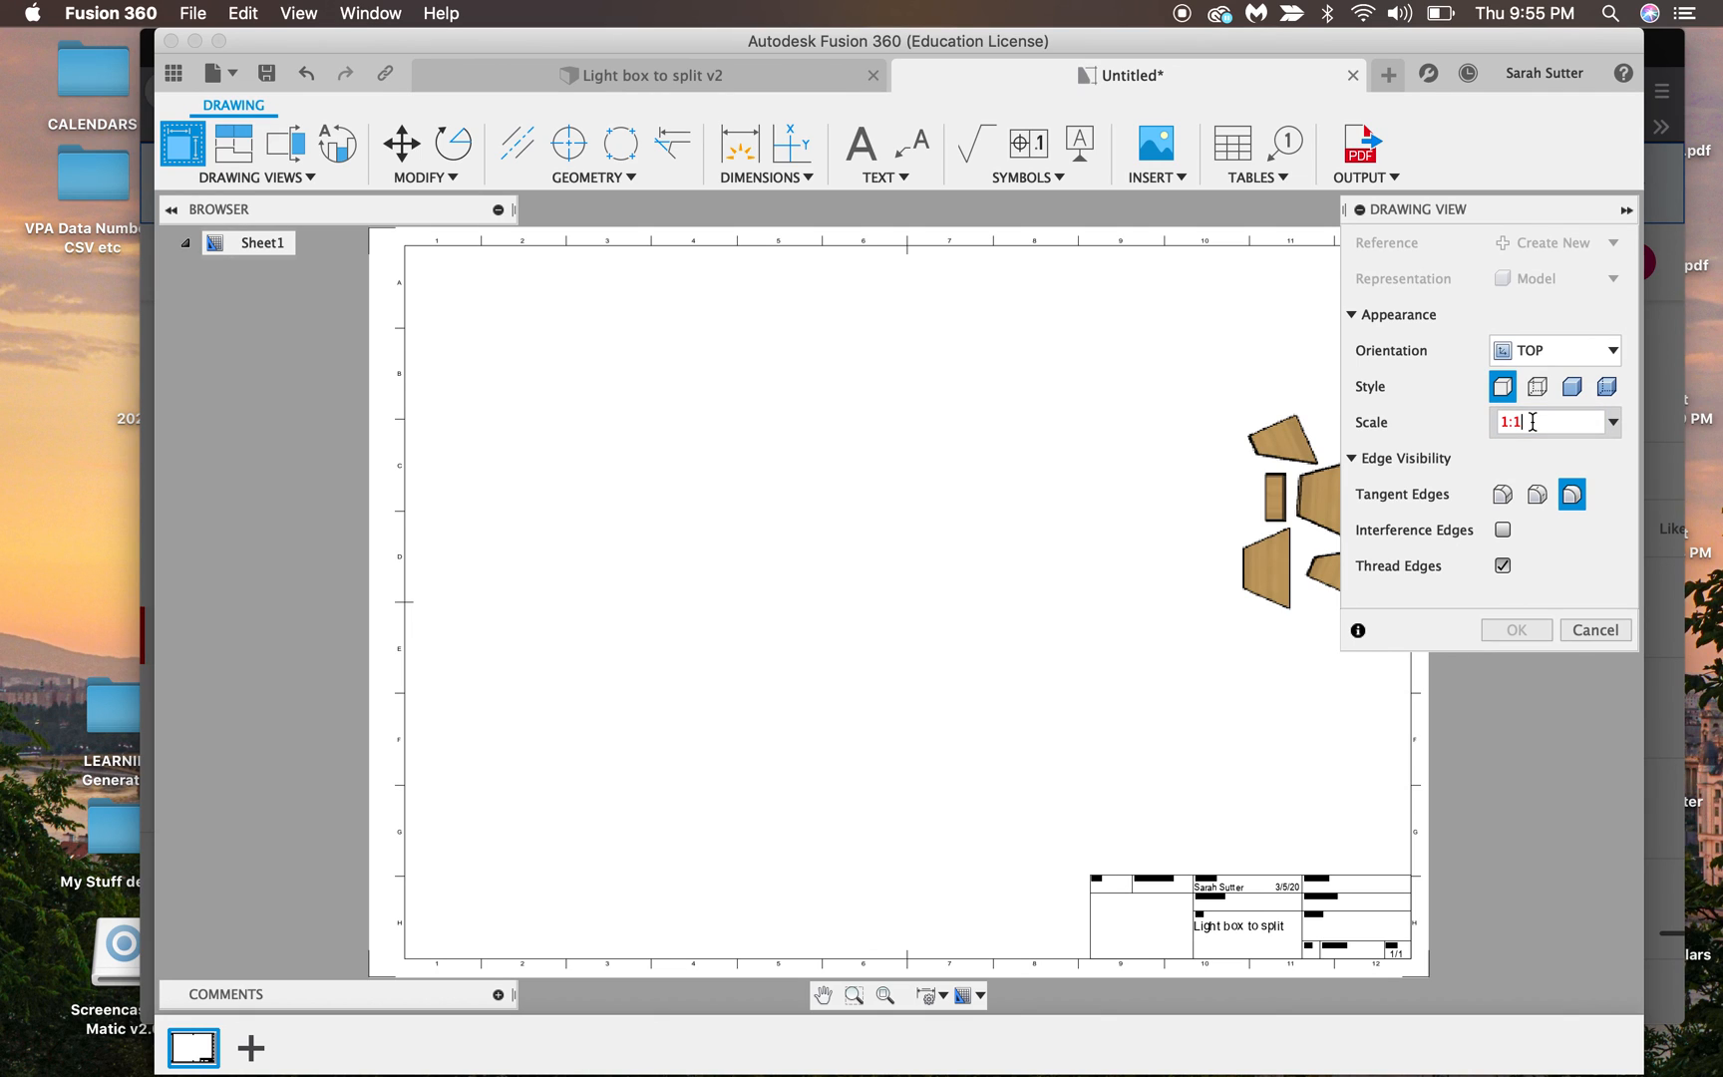
text(1)
key(Return)
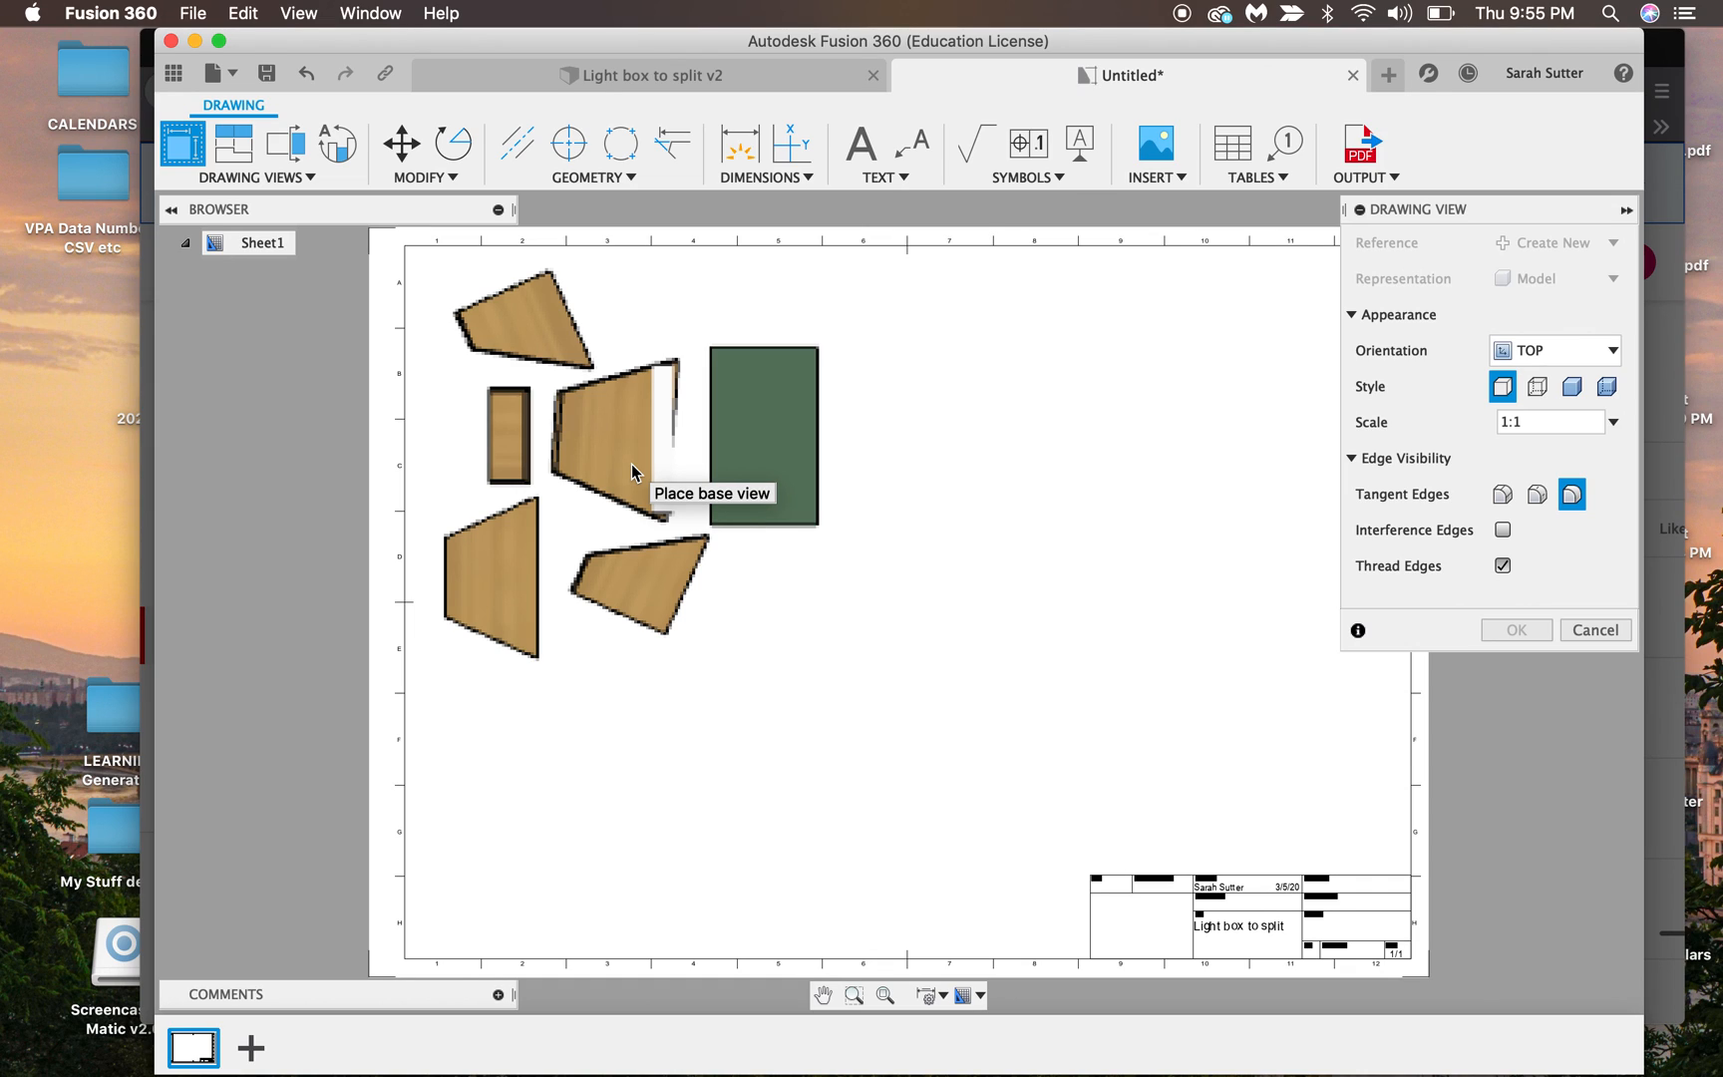
click(632, 471)
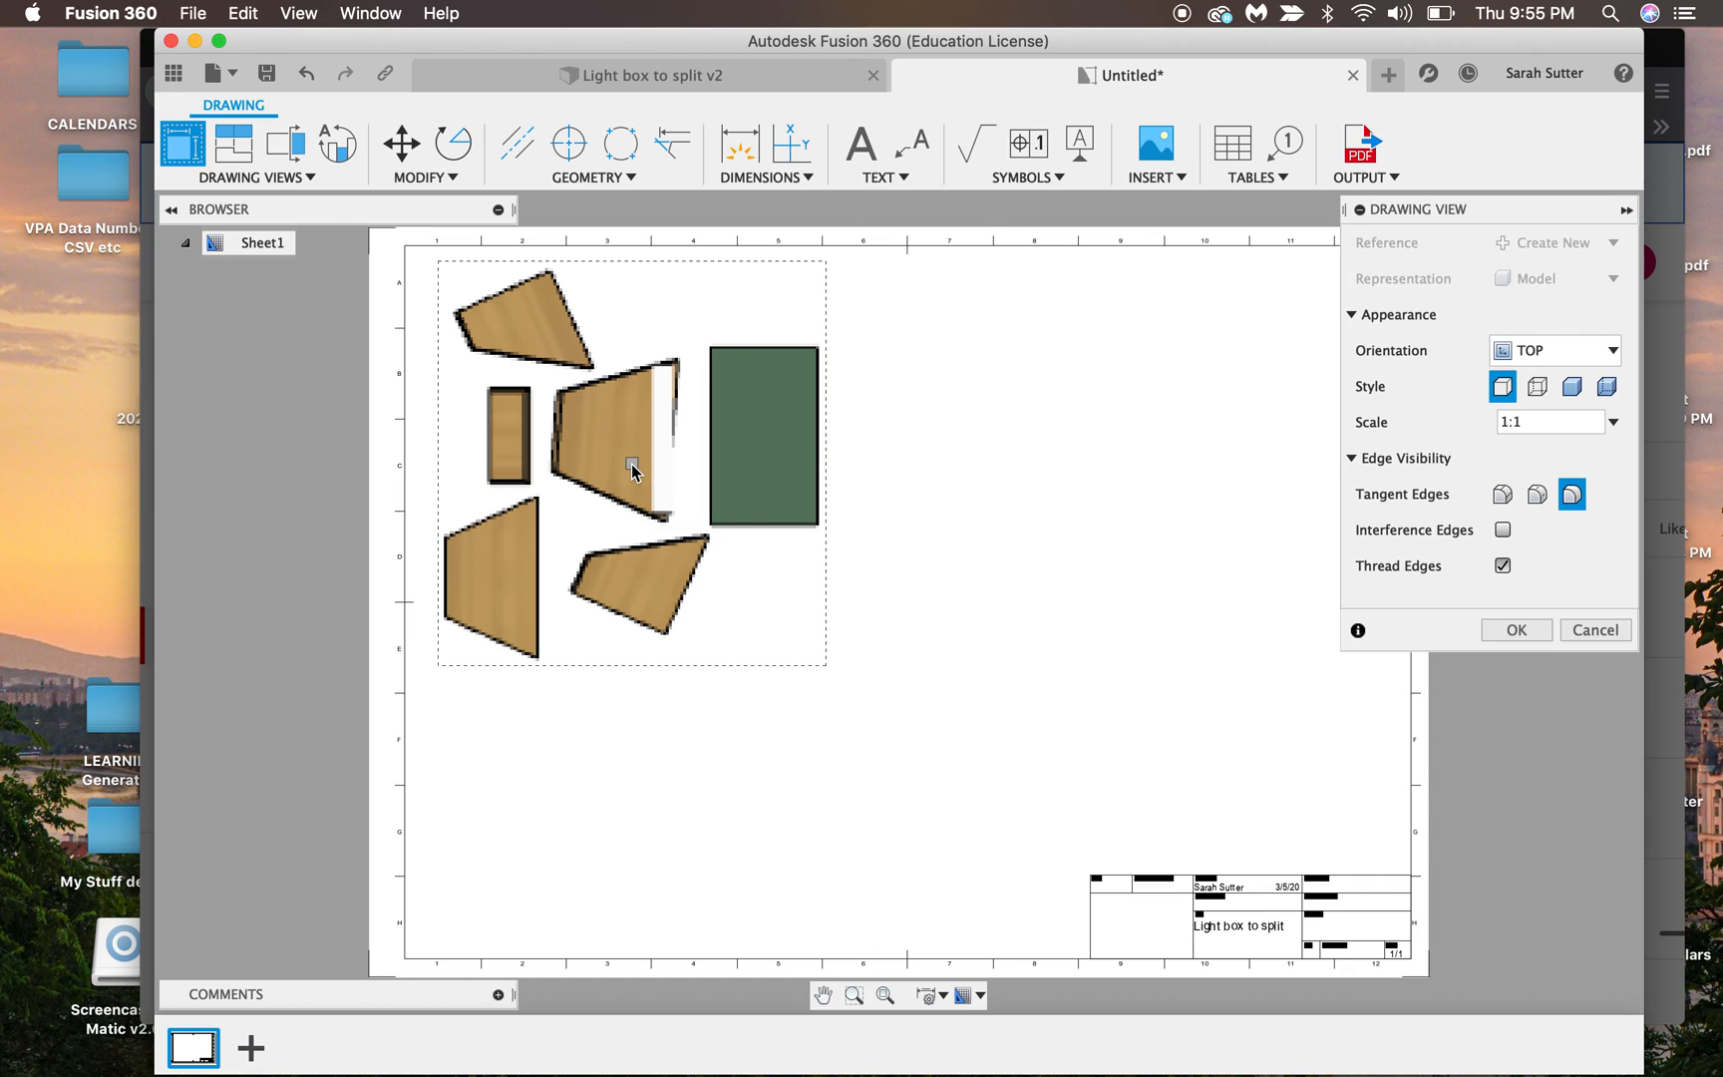
key(Return)
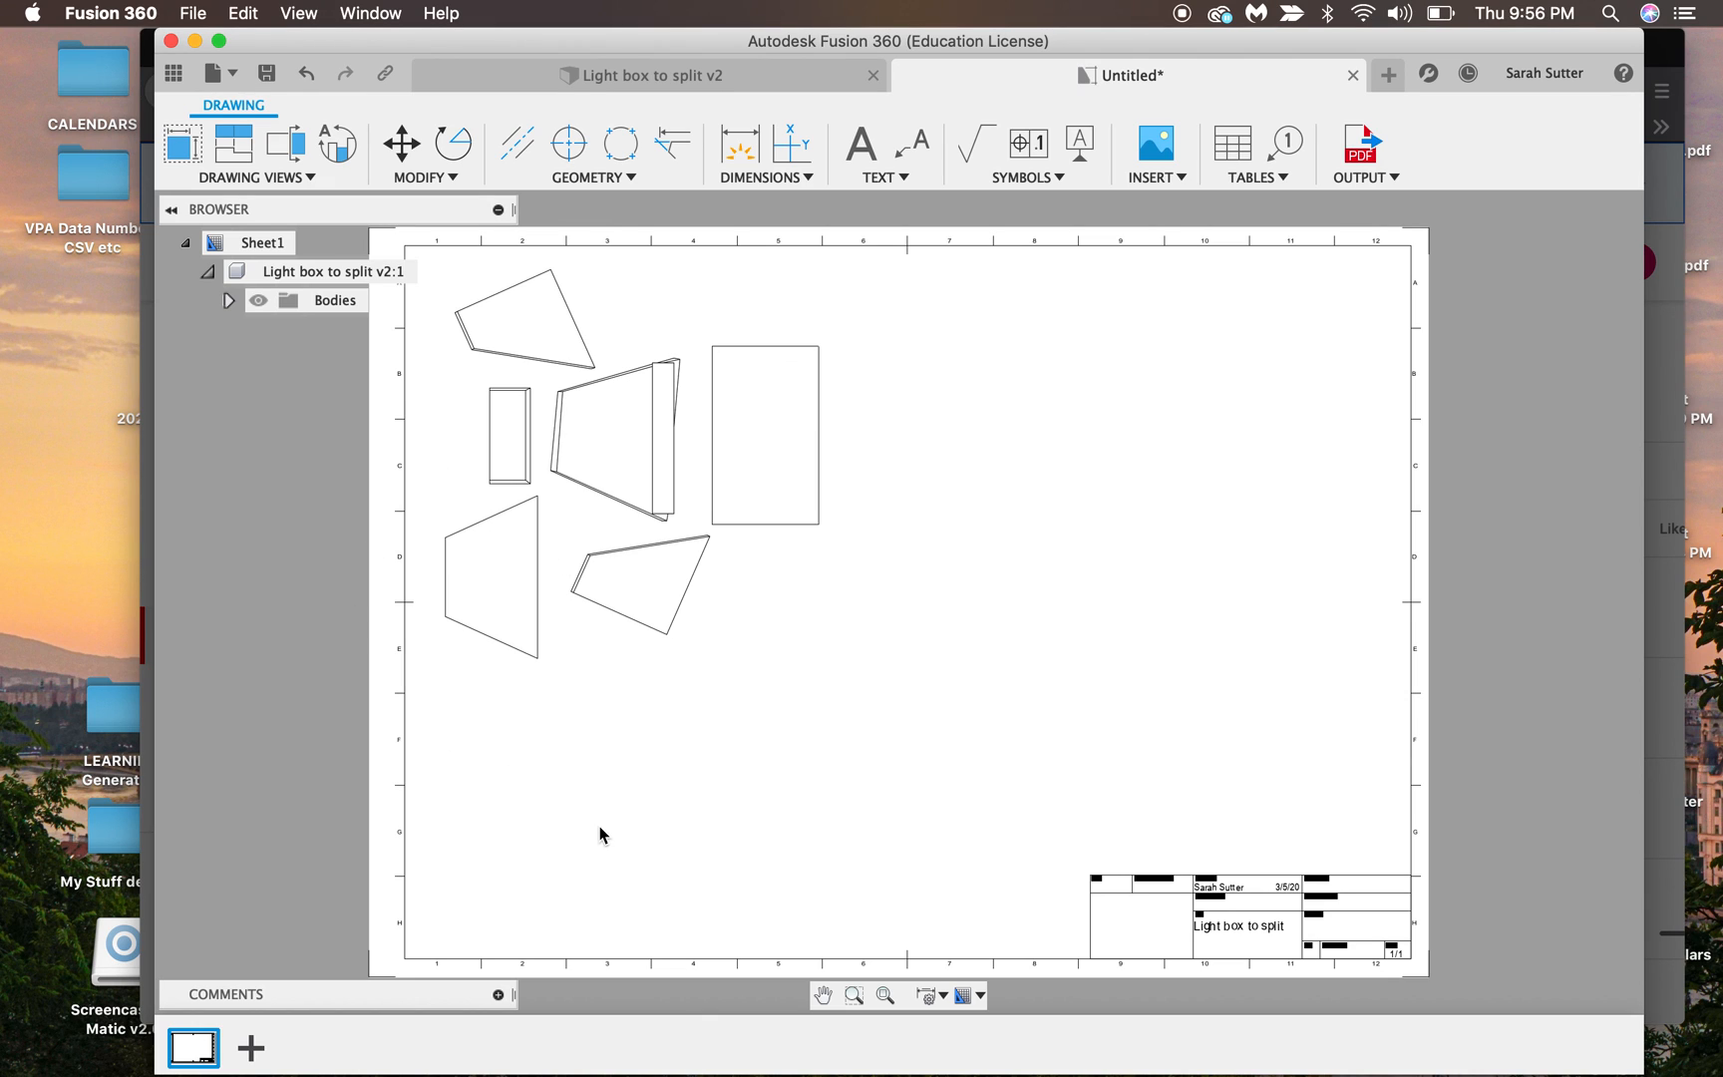
Step: Export all sheets of the drawing as a PDF named Light box 1 on the Desktop
scroll(600, 835, up, 3)
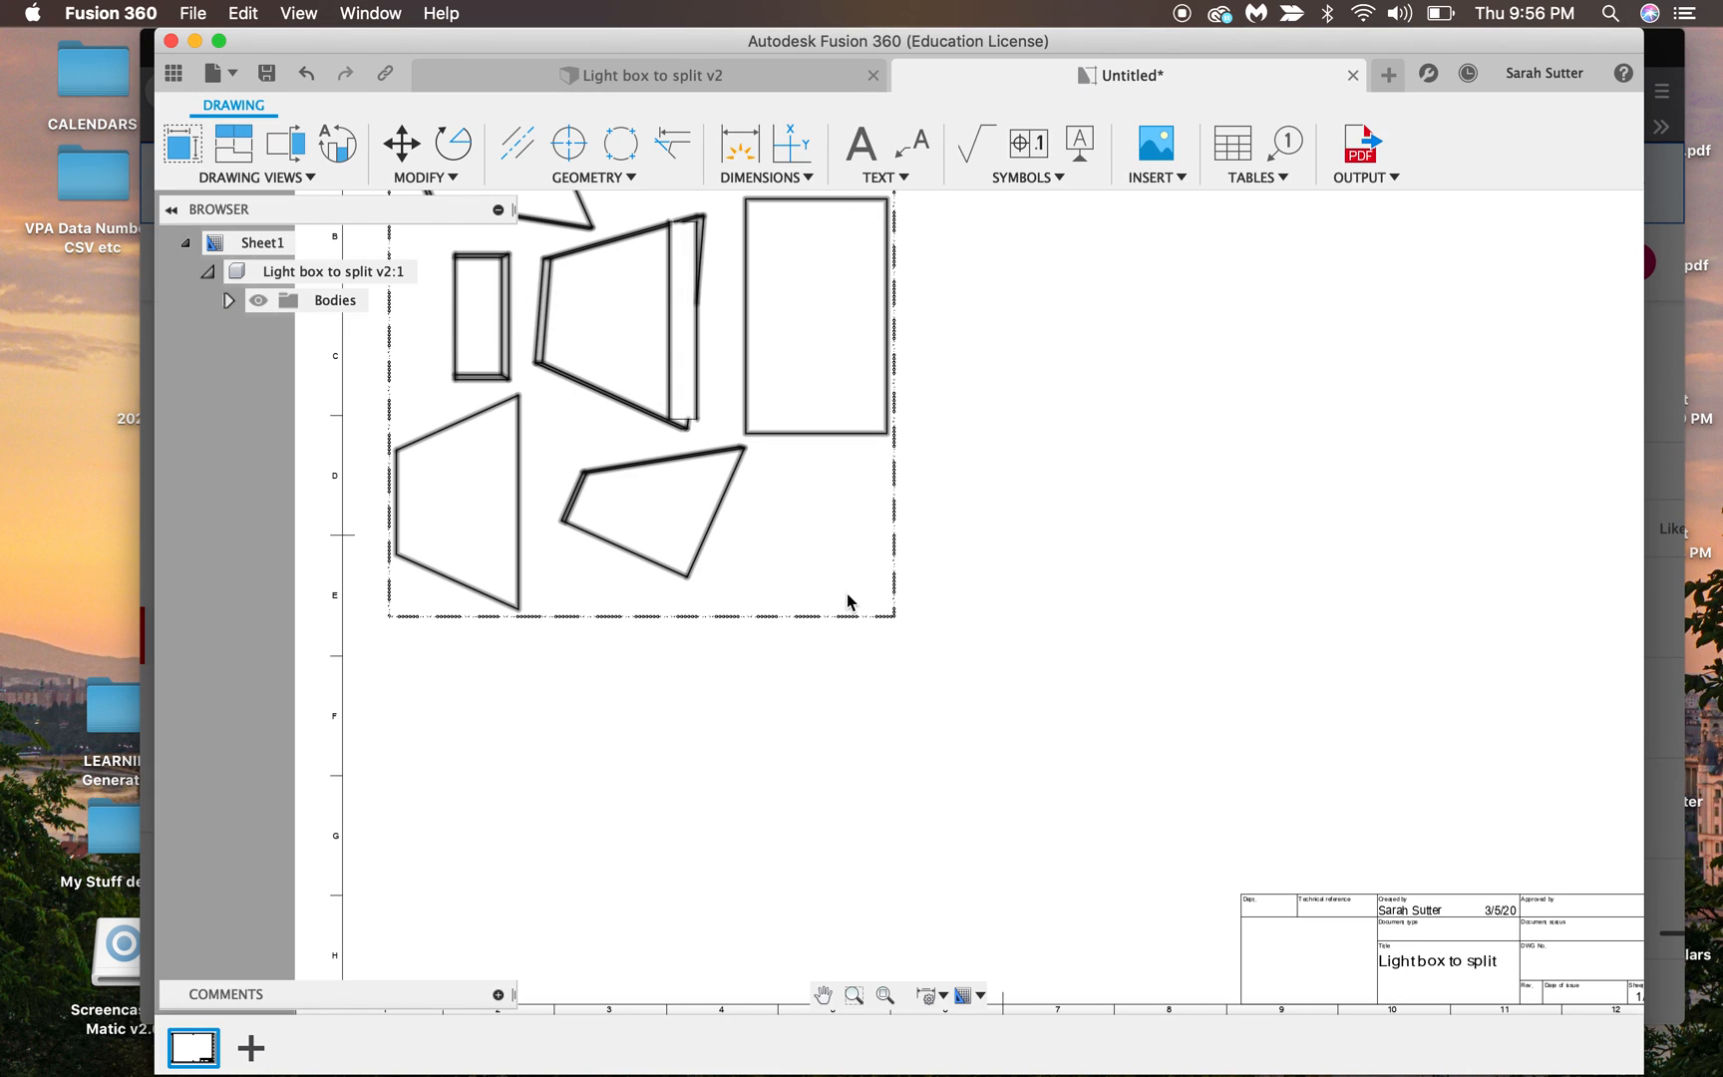
scroll(935, 716, up, 5)
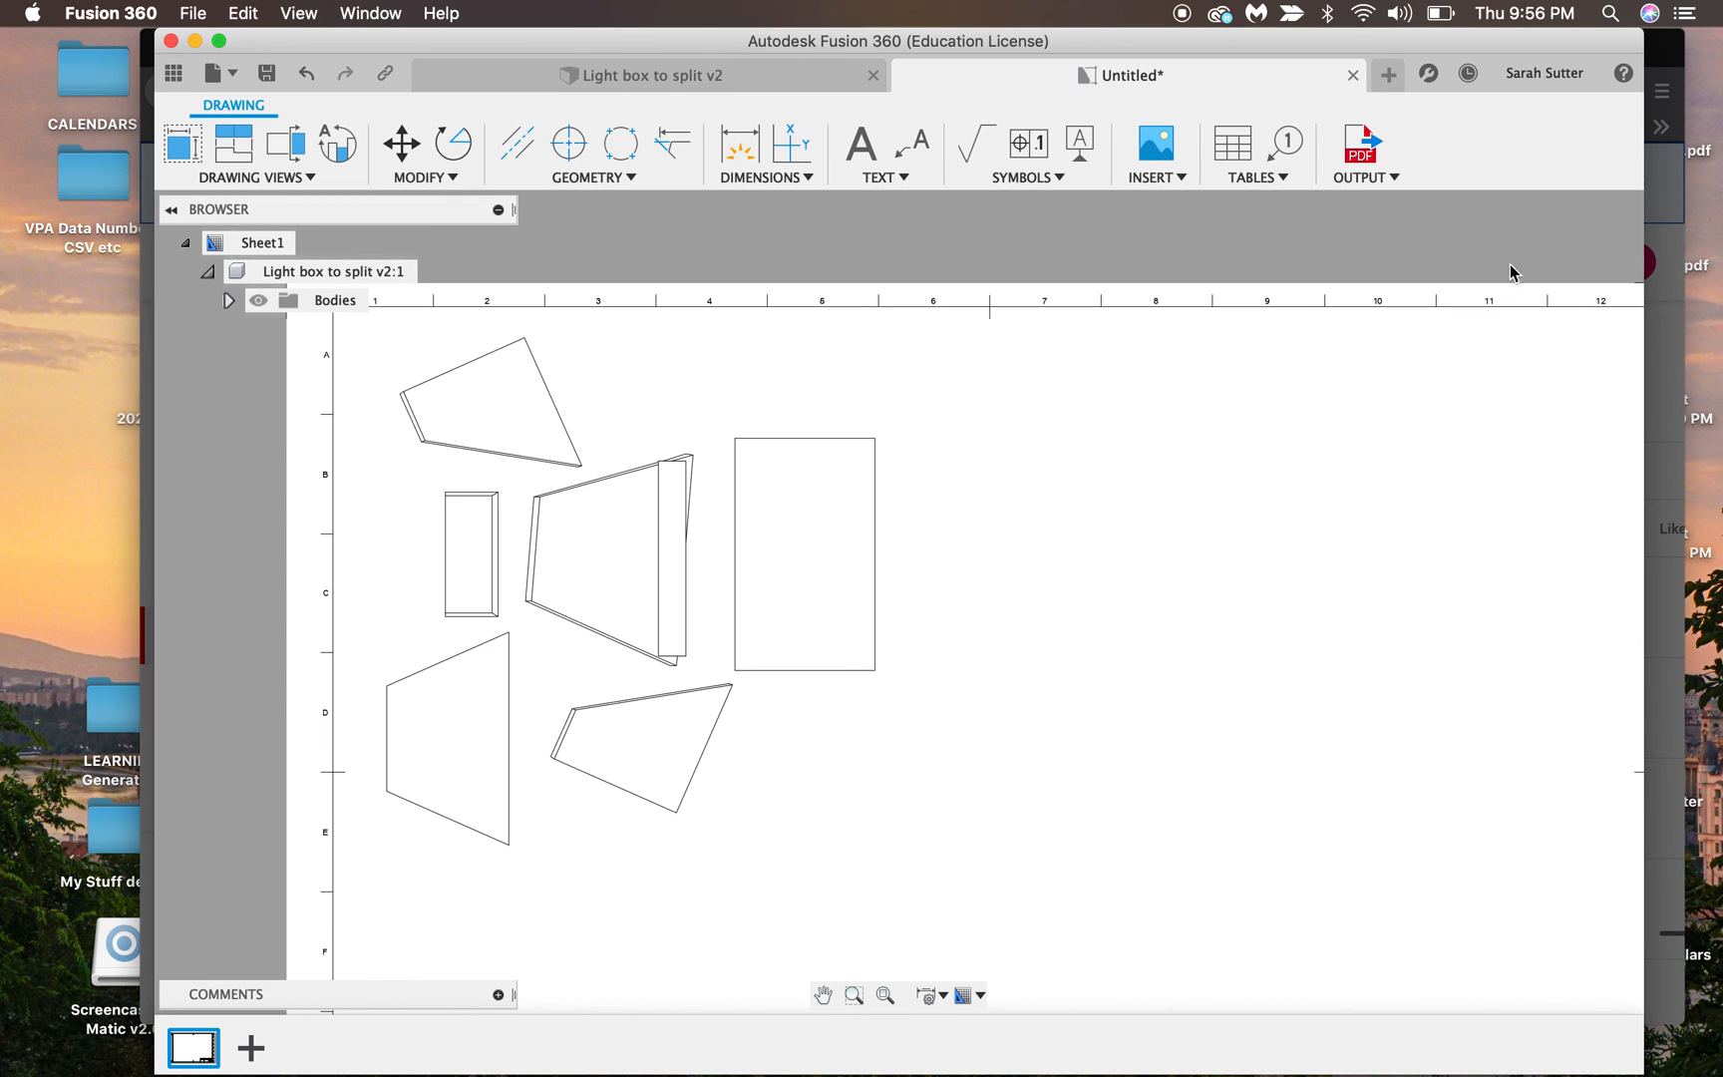
click(1381, 177)
click(1380, 203)
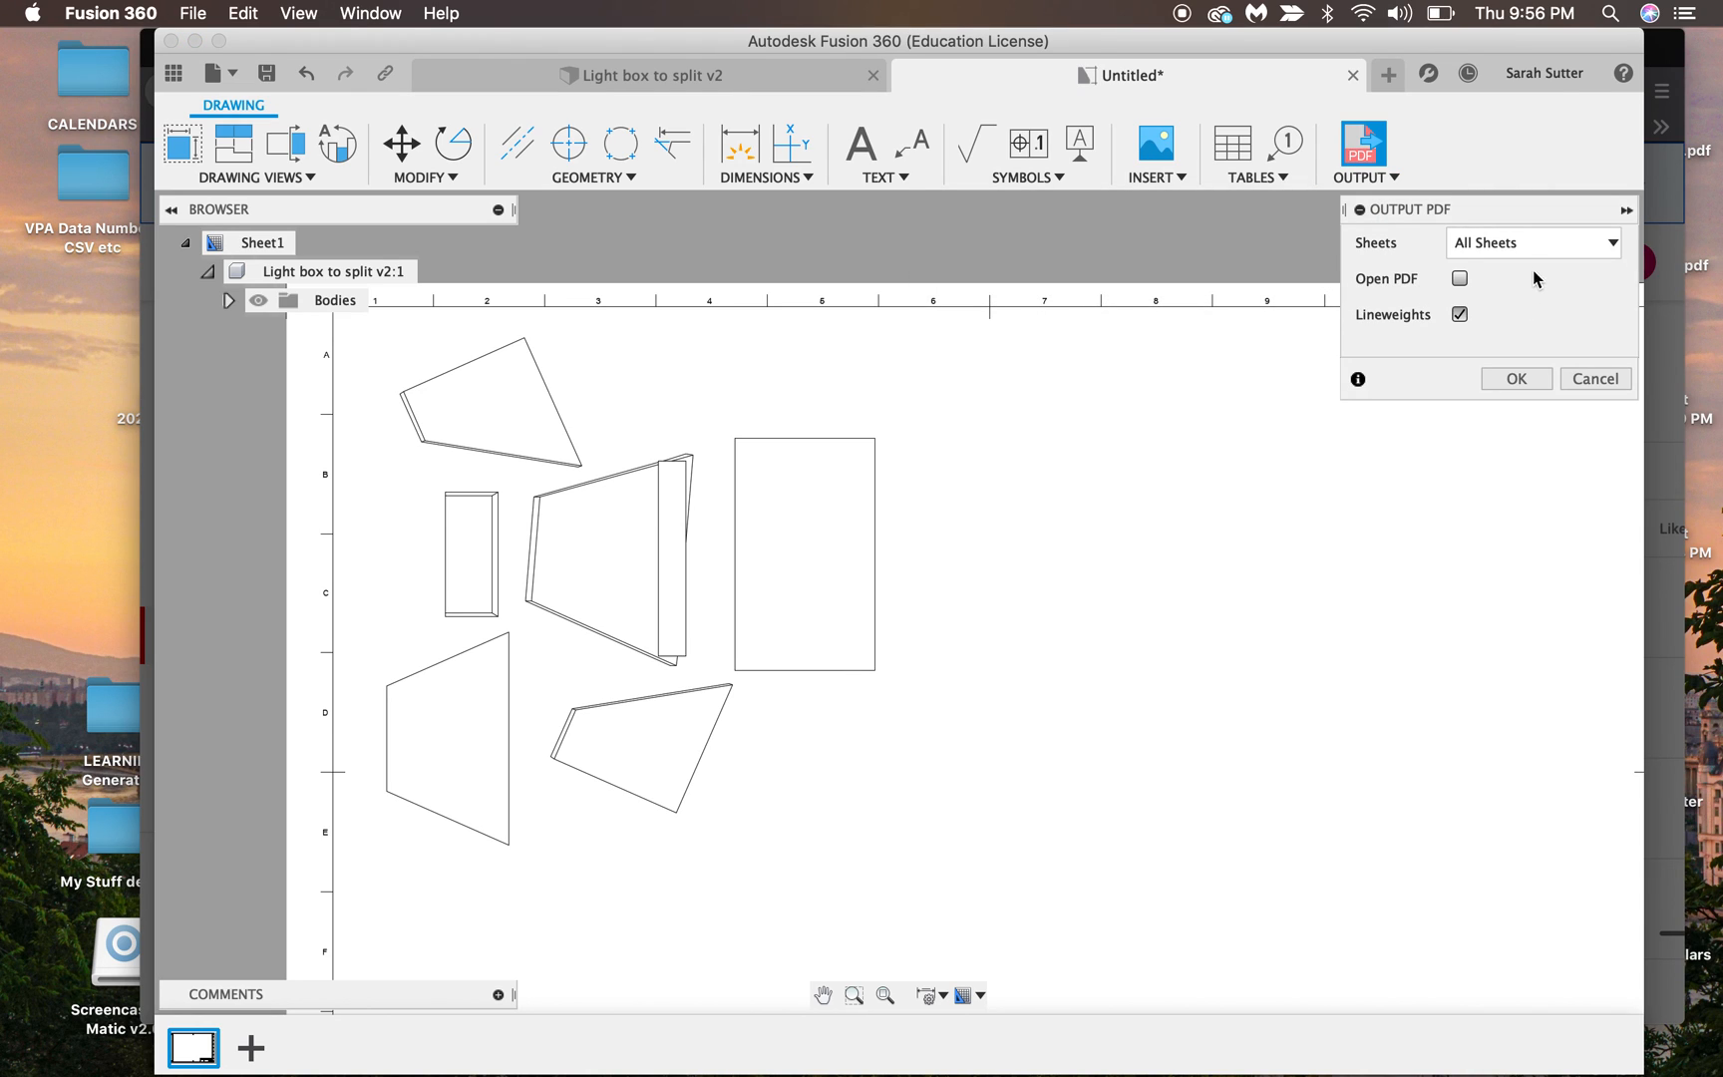
click(1516, 380)
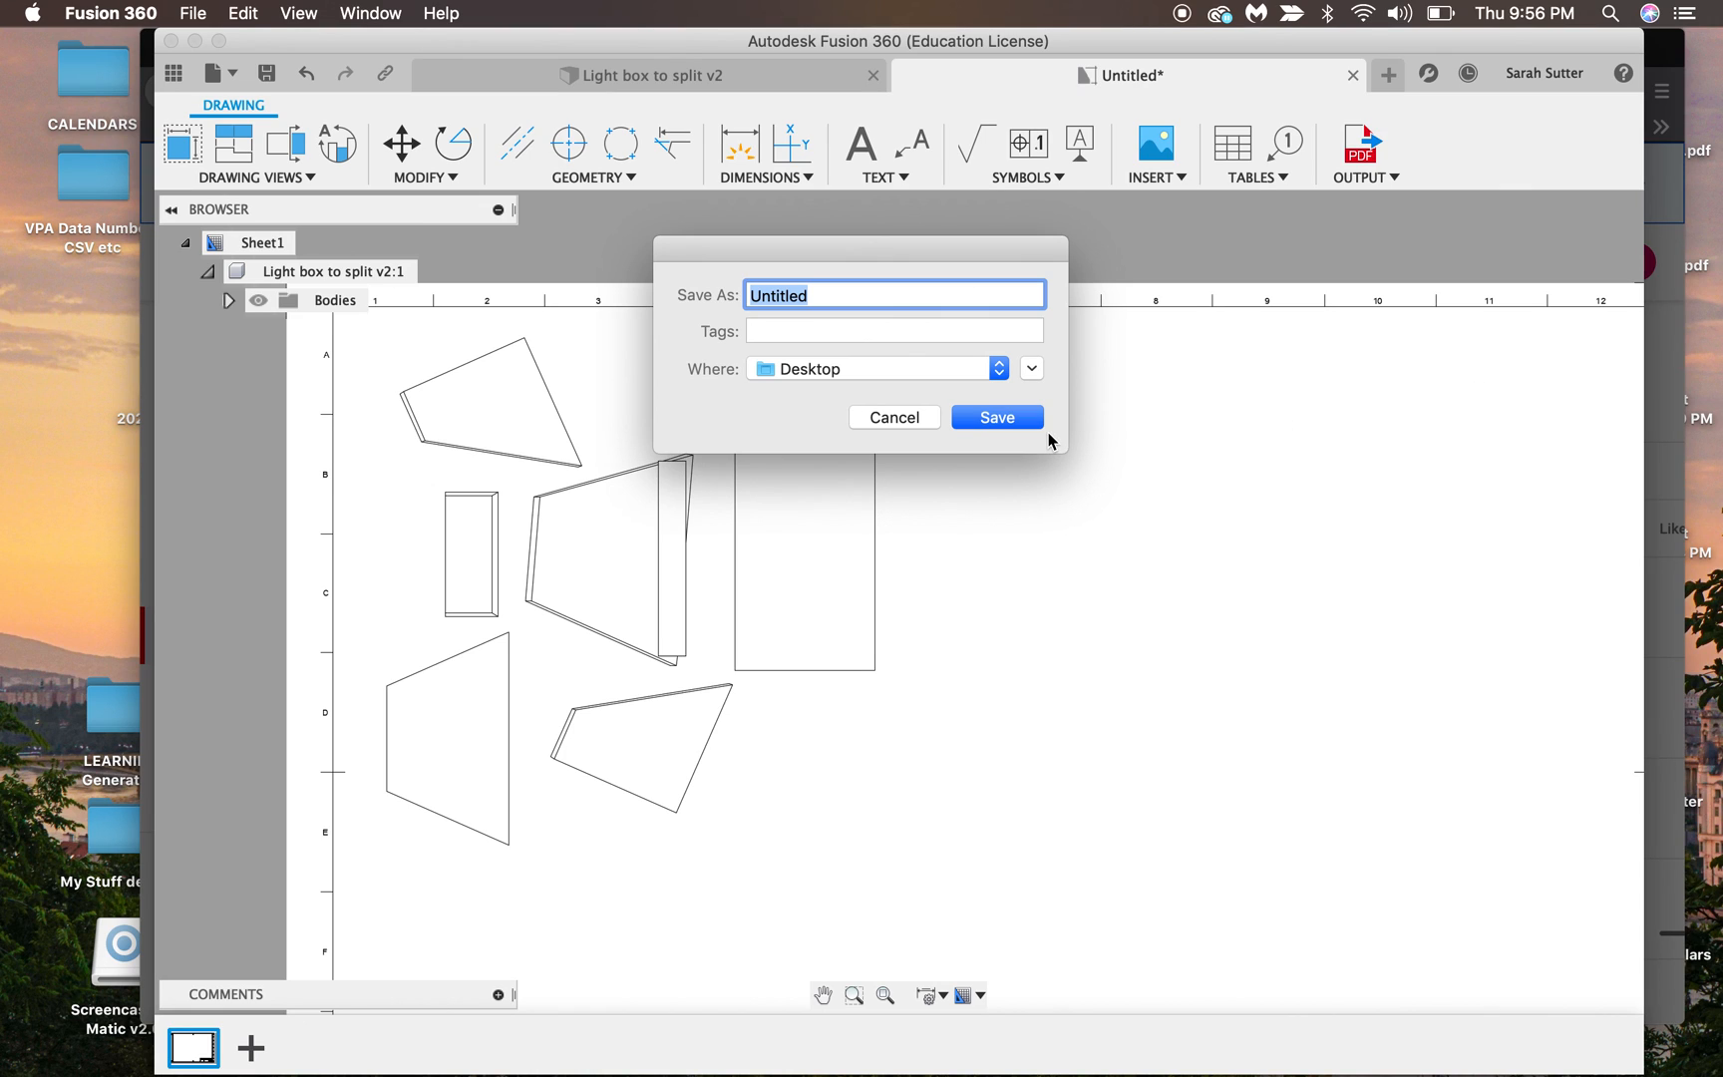
text(Light box 1)
key(Return)
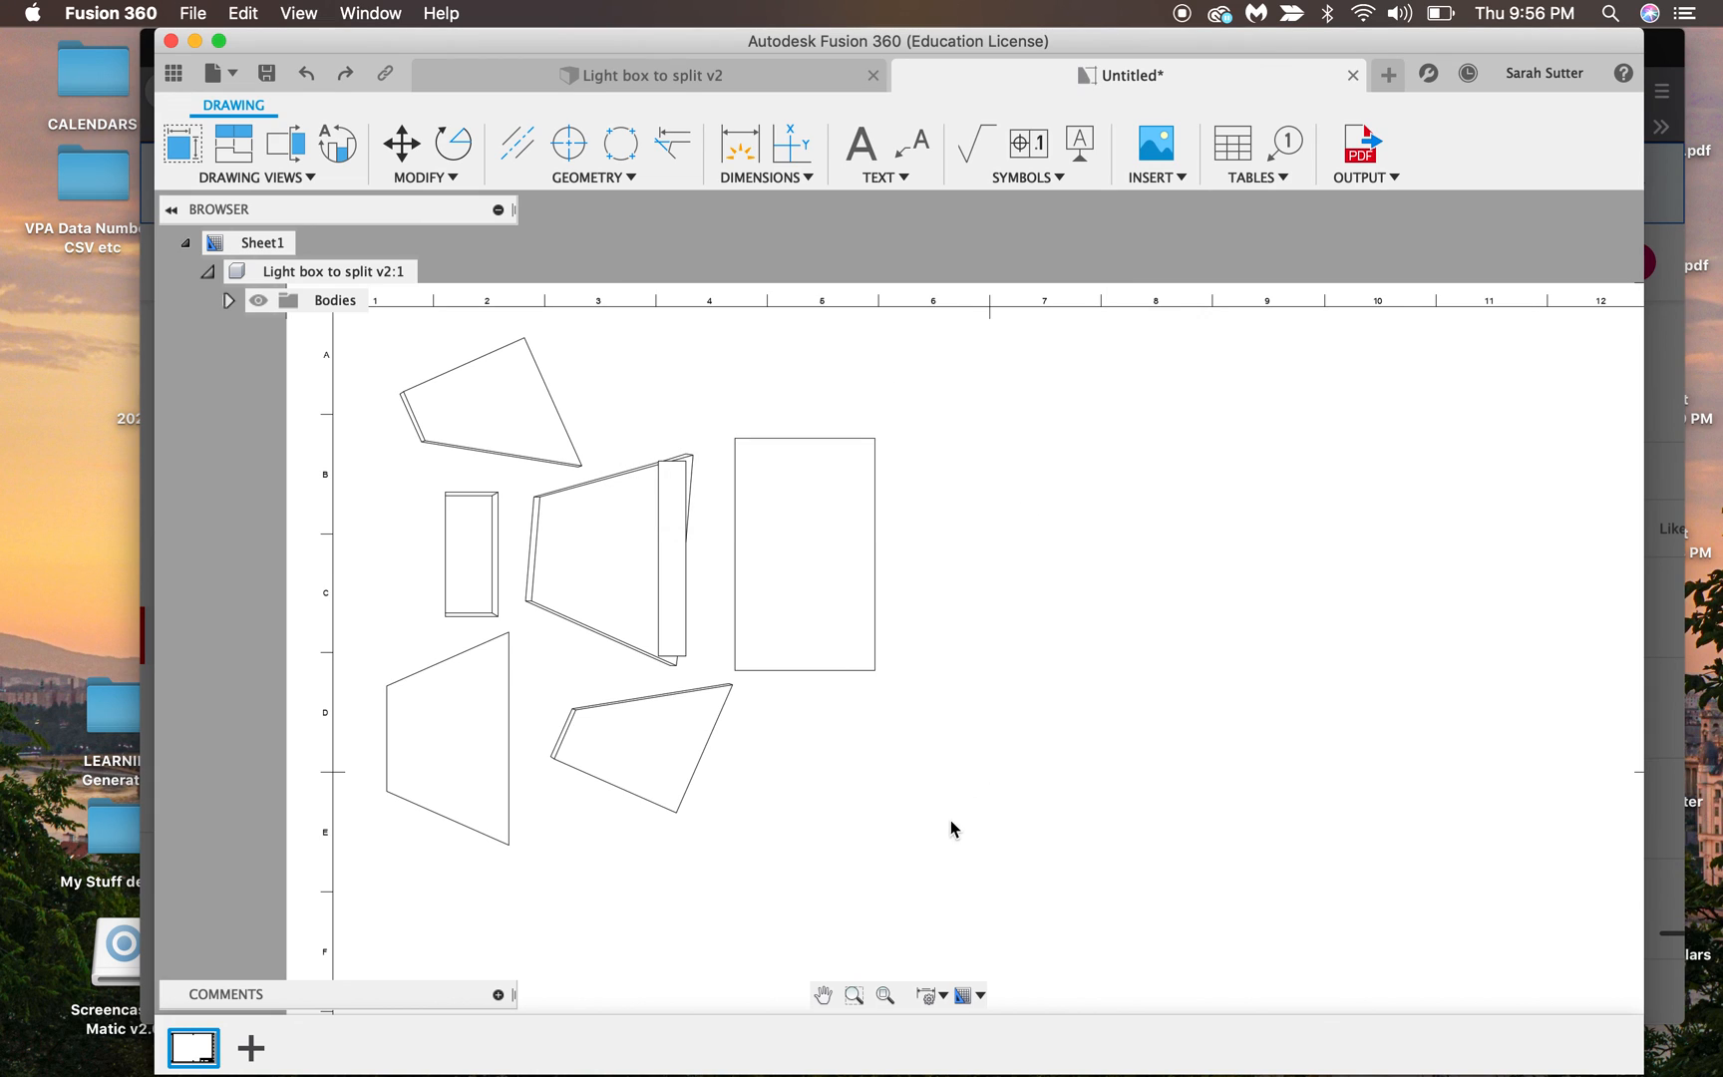
Step: Delete the title block and the border from the drawing sheet
scroll(1088, 555, down, 5)
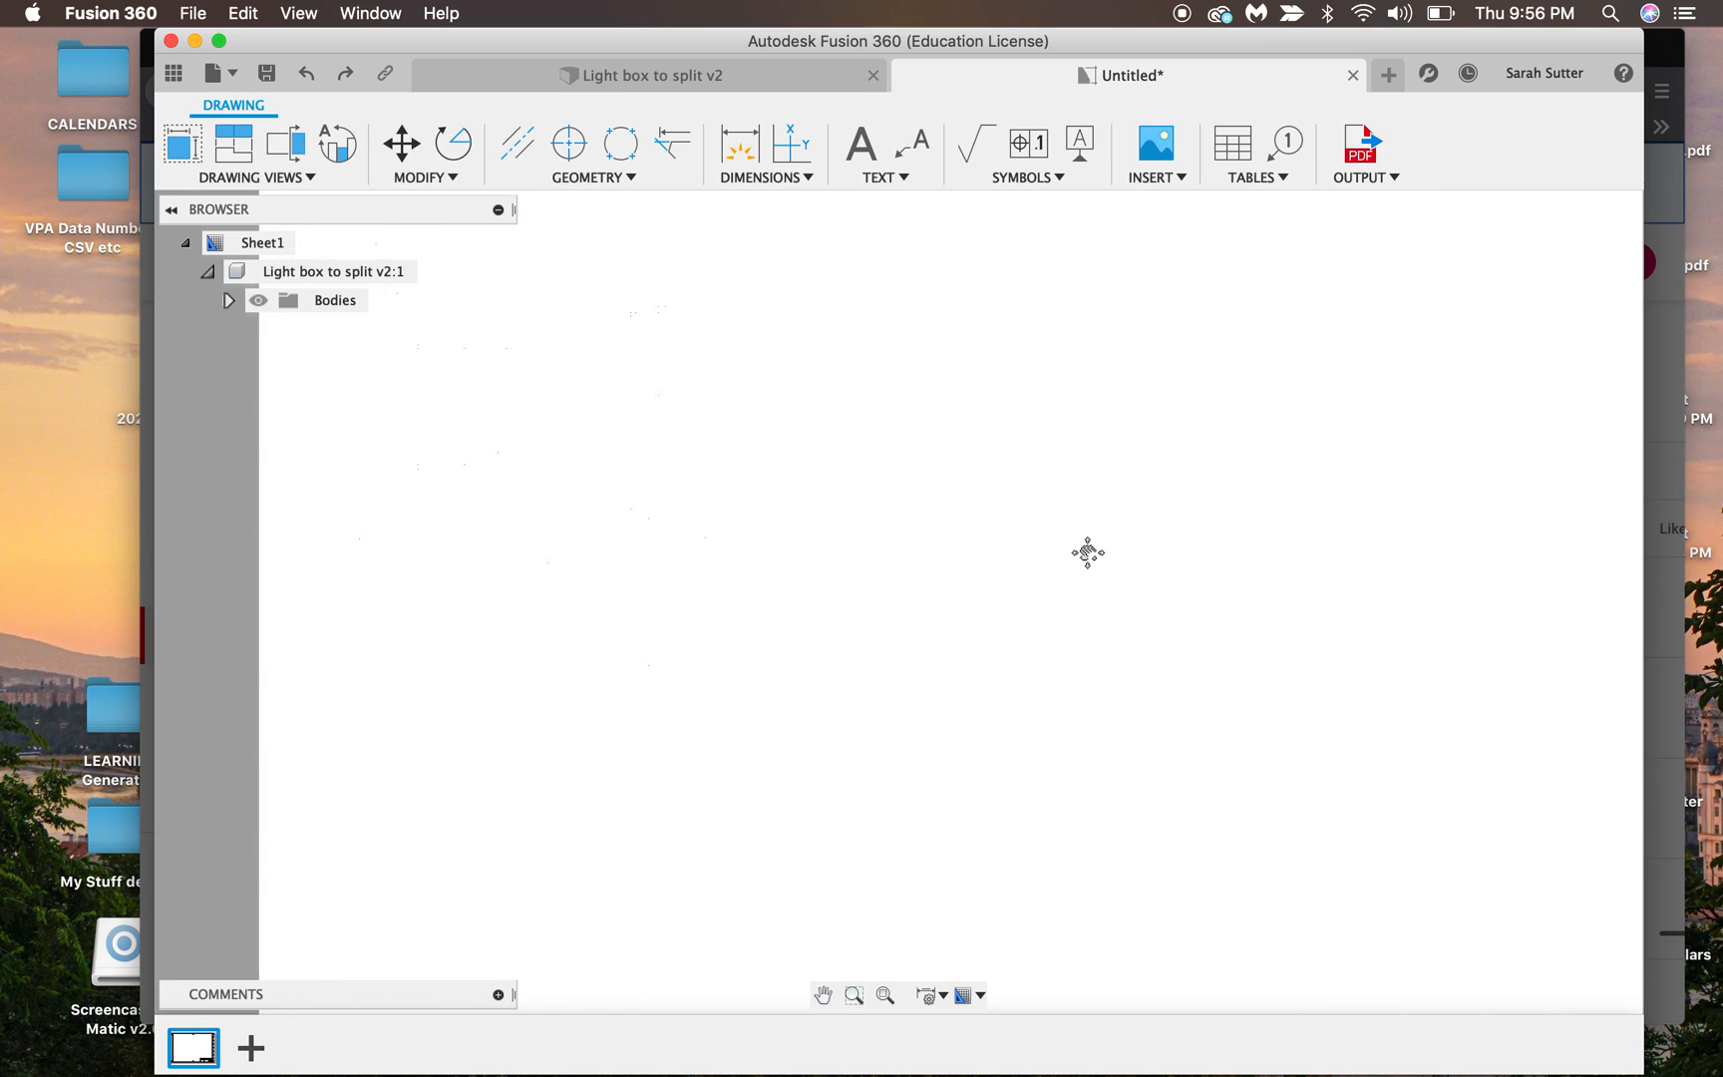
scroll(1097, 550, down, 2)
scroll(1096, 550, down, 2)
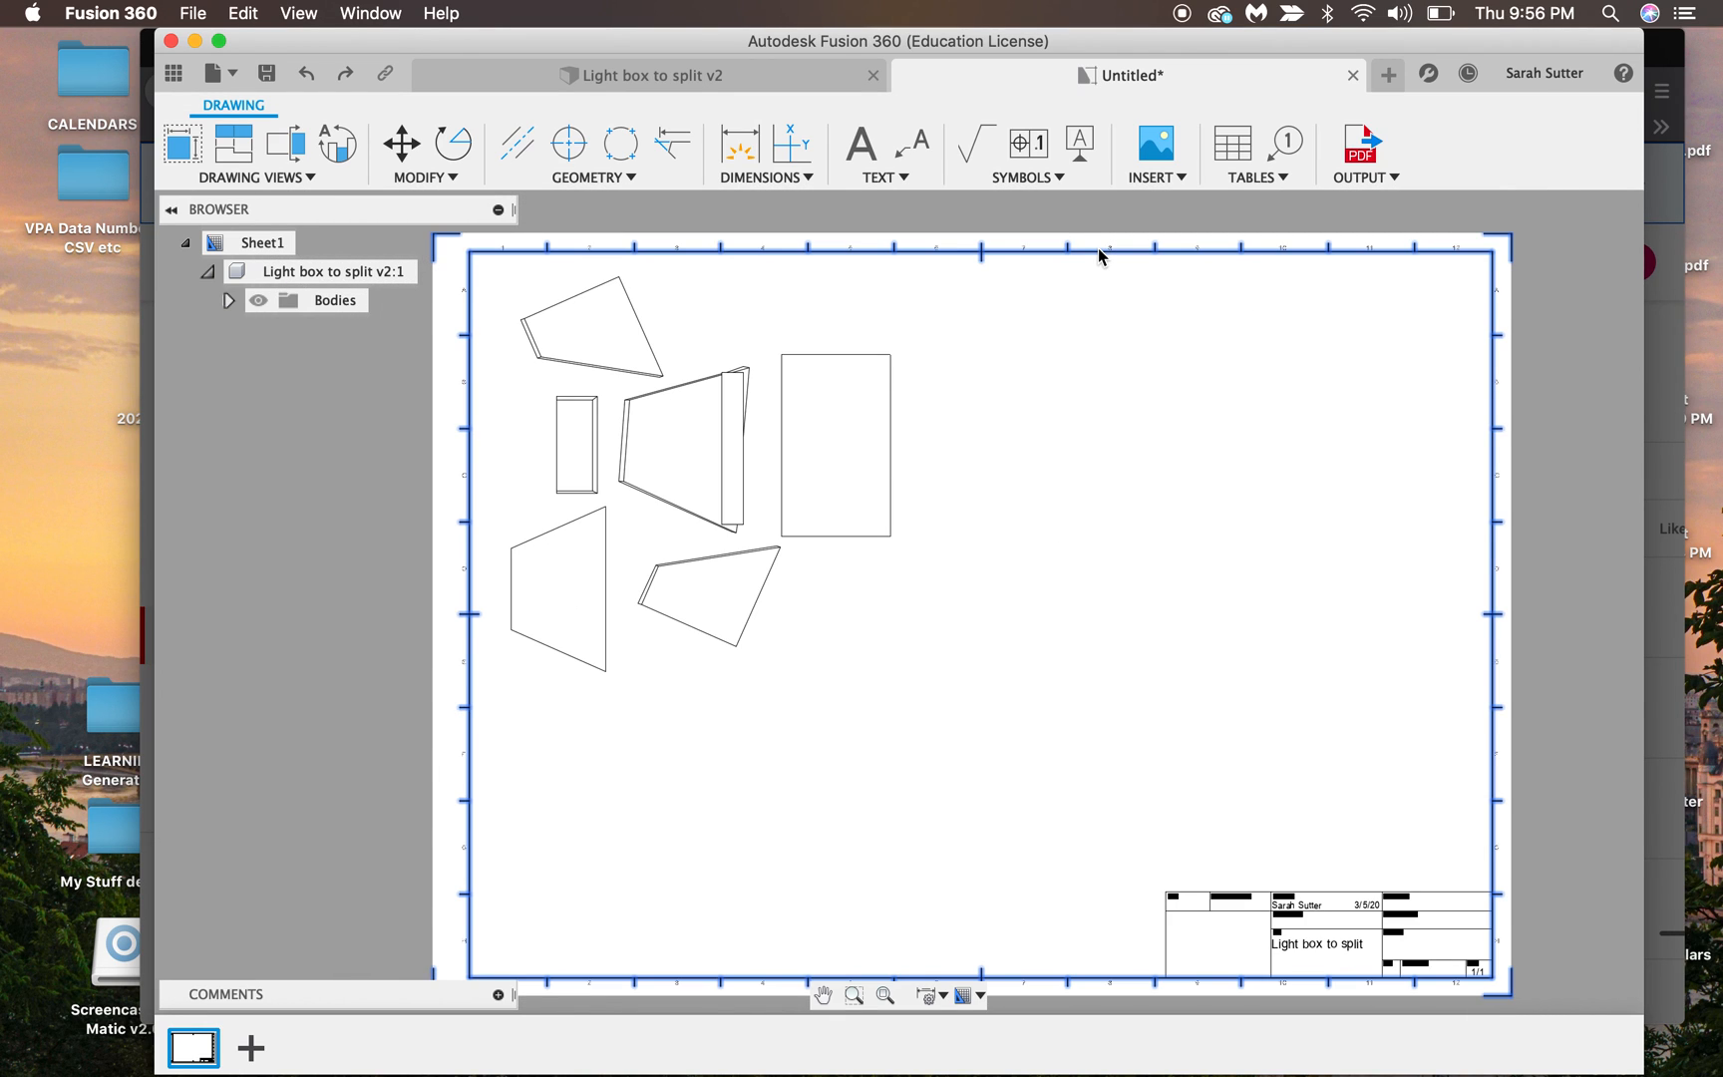
click(1234, 895)
key(Delete)
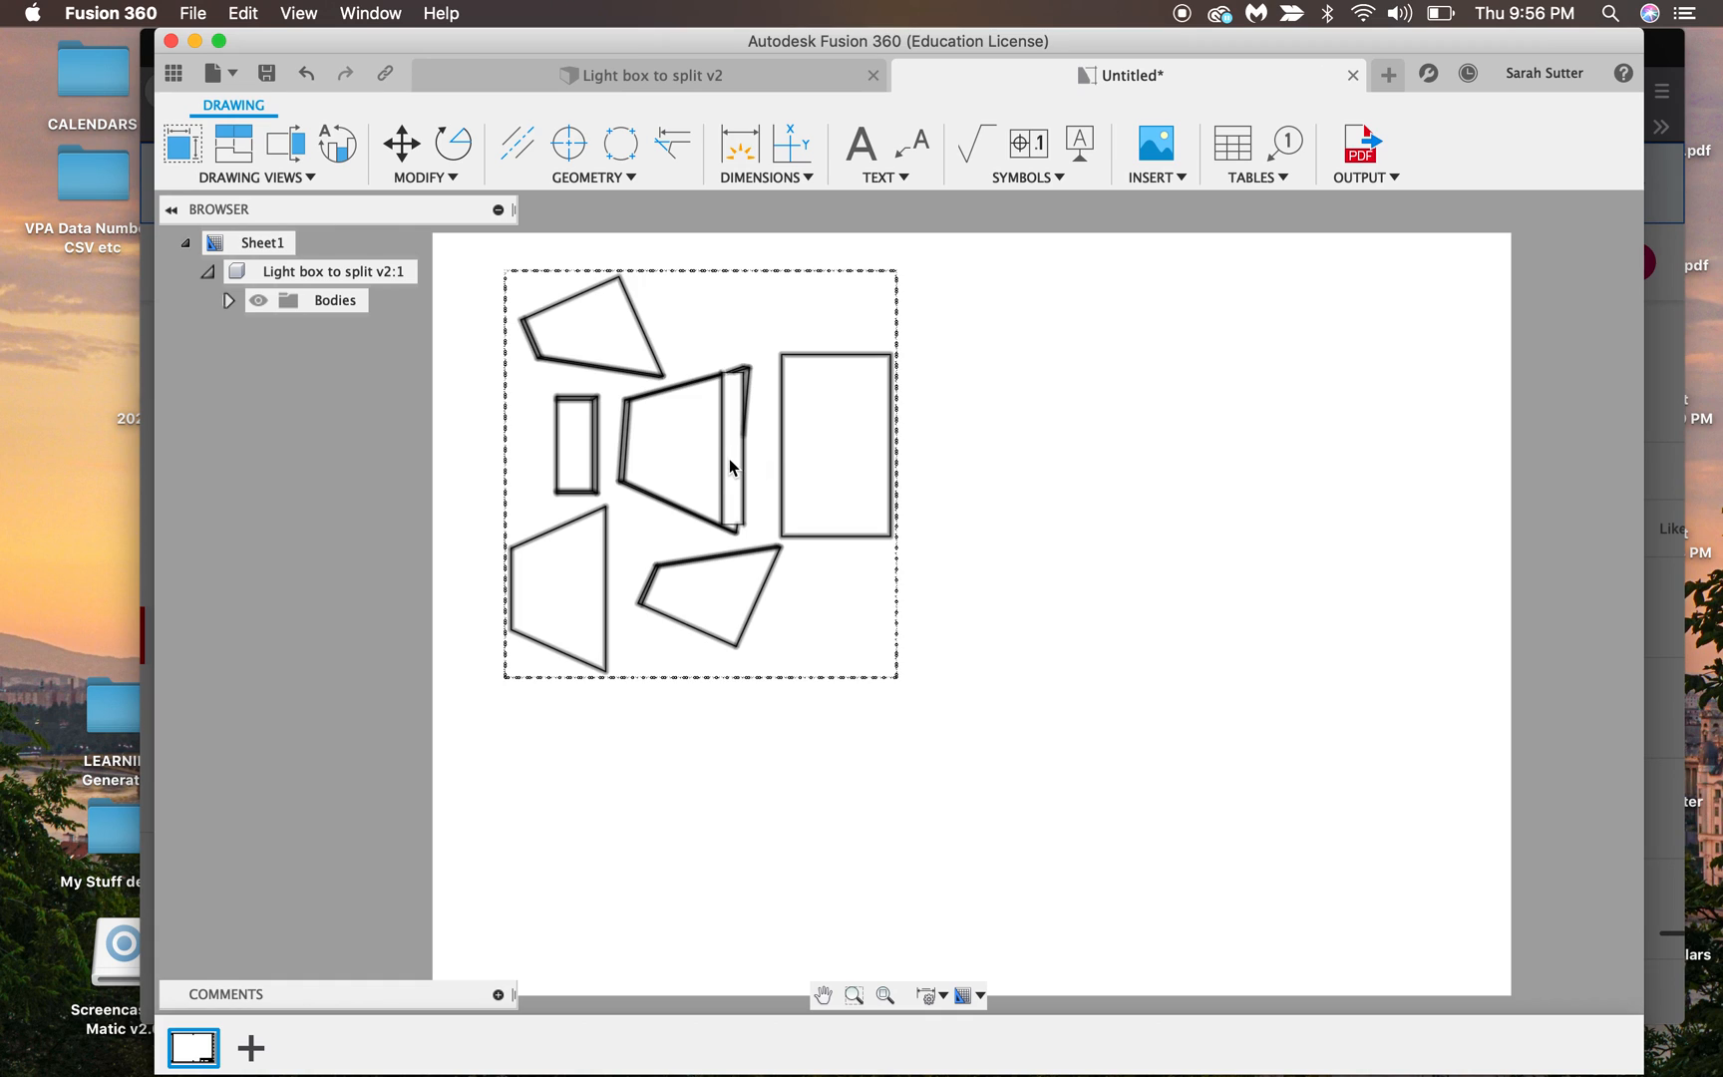
Step: Hide Body6, the extra panel overlapping the central trapezoid, in the drawing view
click(226, 301)
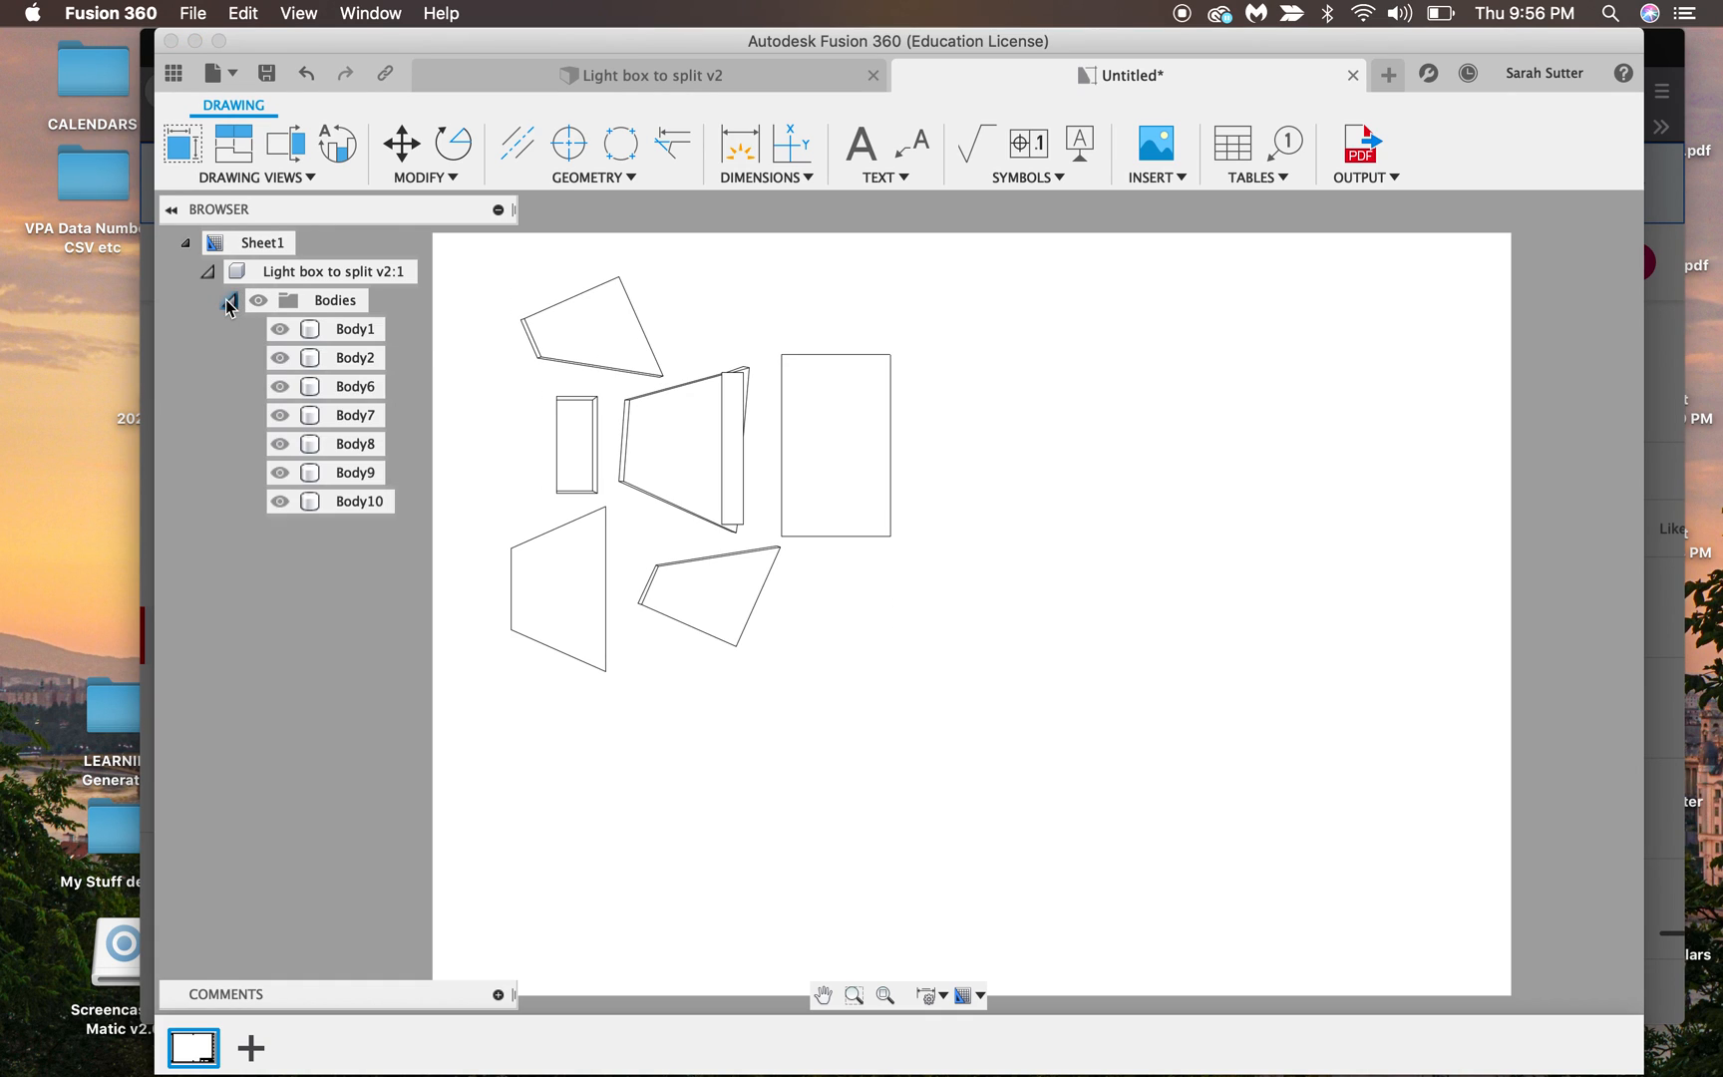
click(353, 471)
click(352, 453)
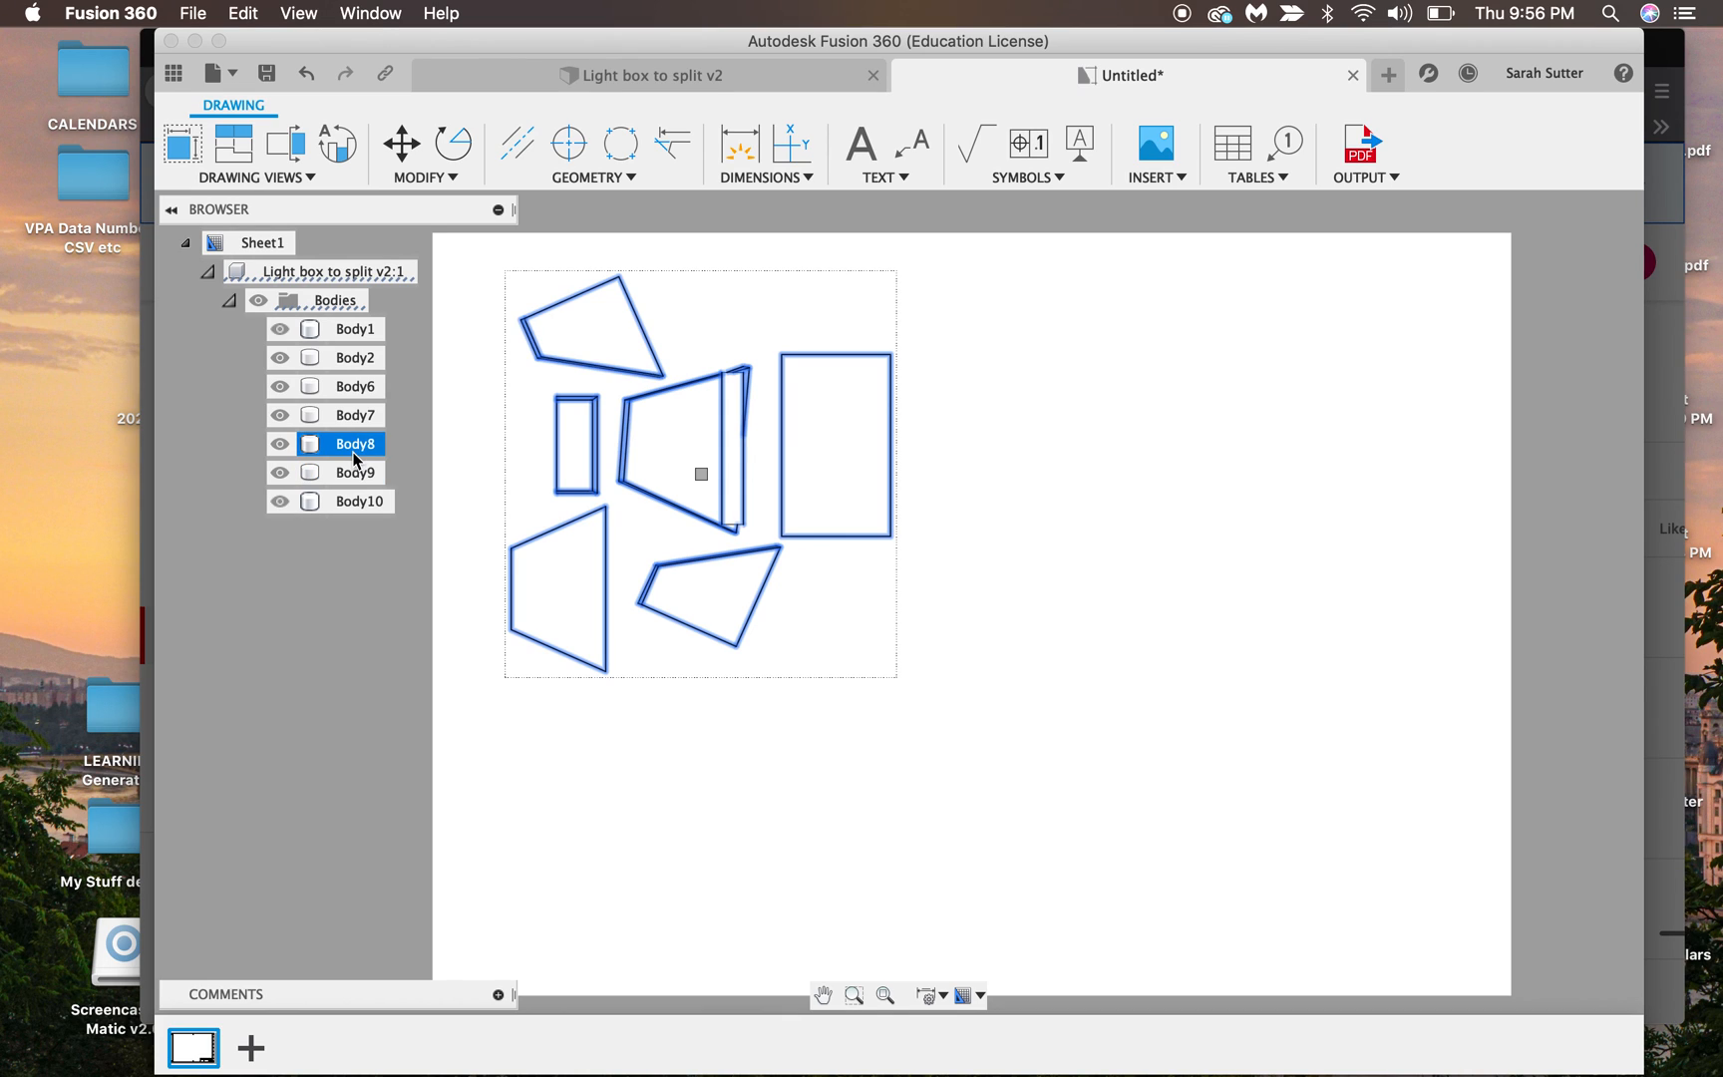
click(279, 472)
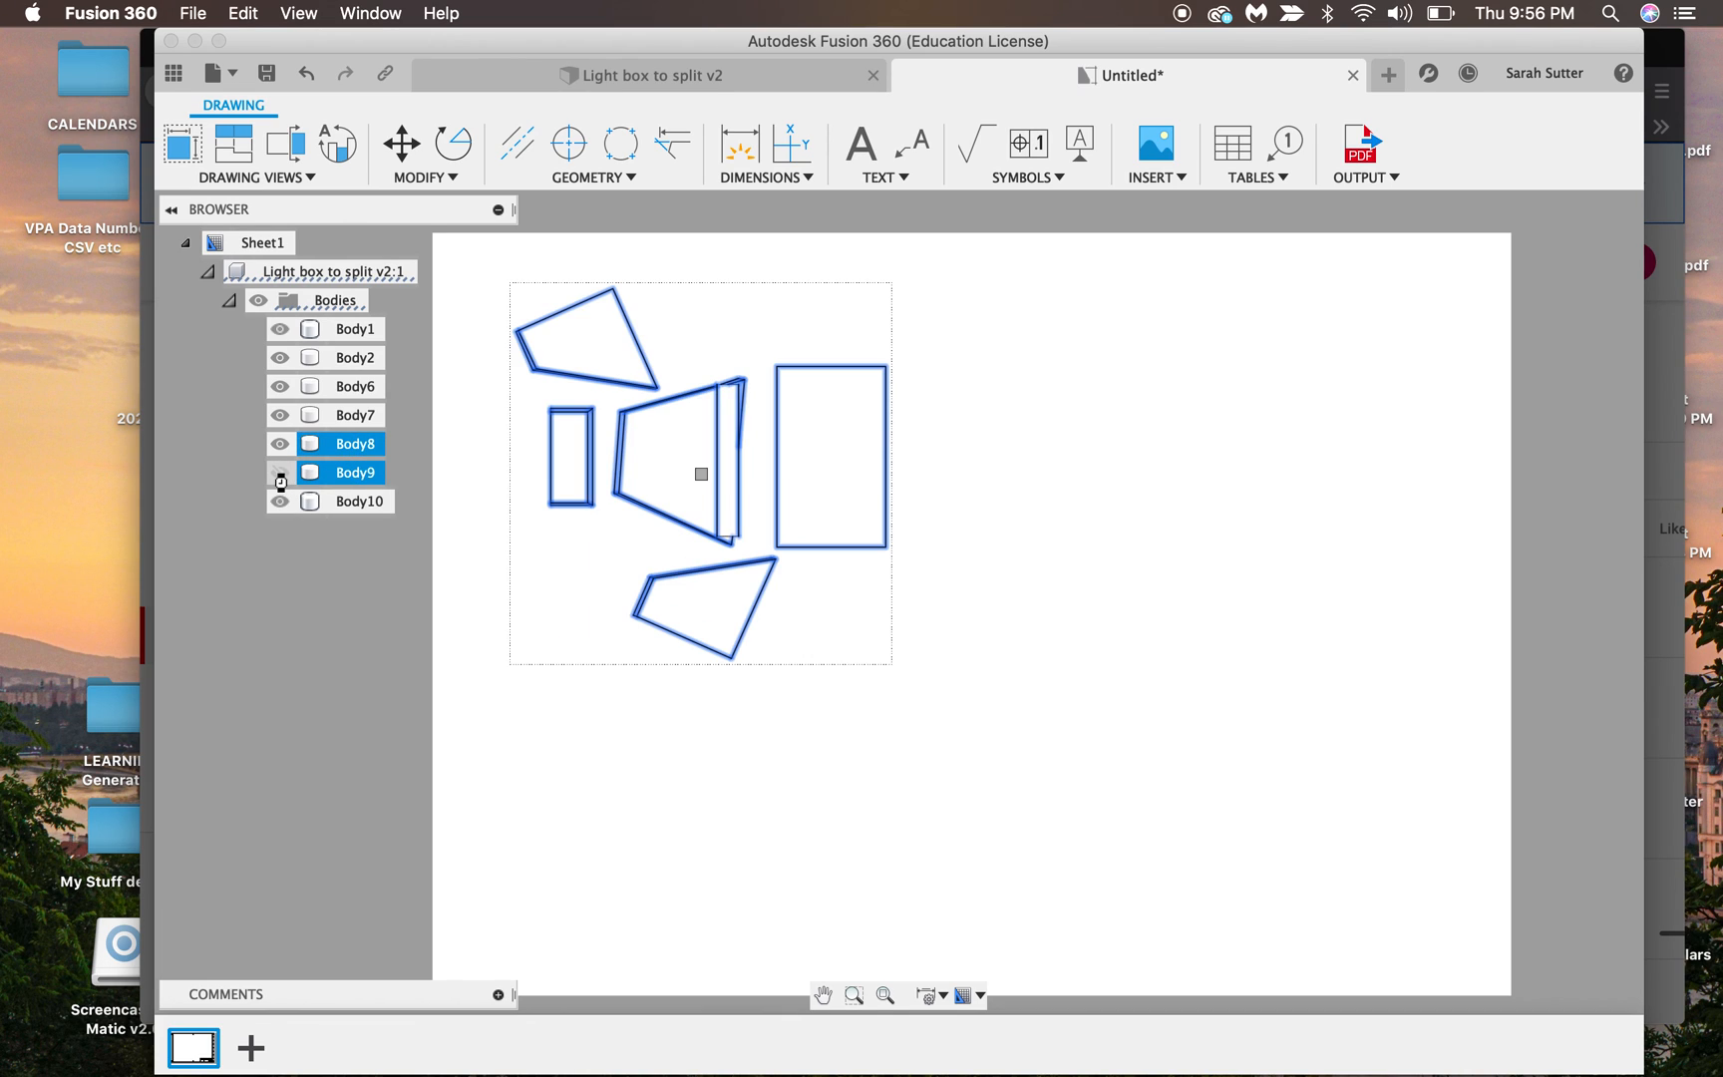
click(279, 388)
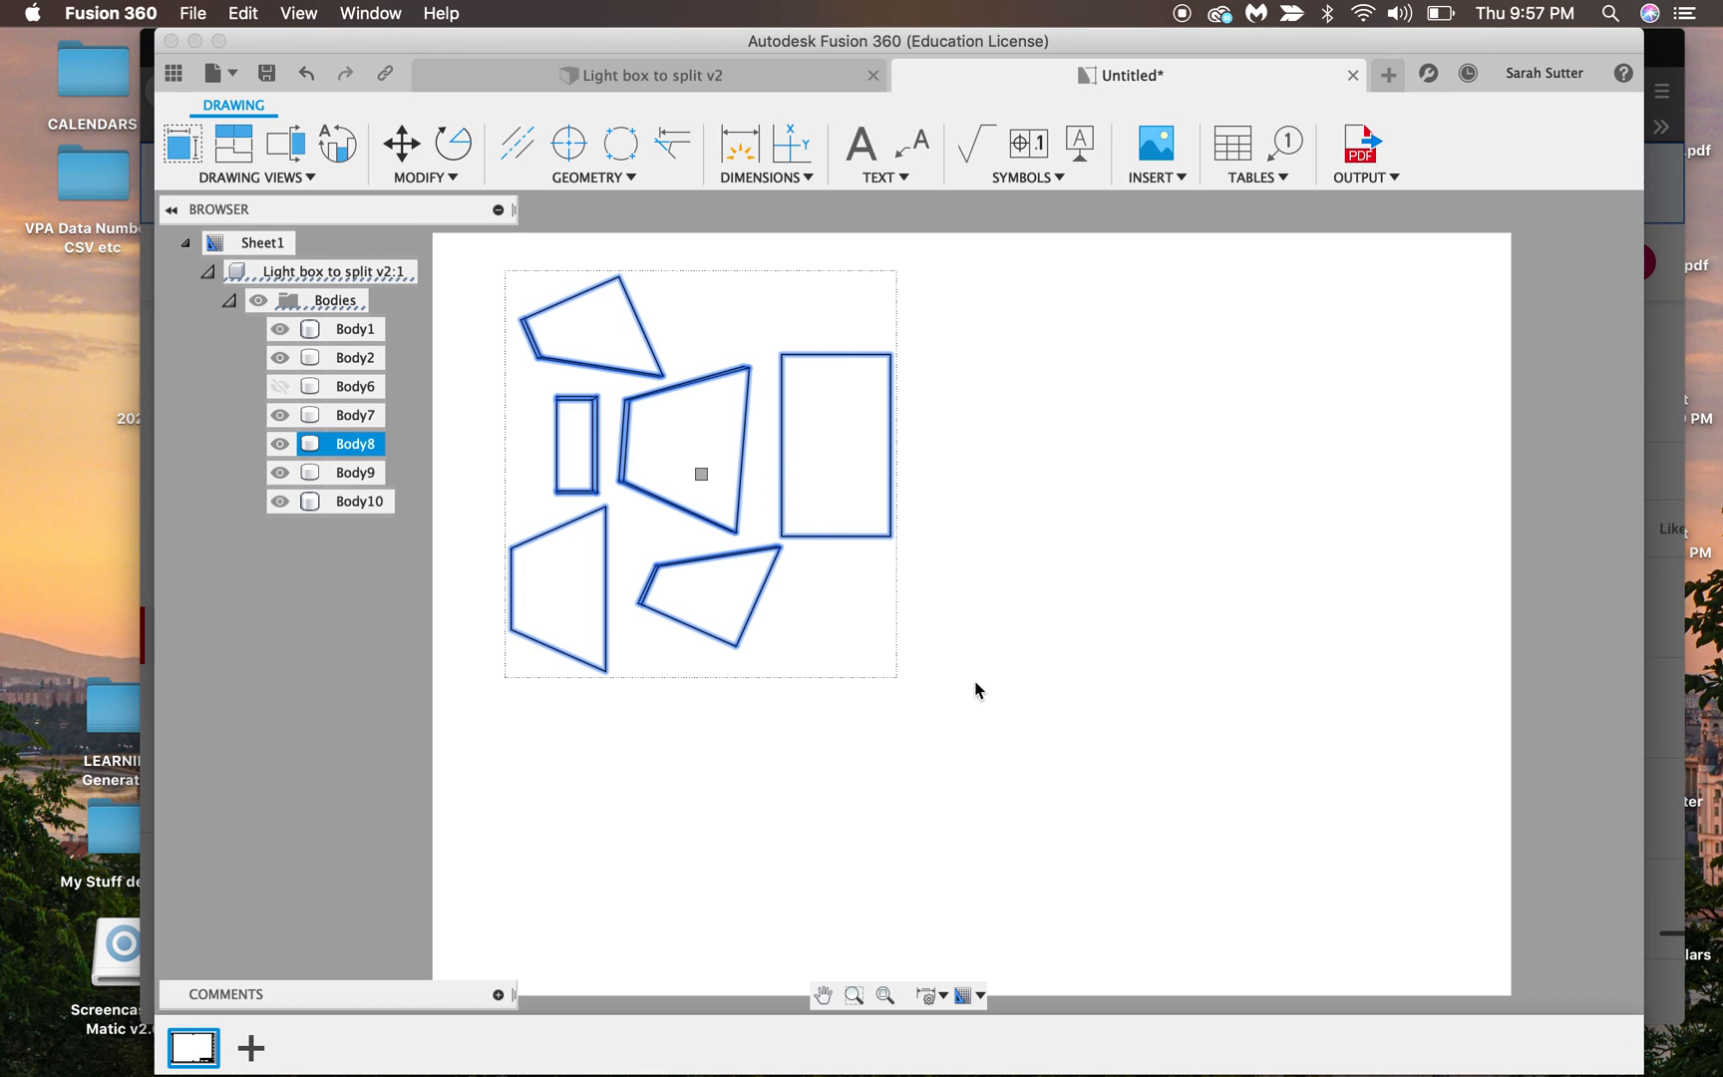
Step: Export the cleaned-up drawing as a PDF named Lighting box 1a on the Desktop
scroll(1046, 650, up, 3)
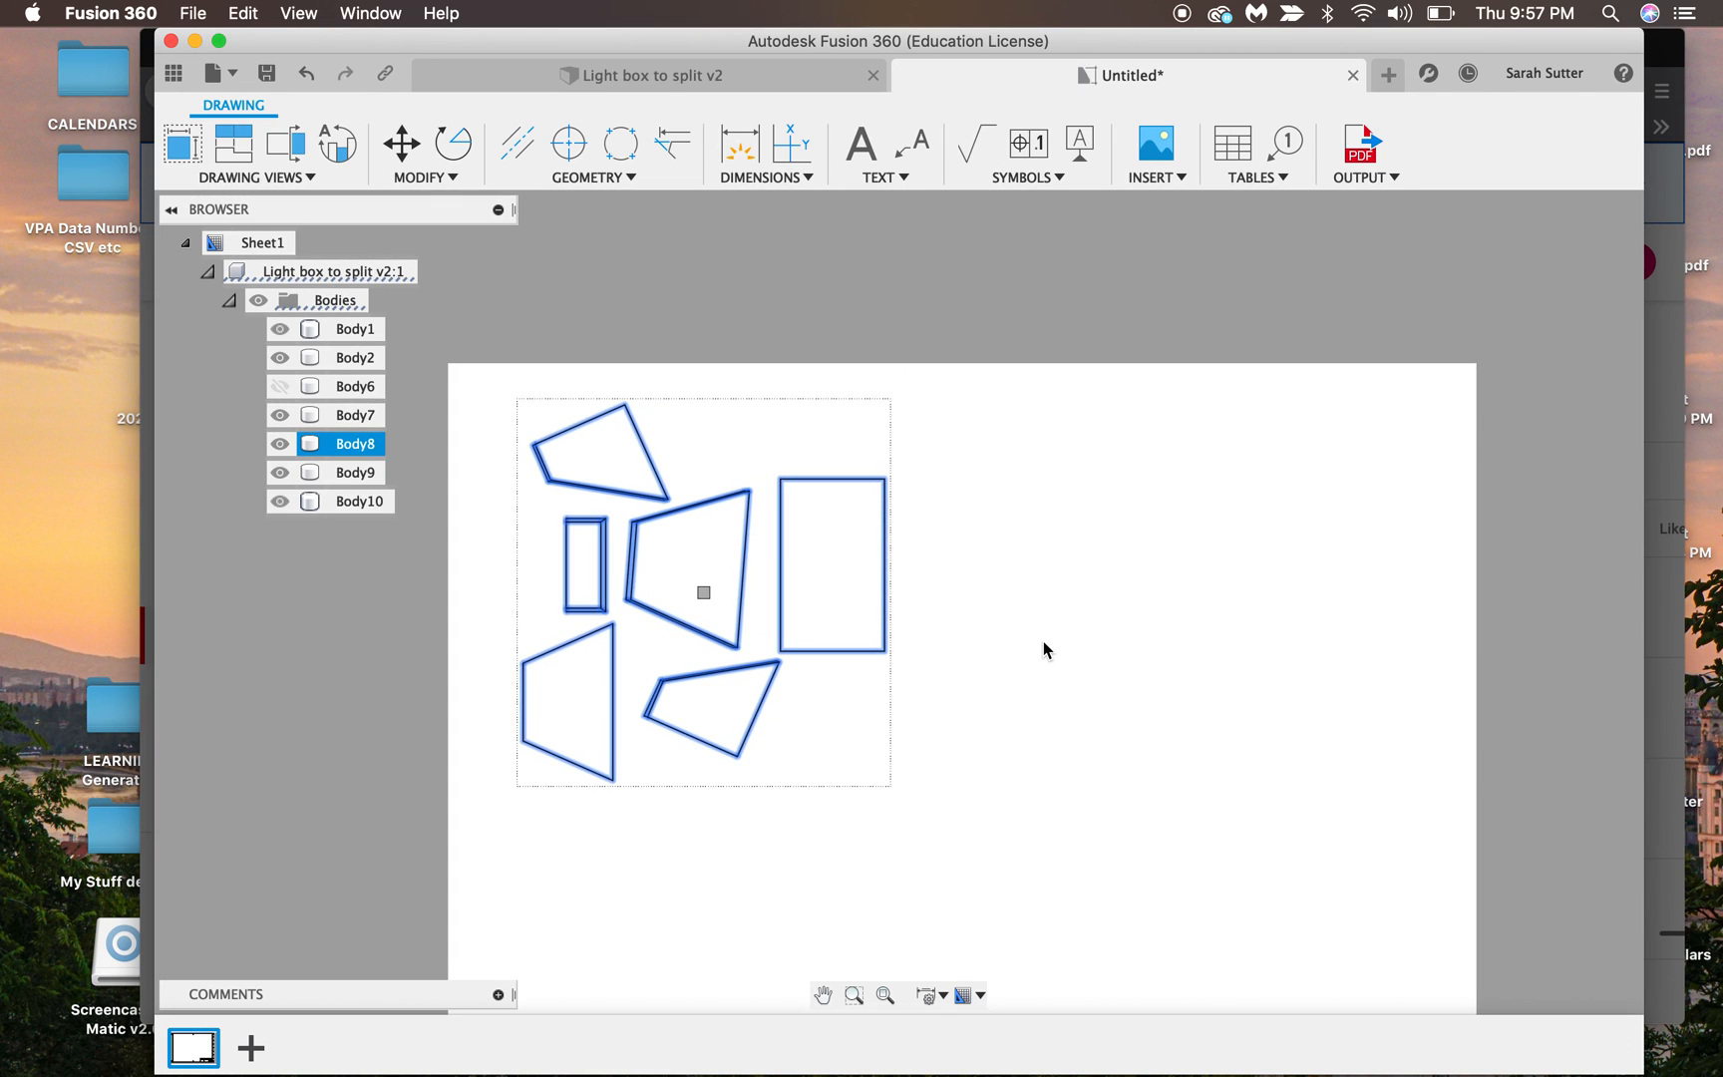
click(1365, 177)
click(1360, 206)
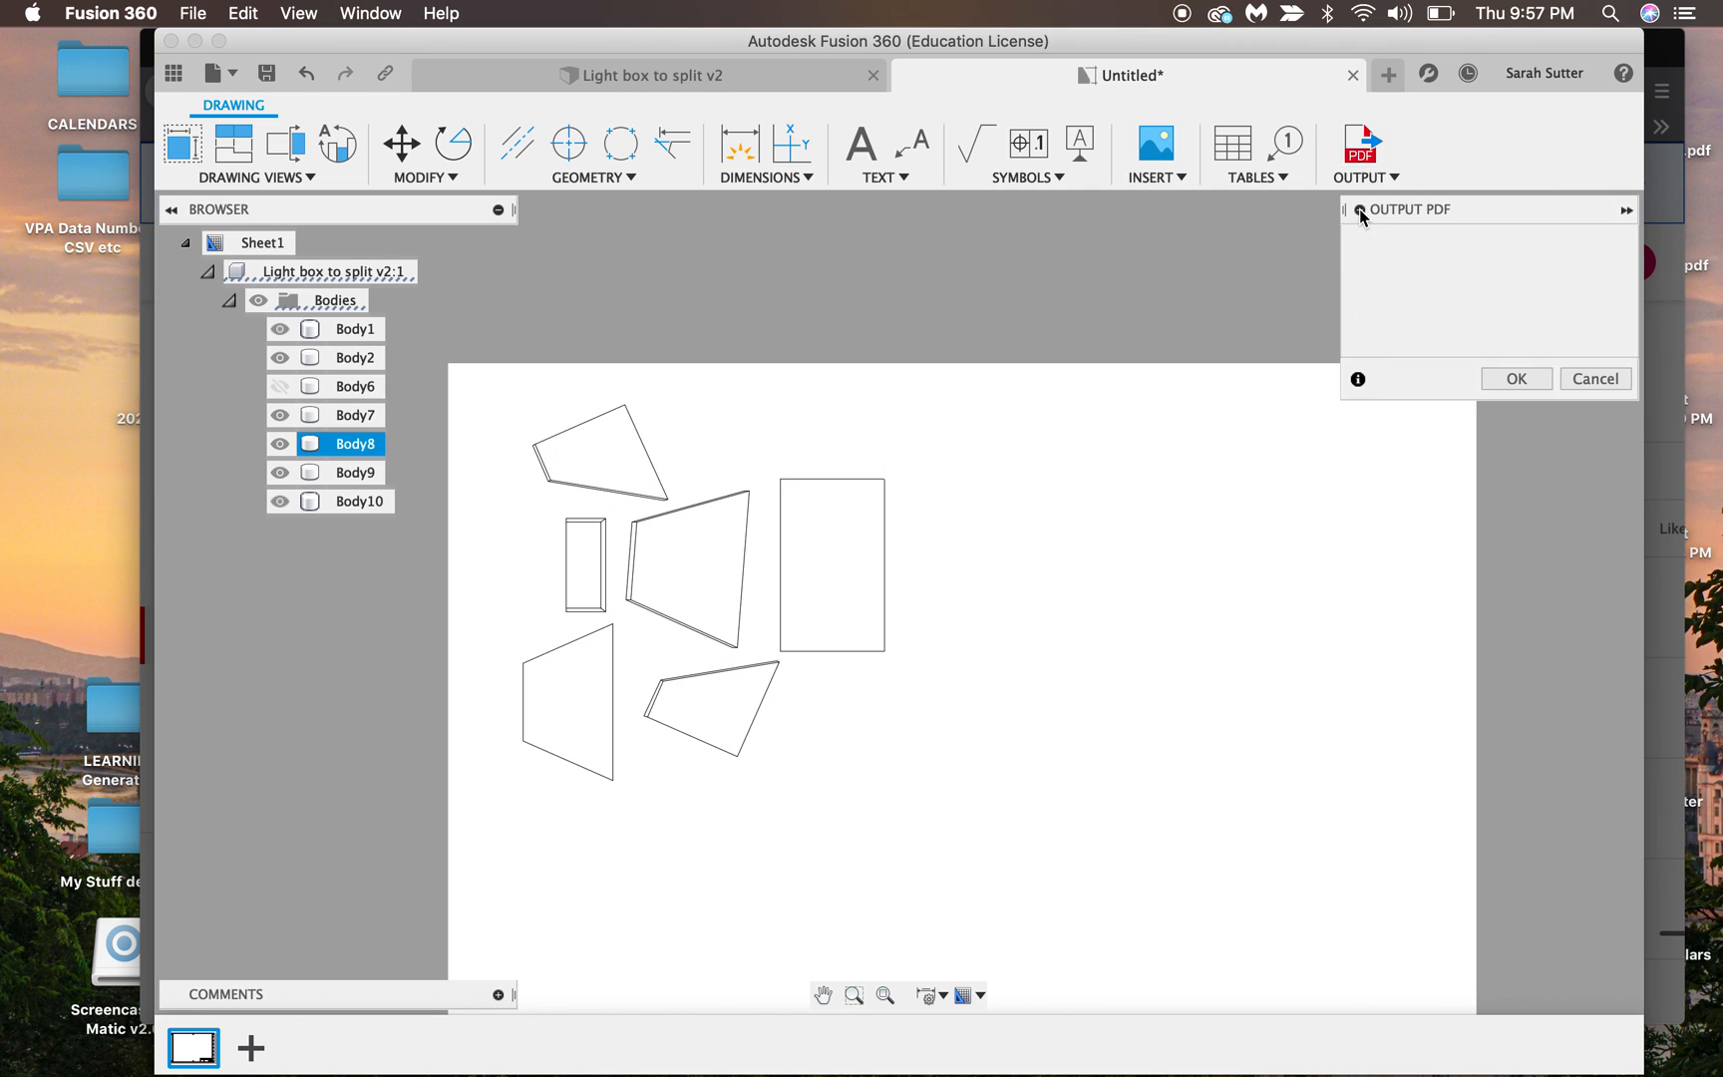
click(1515, 379)
text(L)
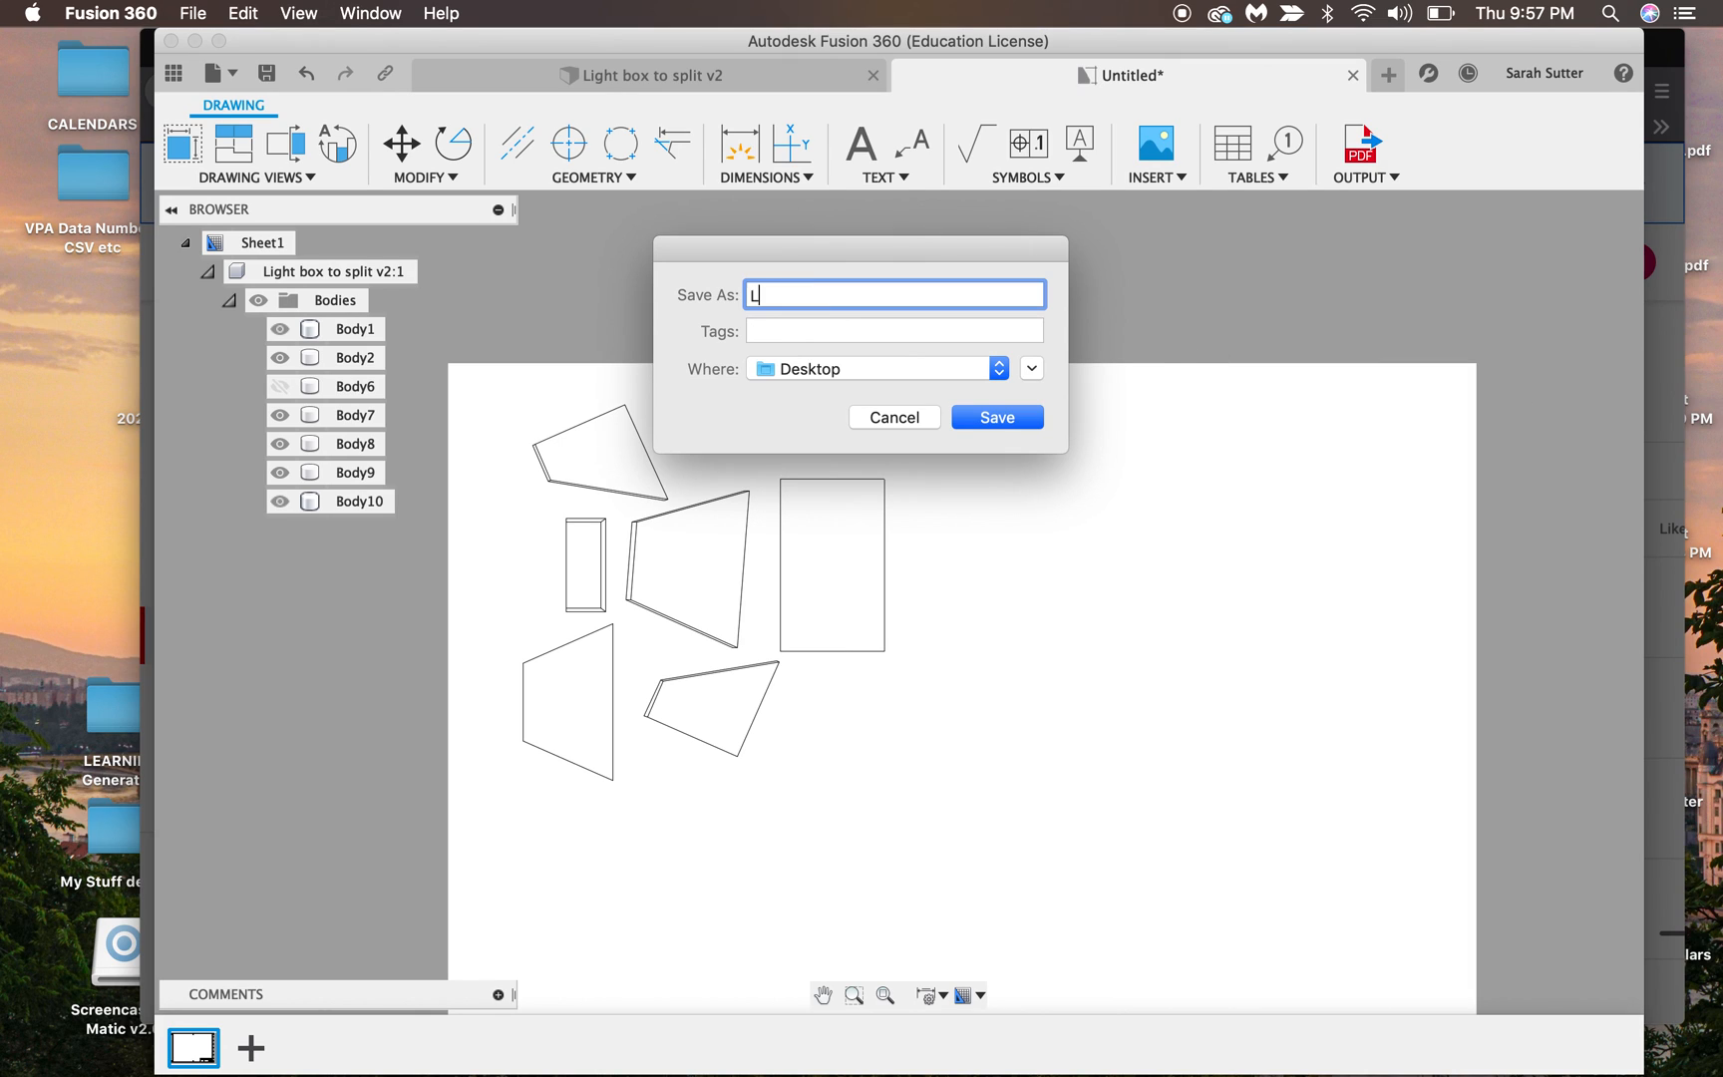
text(ighting box 1a)
key(Return)
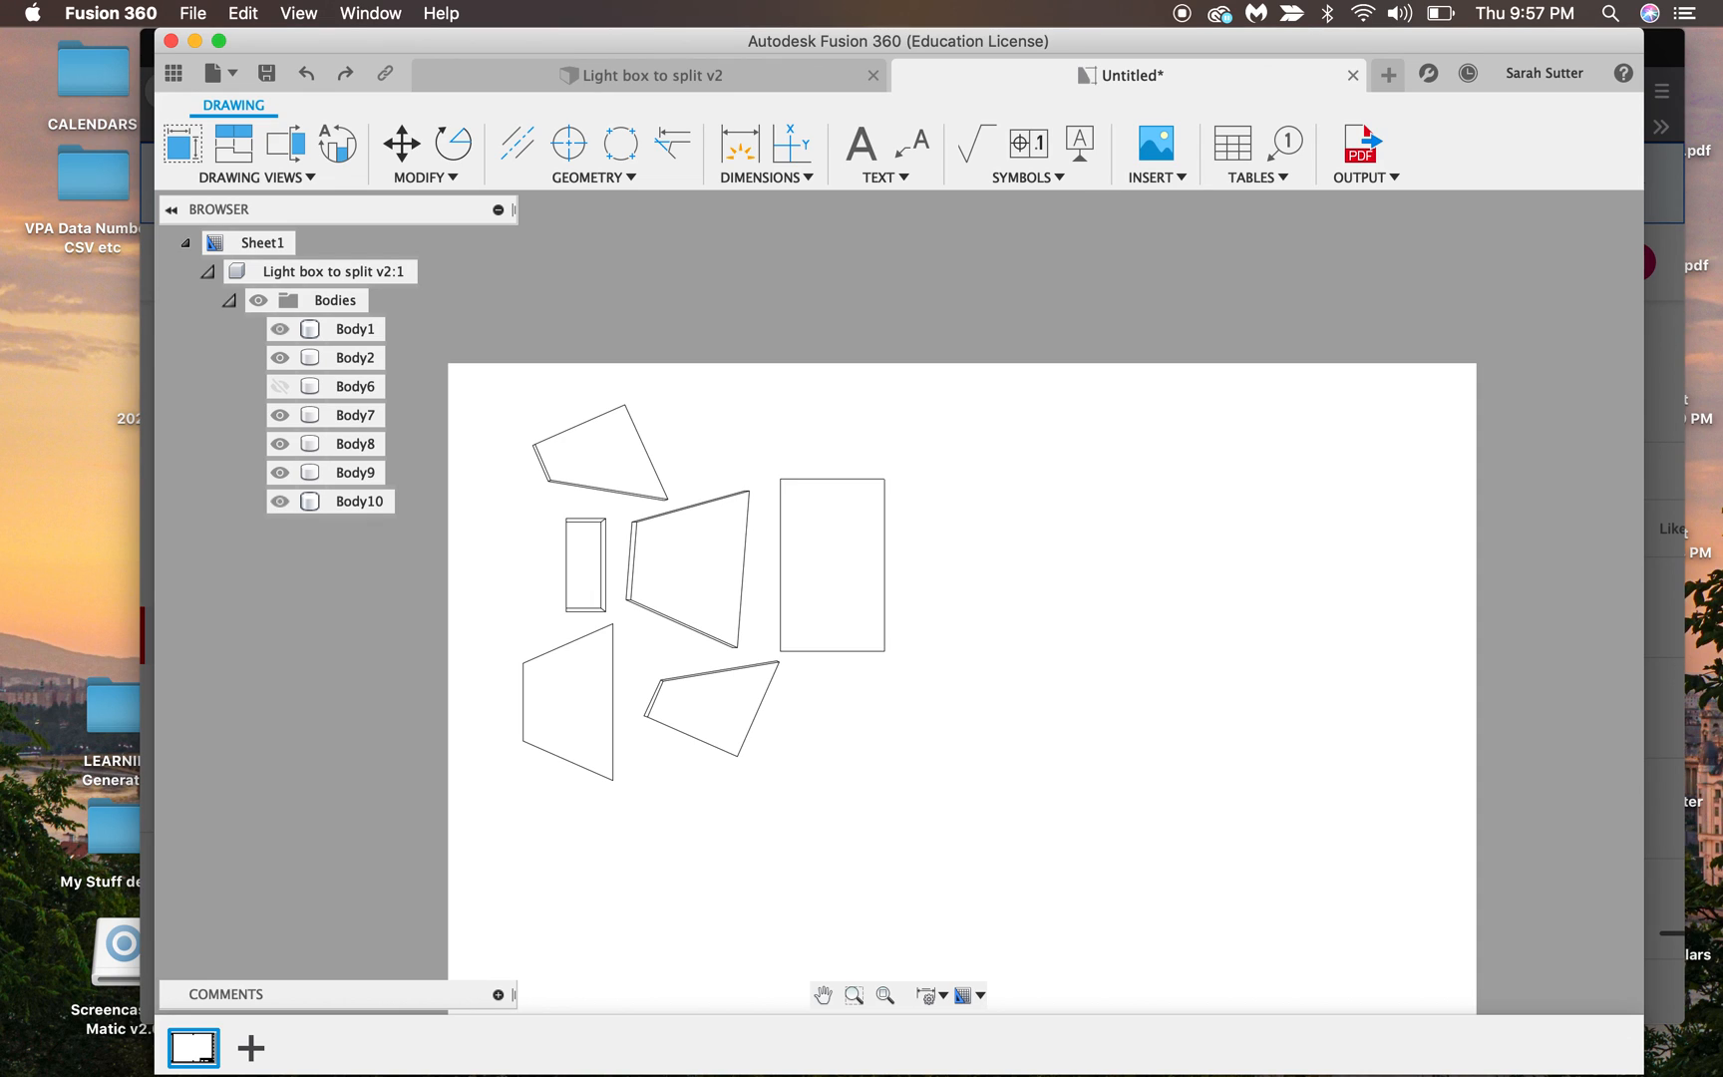
click(888, 634)
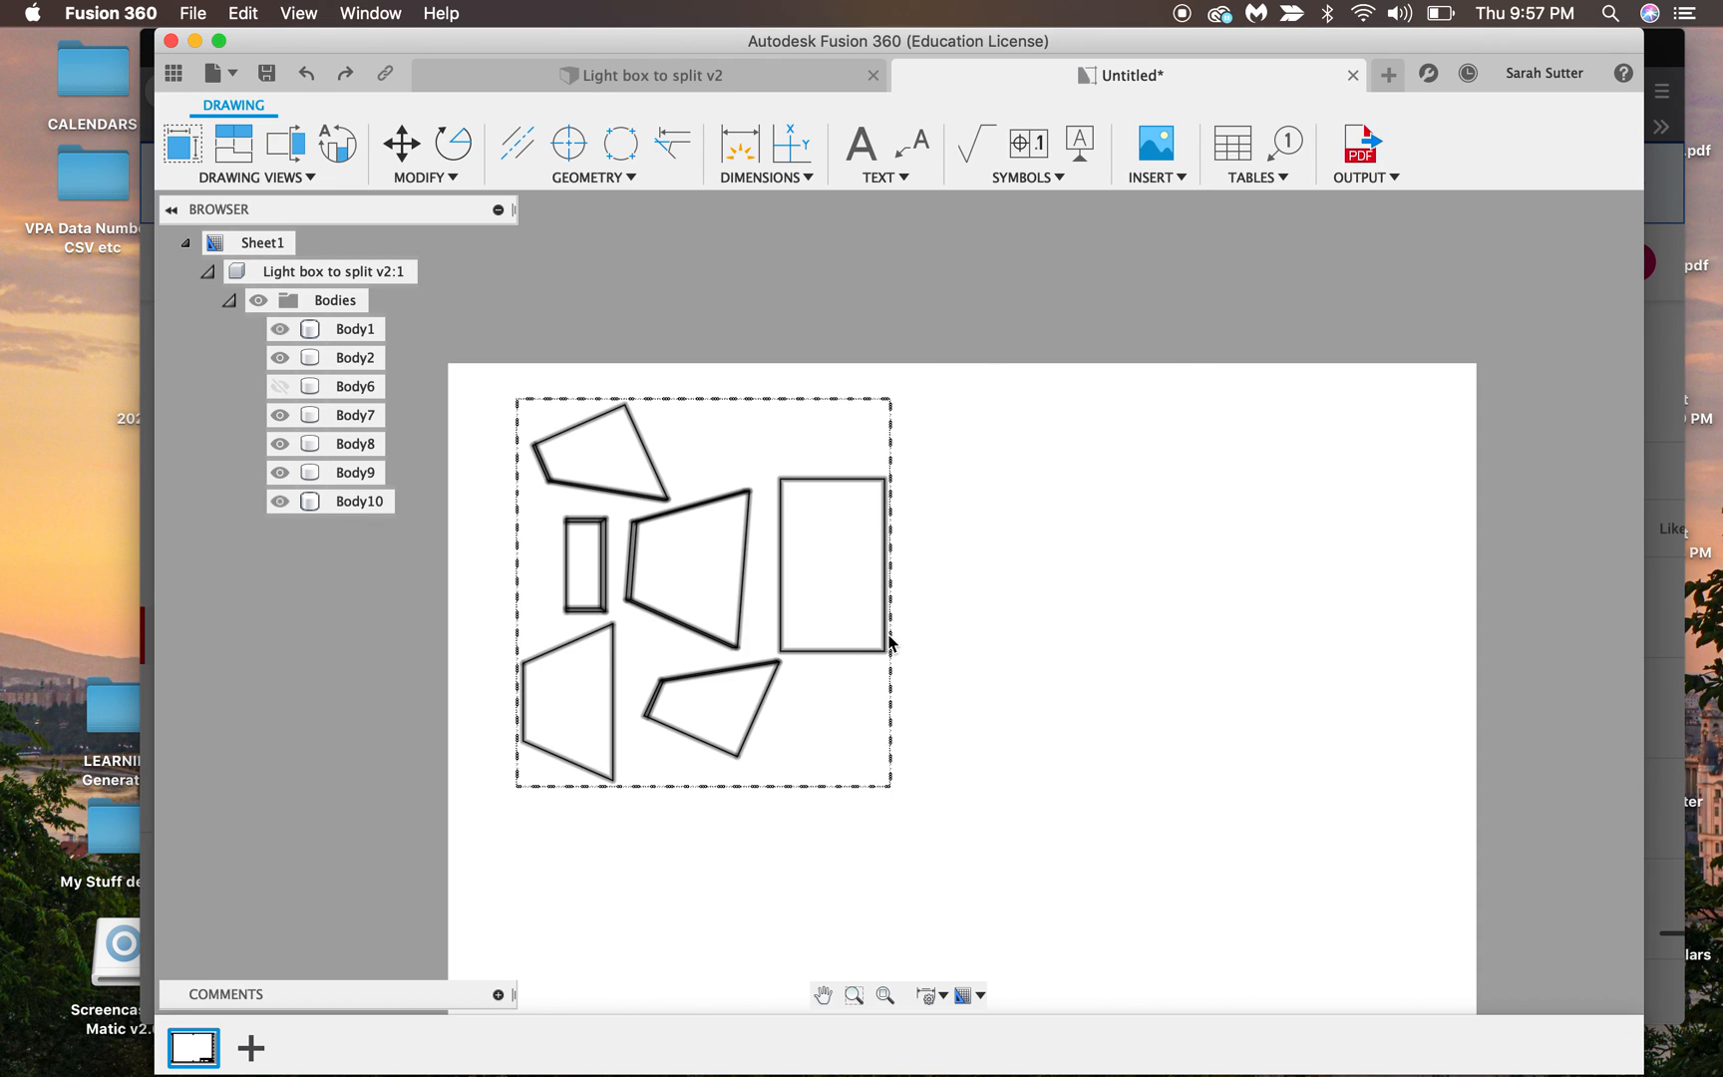
click(925, 698)
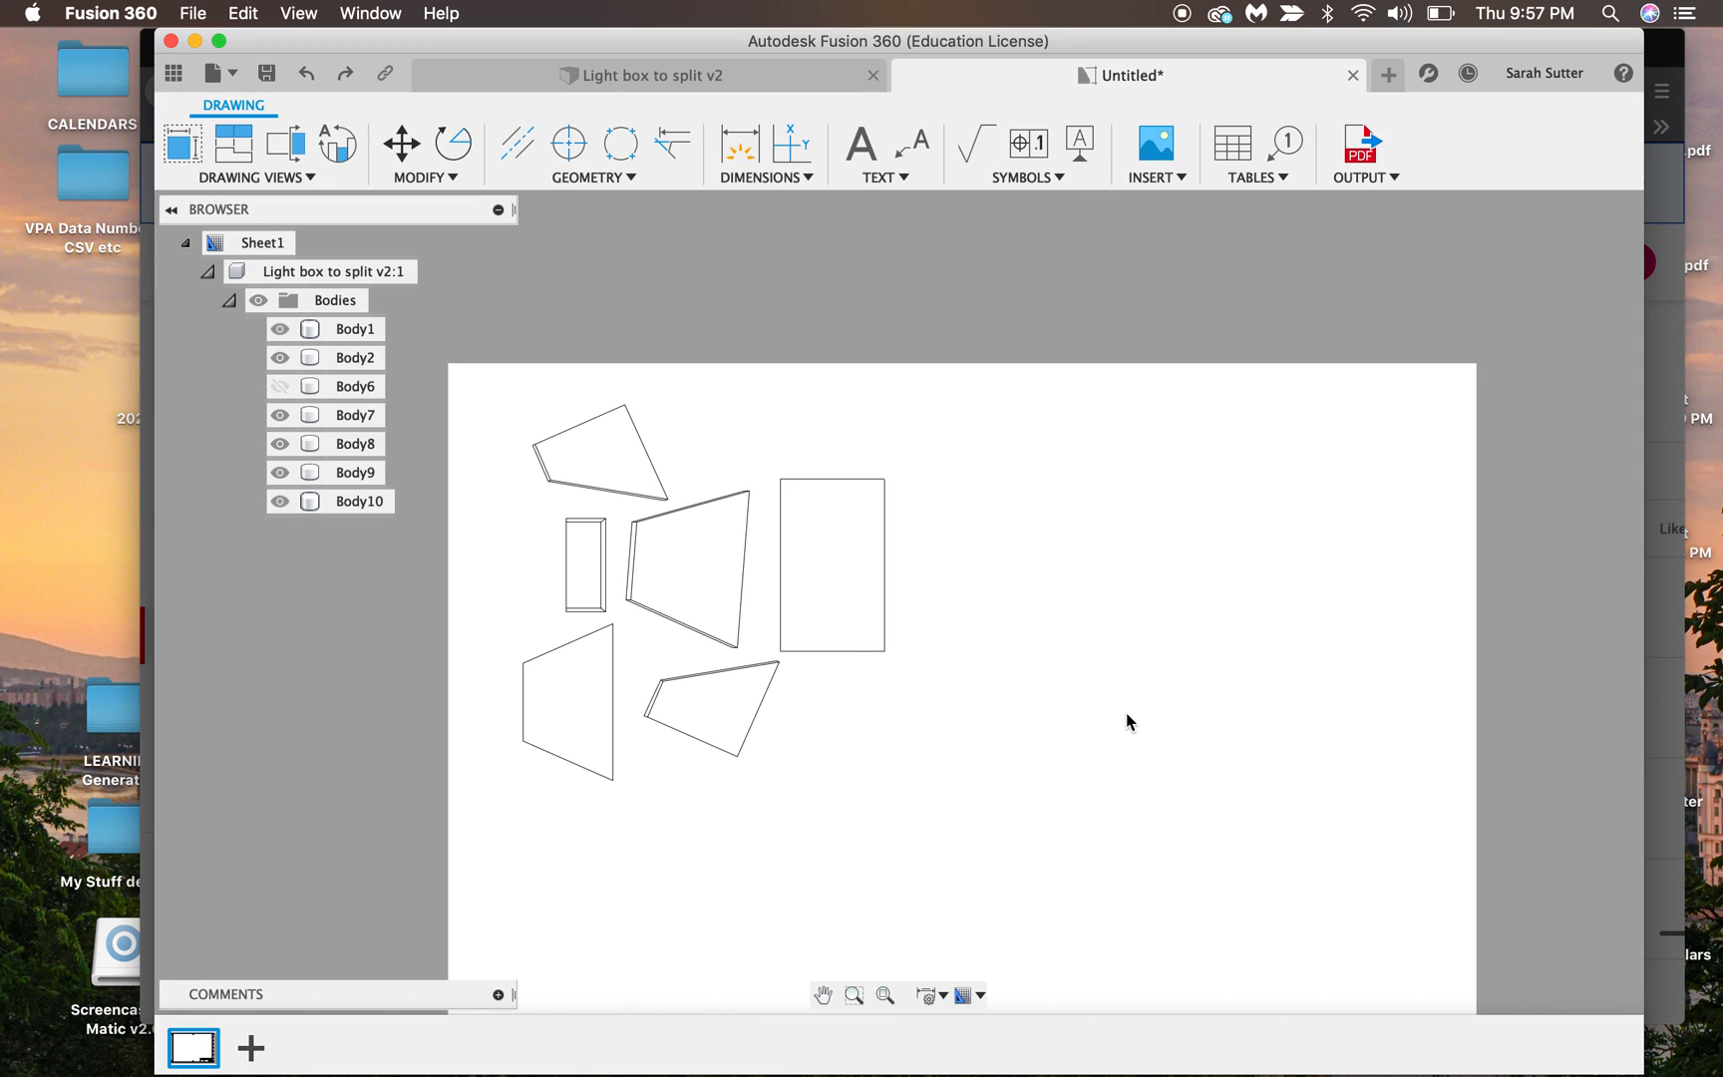
scroll(1111, 742, down, 3)
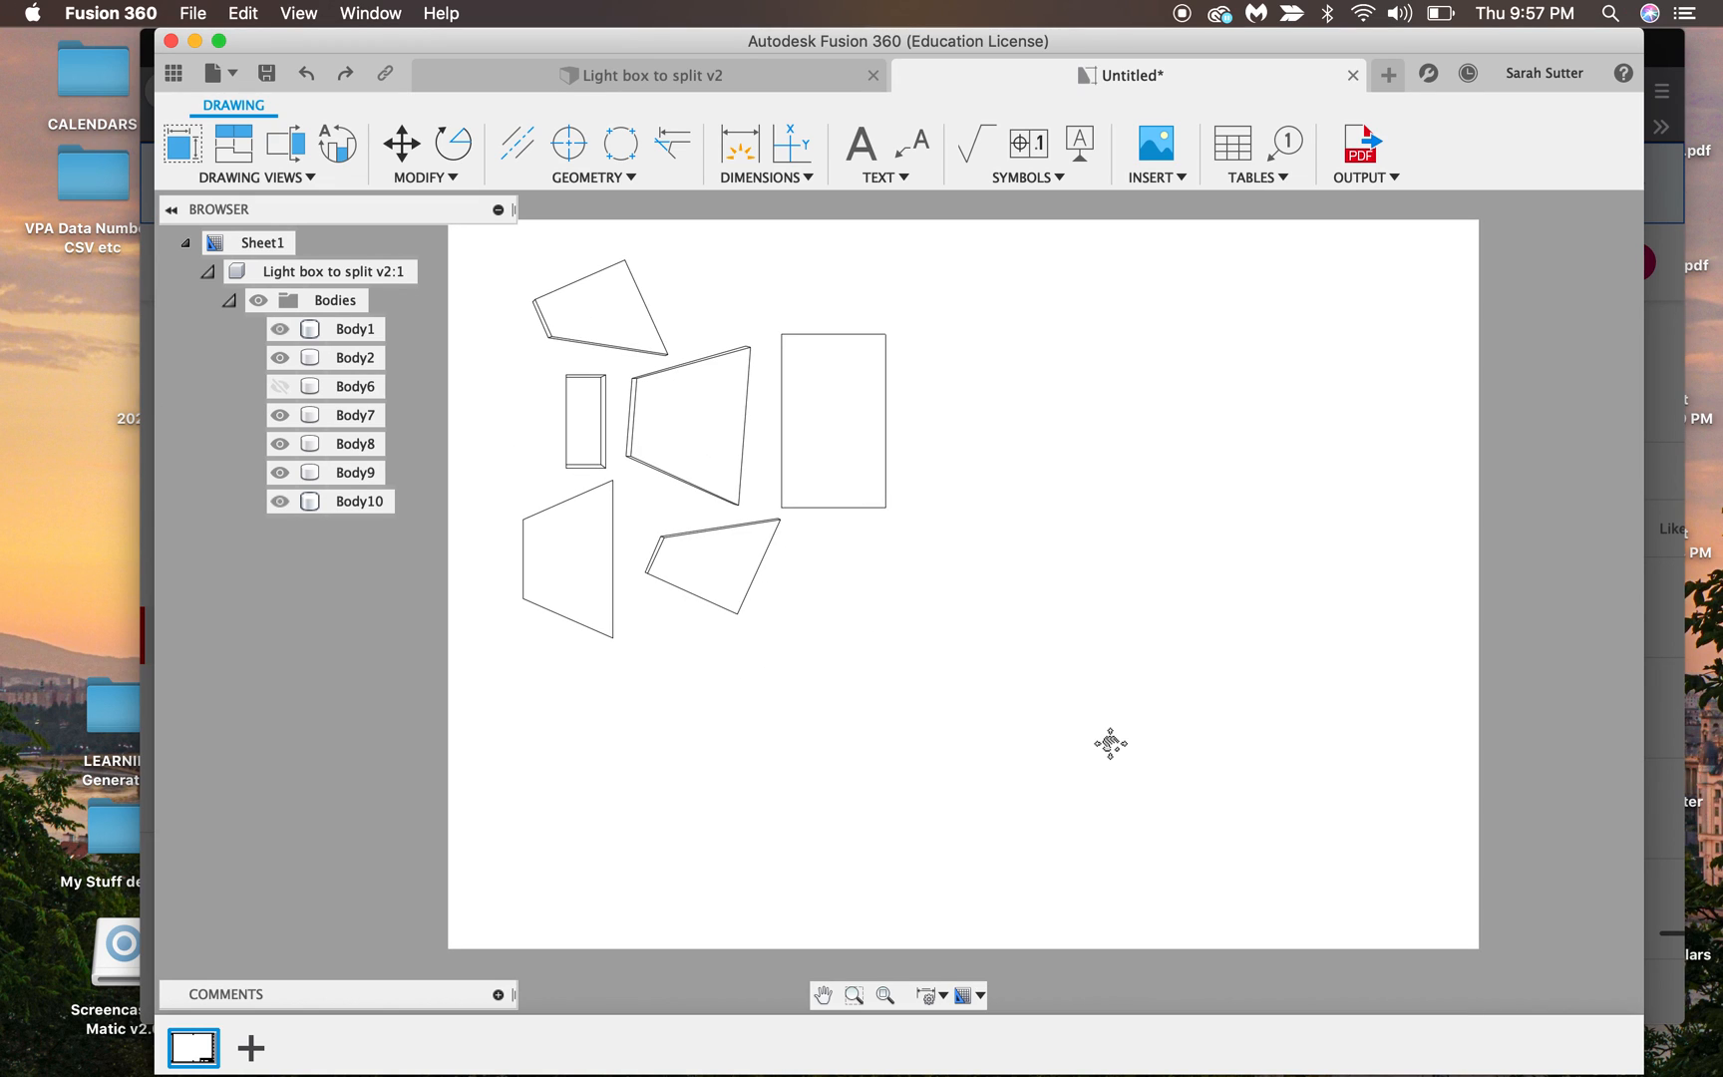
scroll(1110, 742, down, 2)
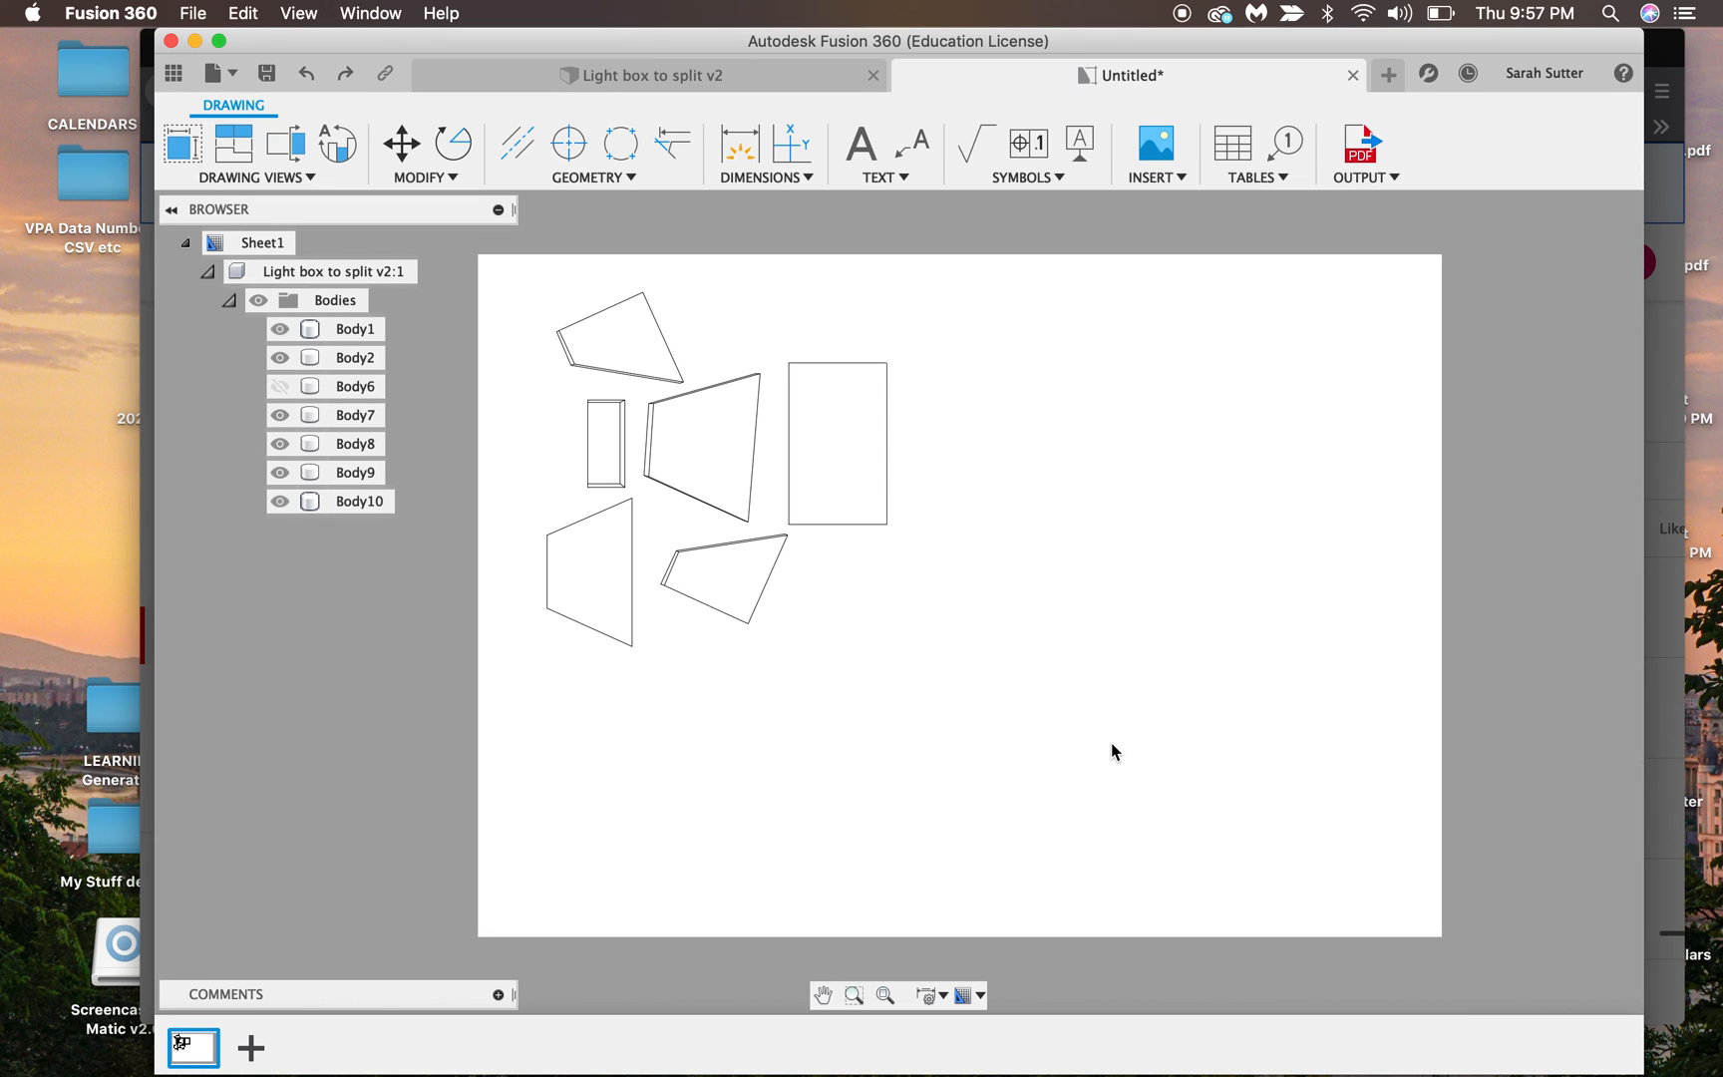
scroll(1017, 628, down, 1)
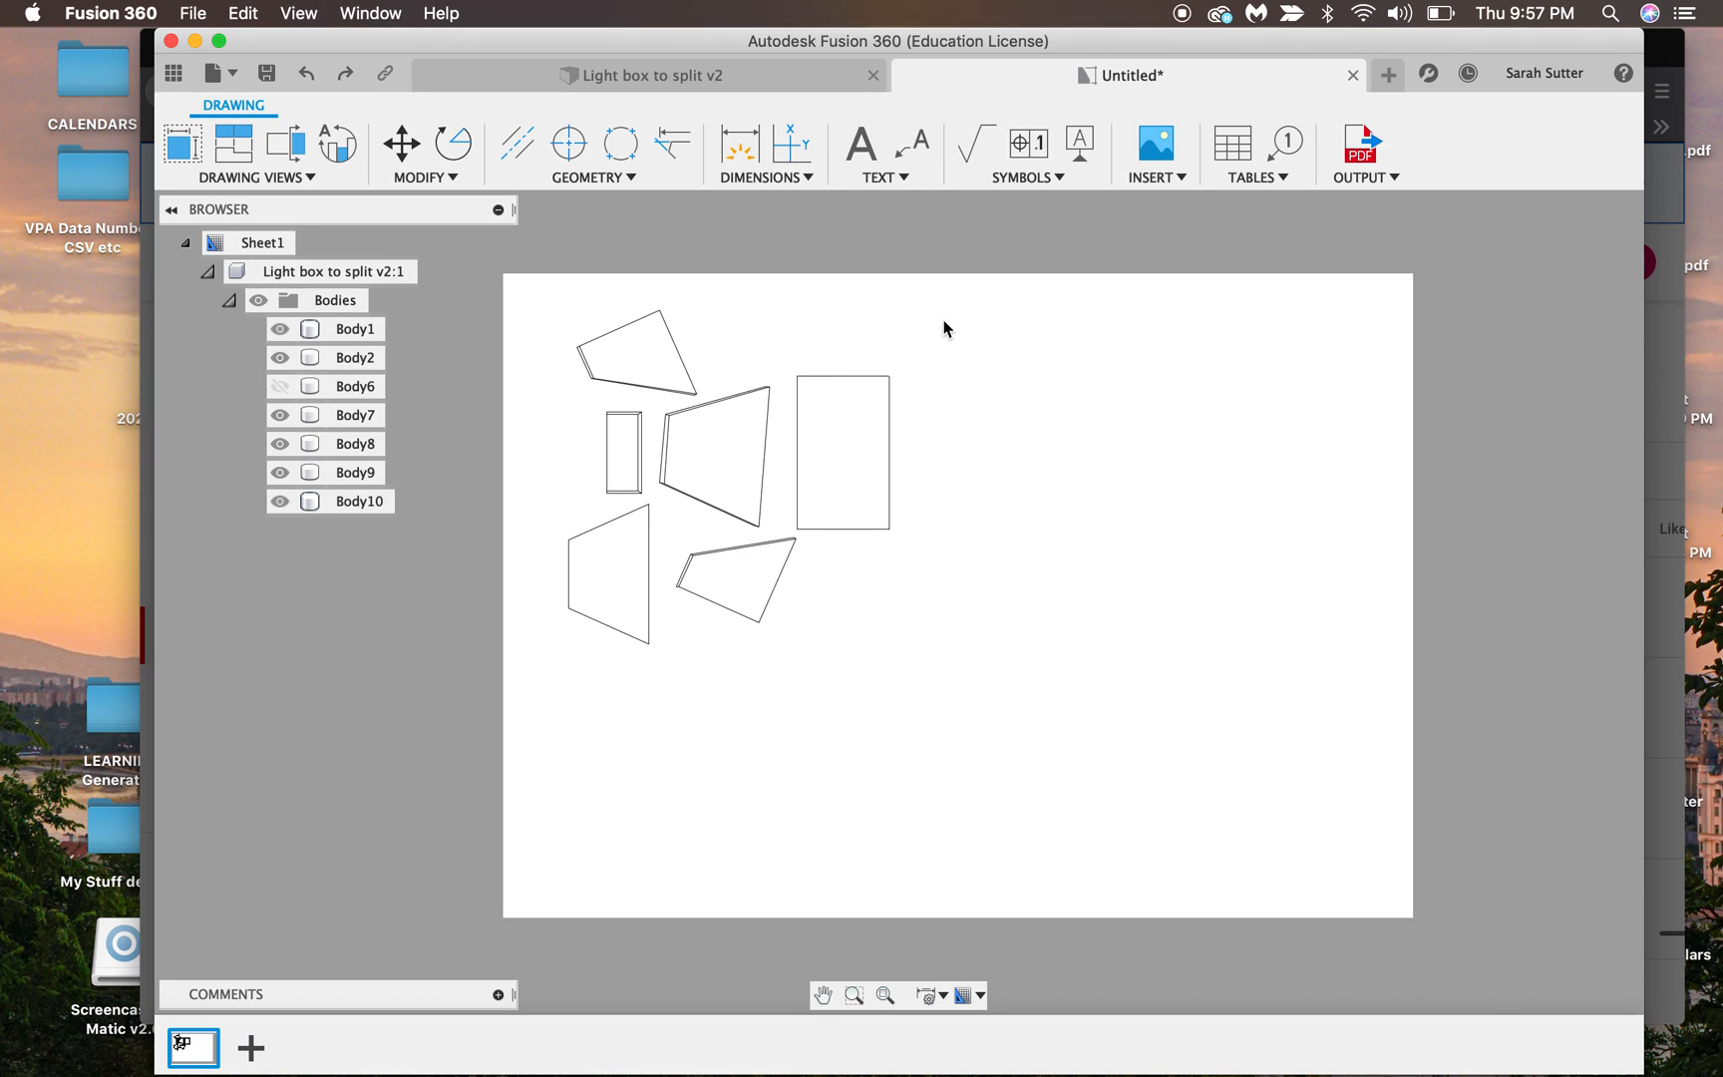
Step: Dimension the rectangle panel's height and width, and the short outer edge of the uppermost four-sided panel
click(743, 151)
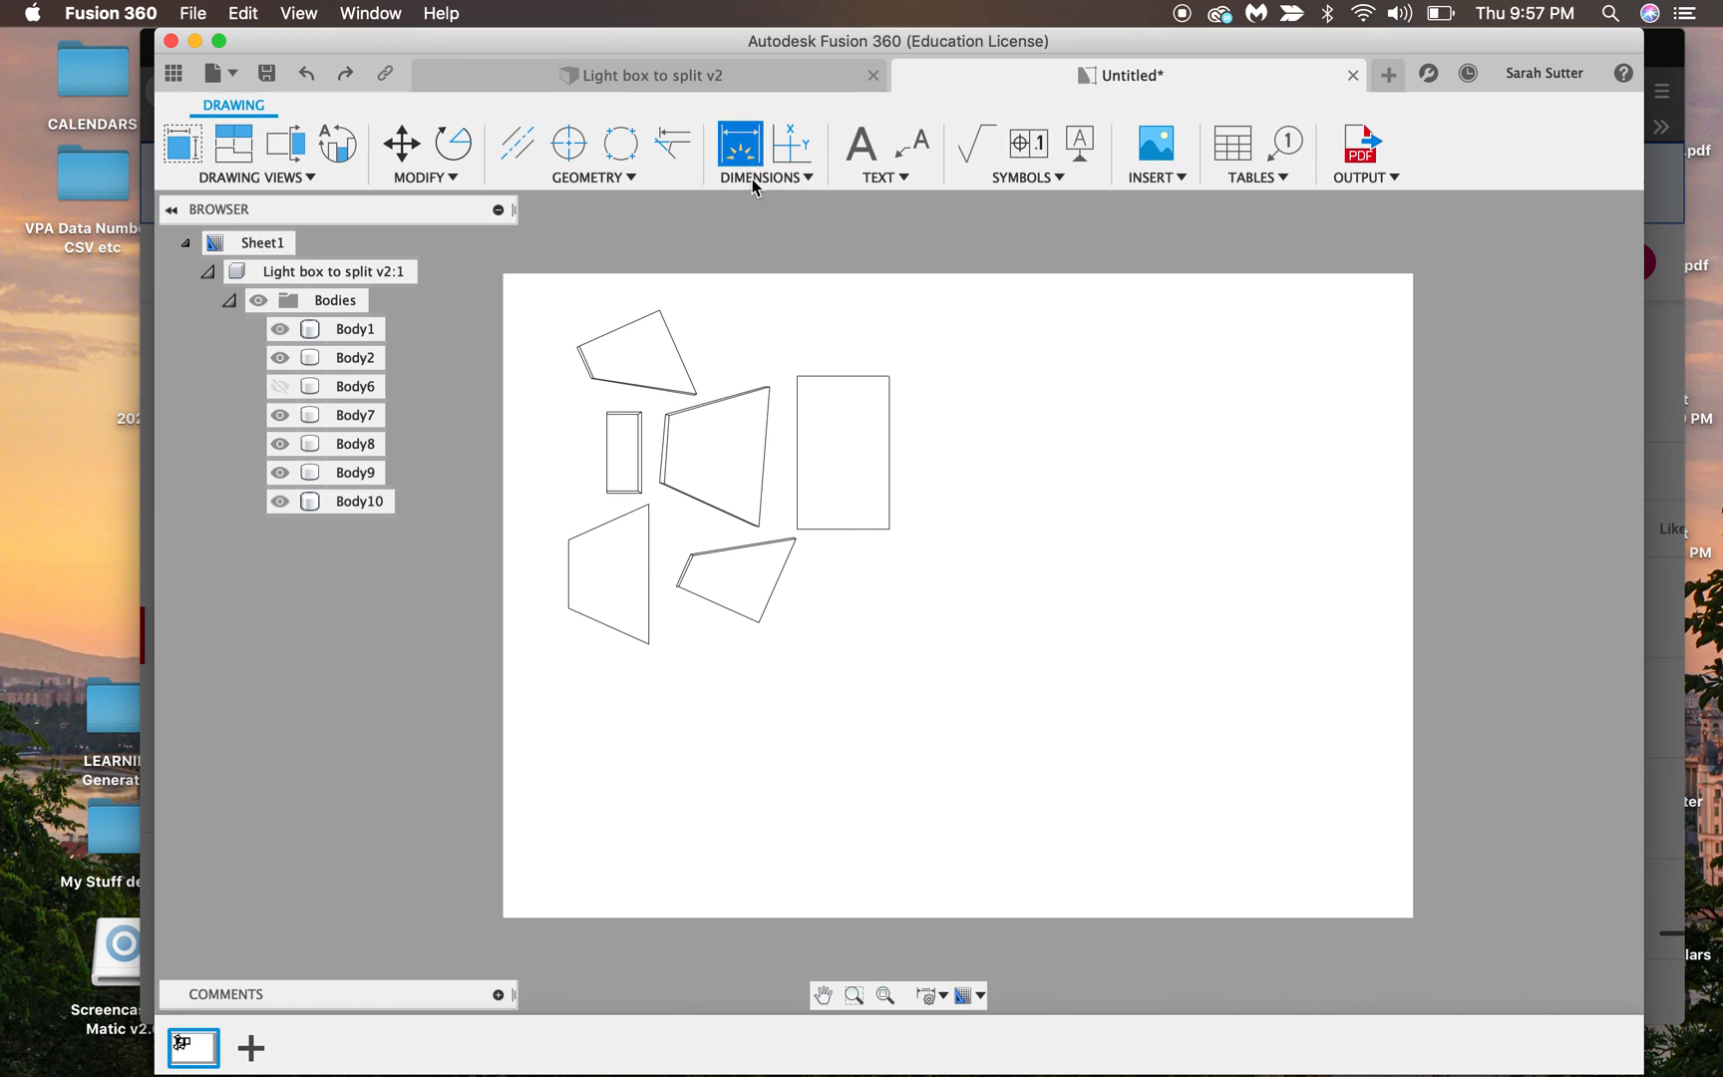
click(888, 453)
click(933, 453)
click(834, 377)
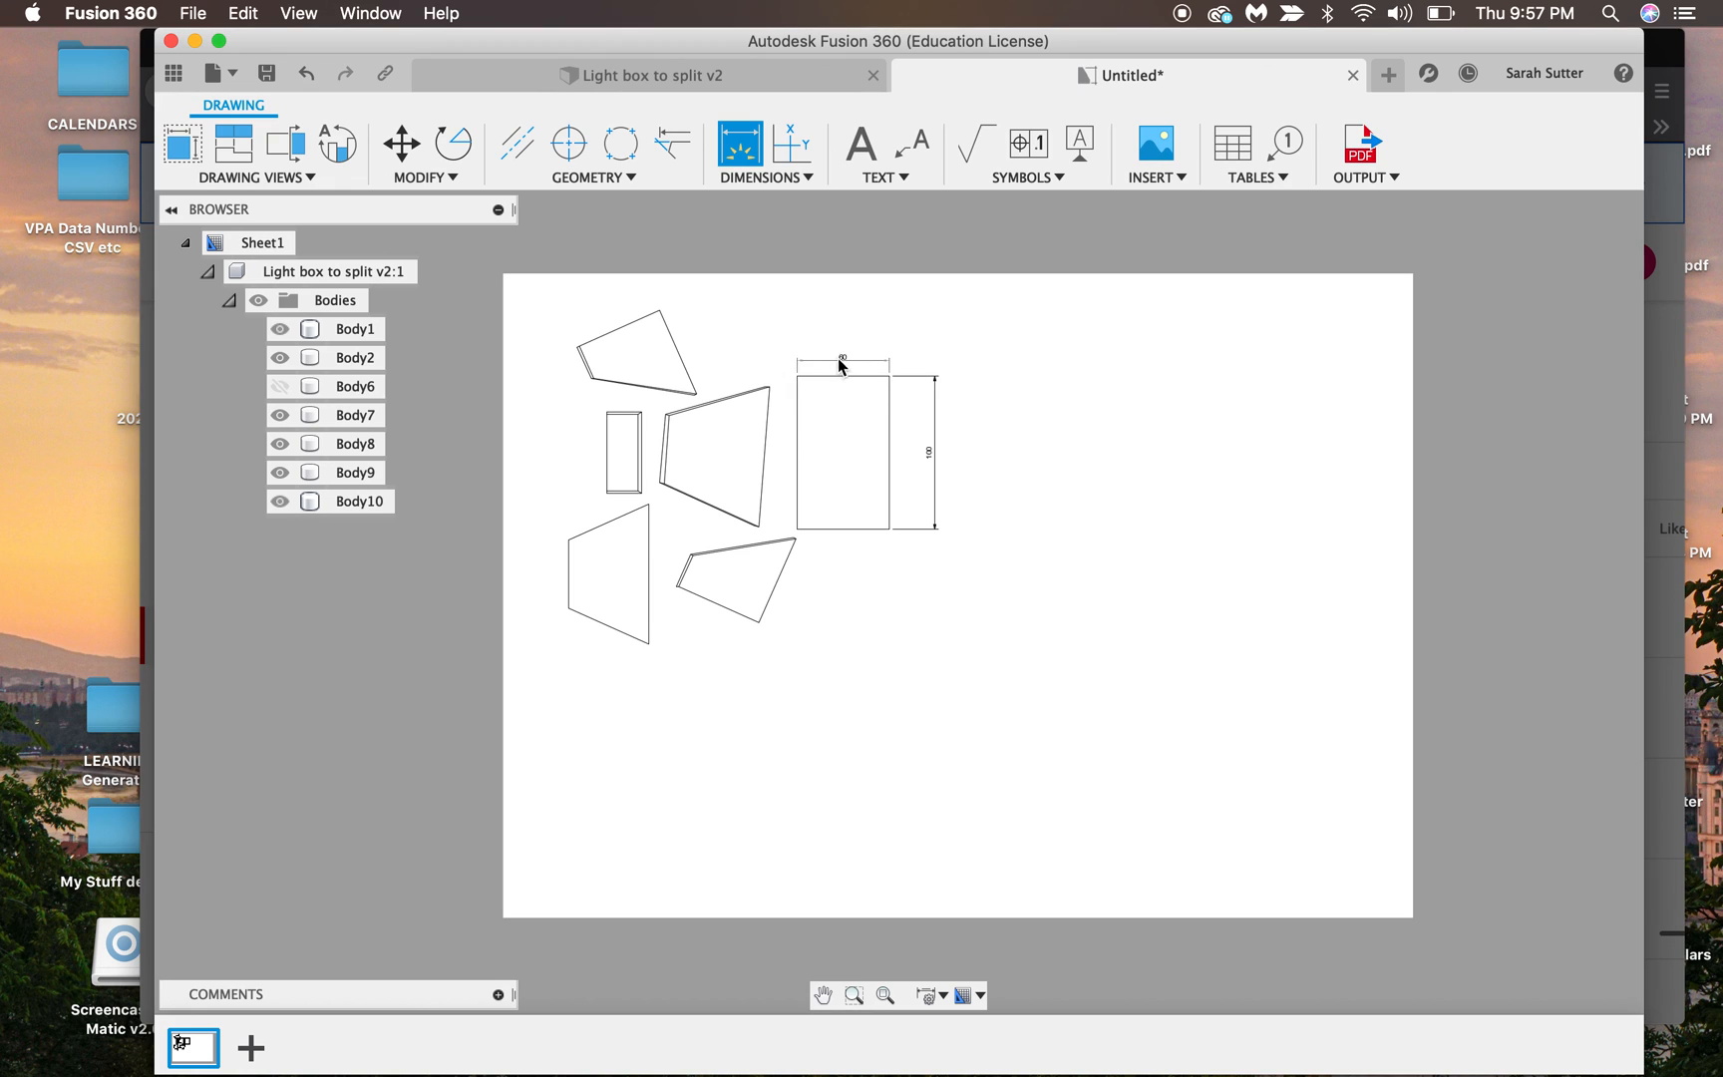
click(843, 346)
click(584, 365)
click(556, 391)
scroll(854, 385, up, 3)
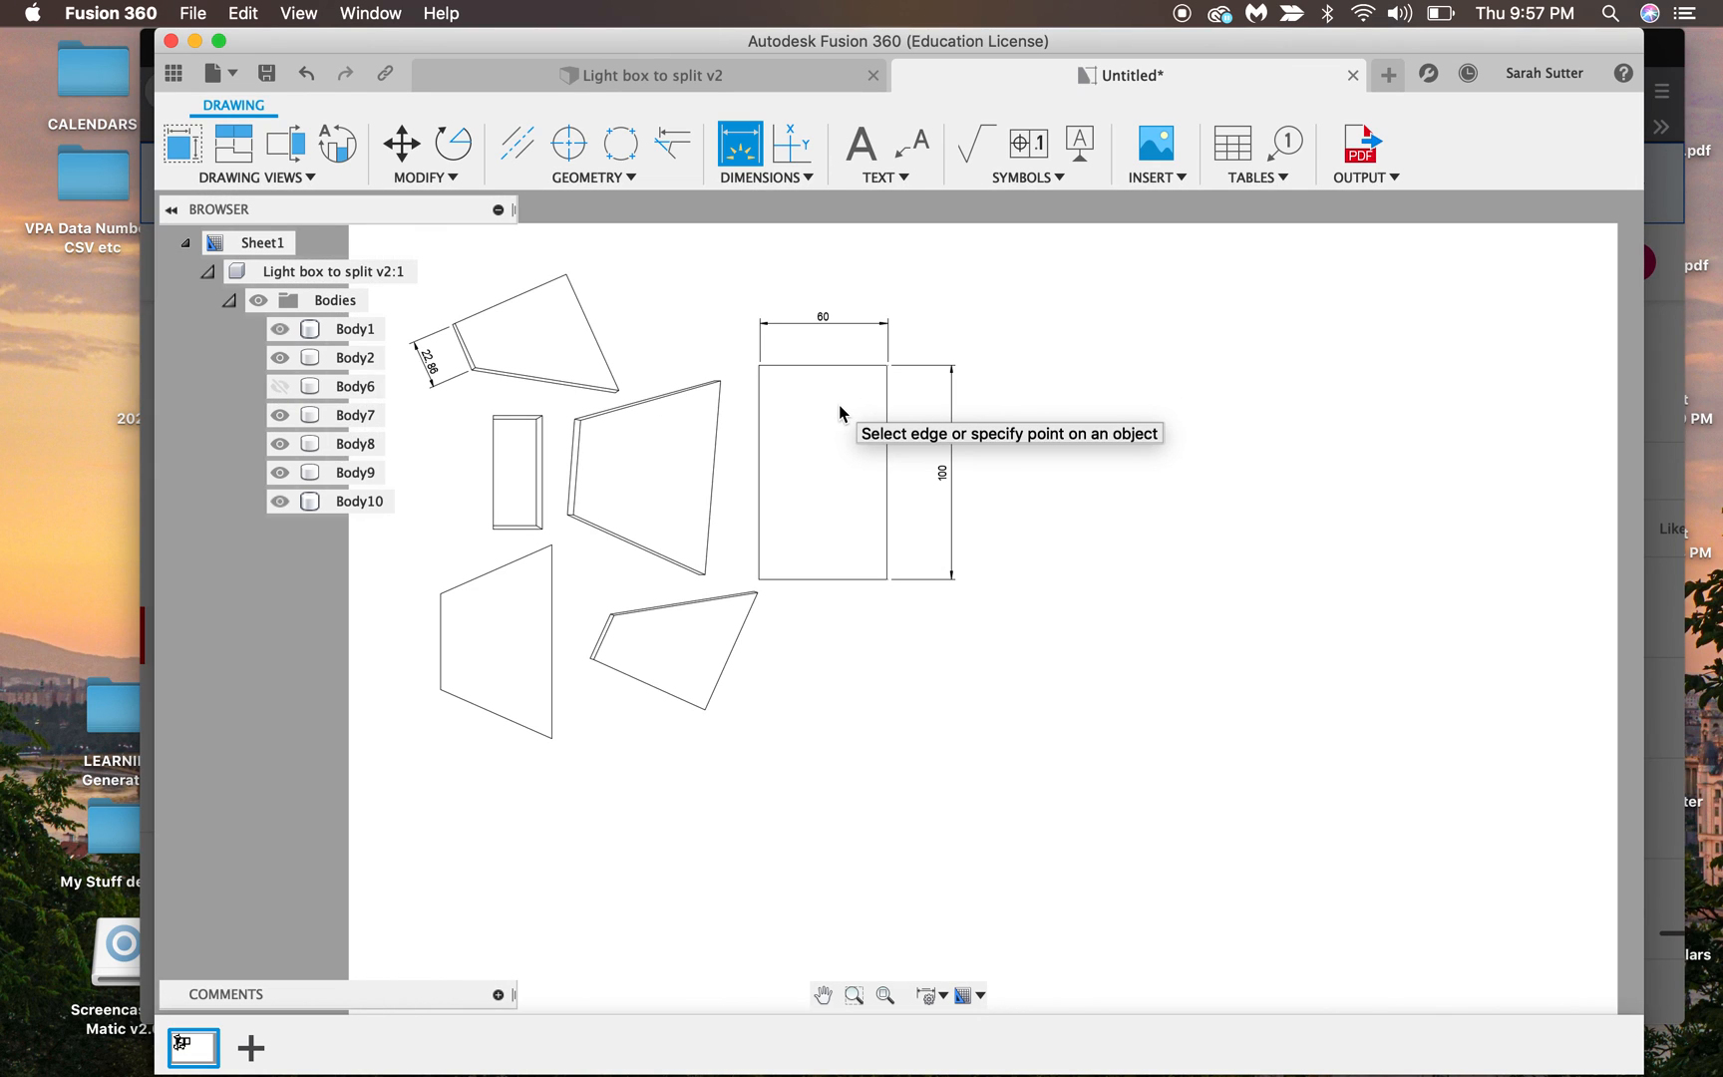
scroll(838, 404, up, 1)
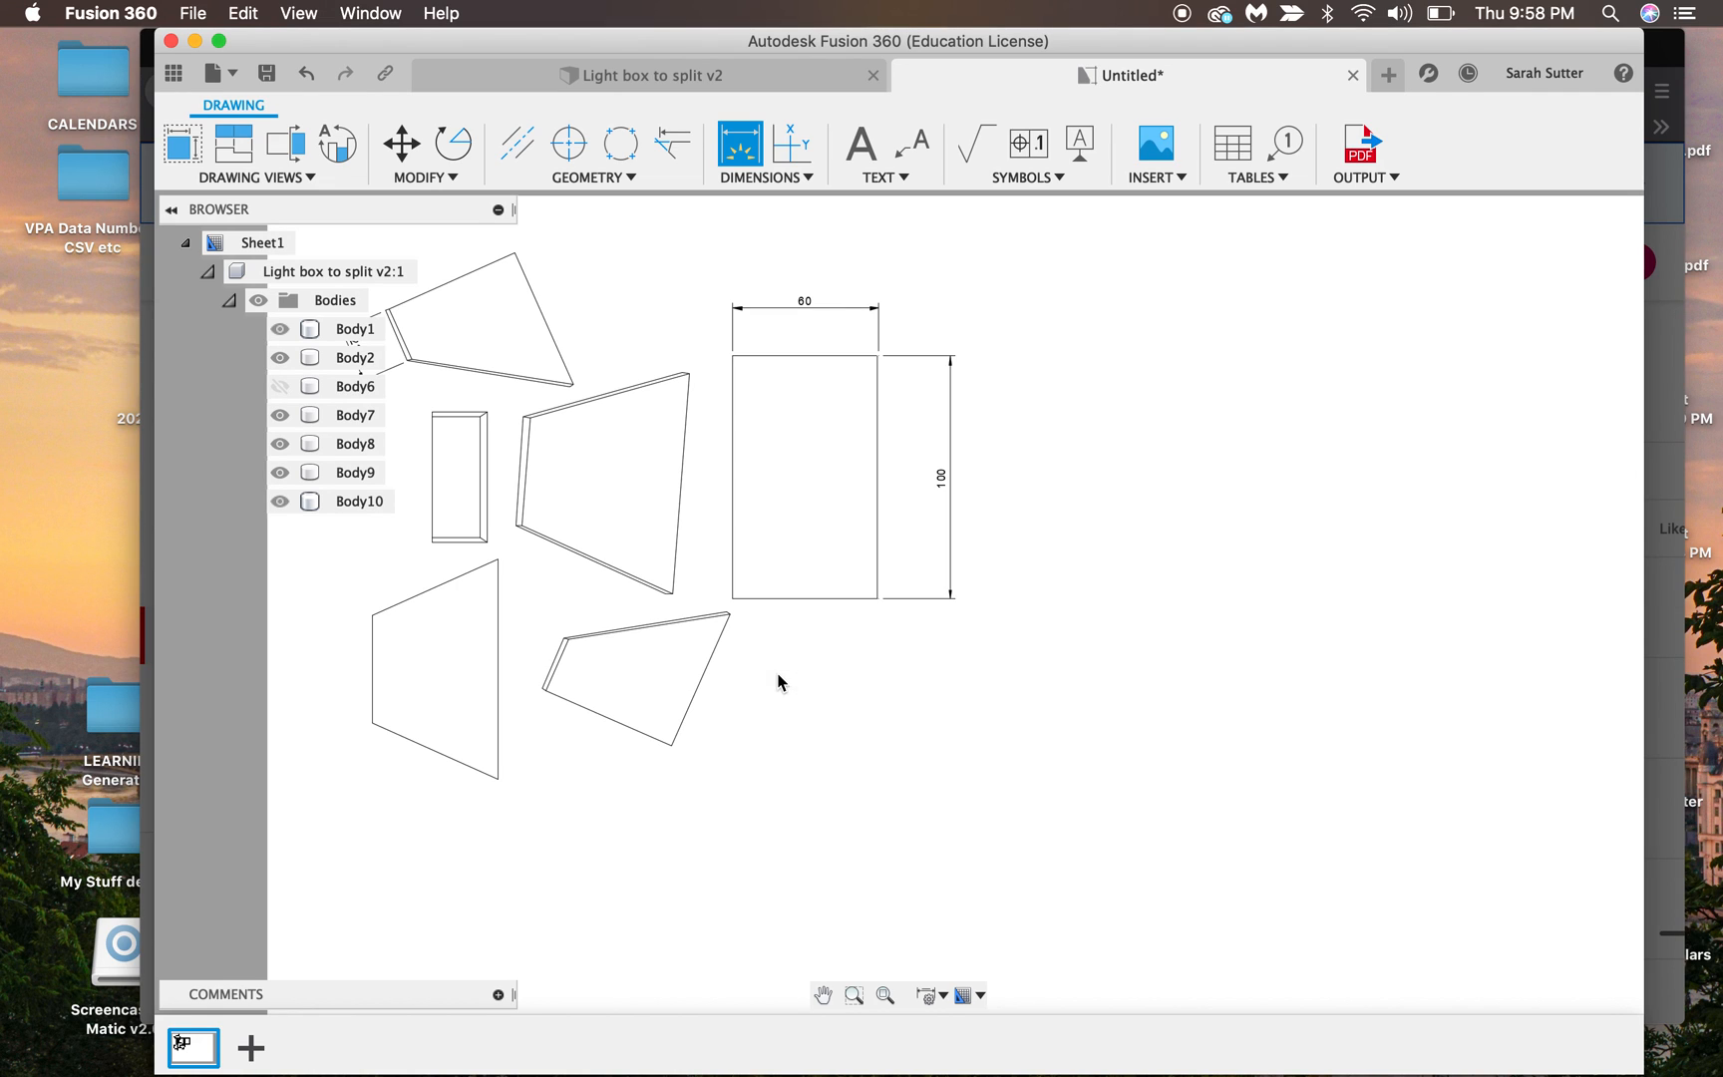
scroll(761, 668, left, 10)
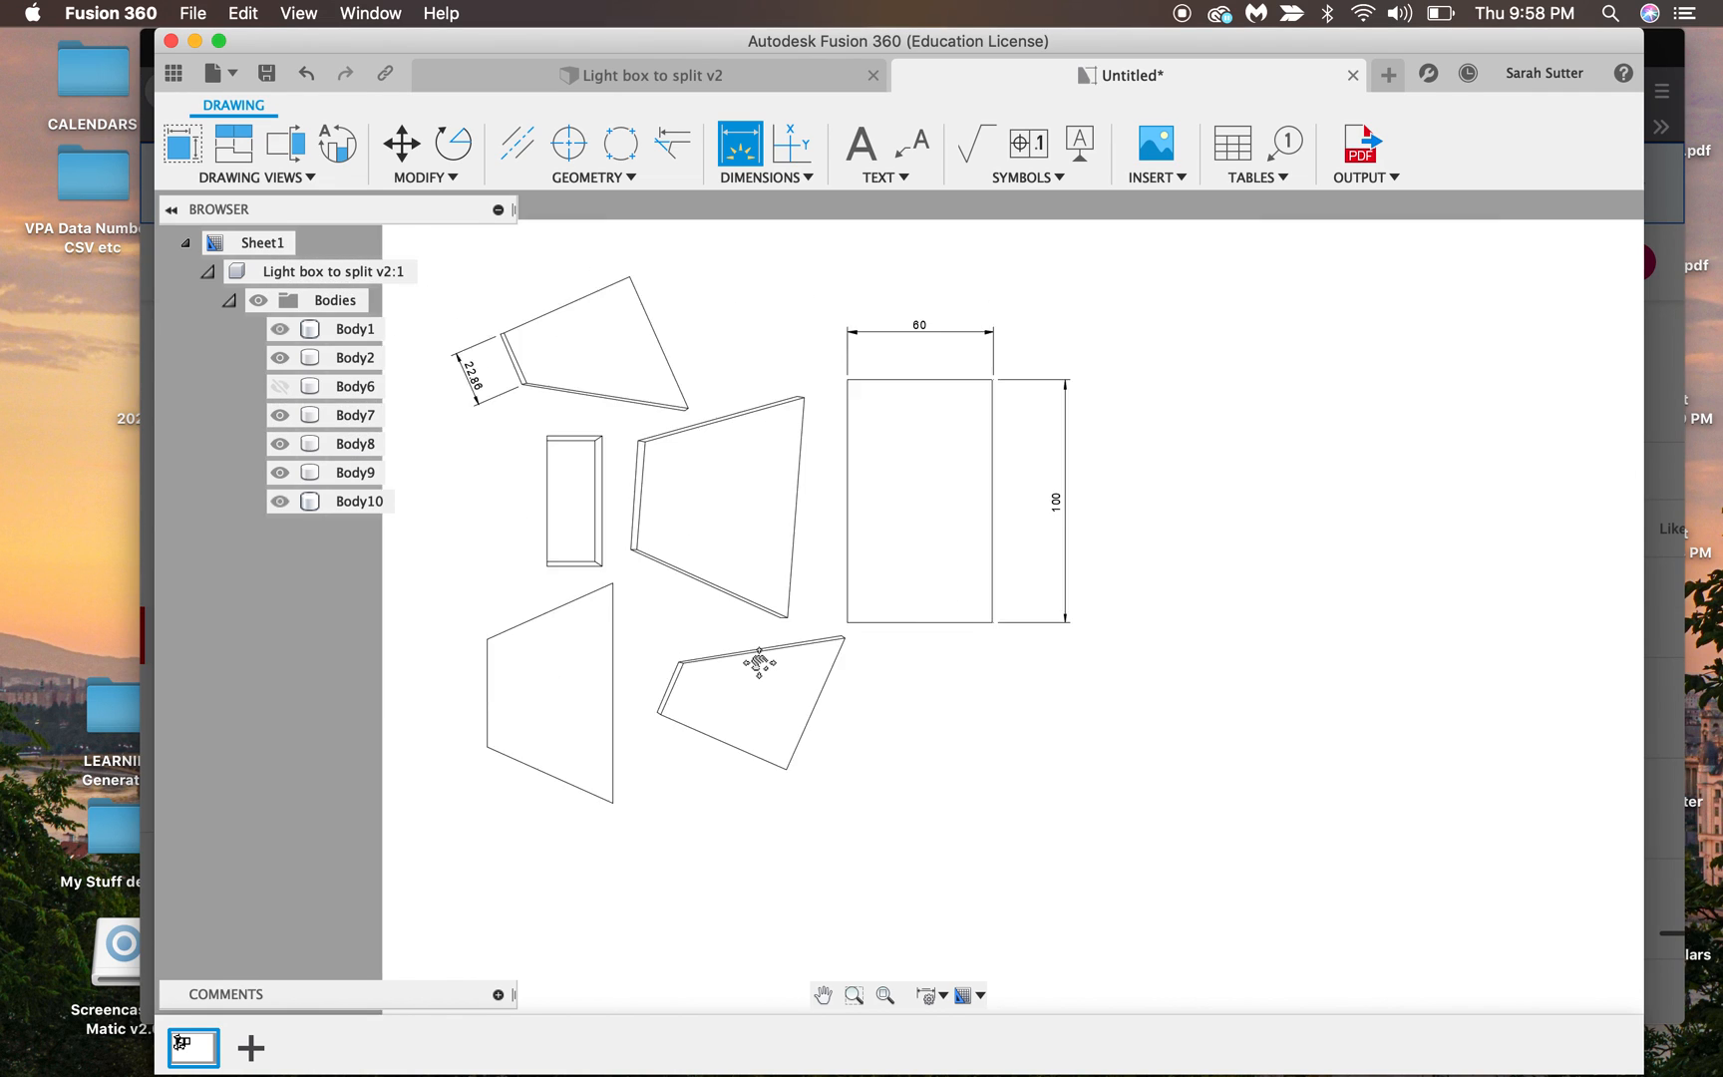
scroll(760, 662, up, 1)
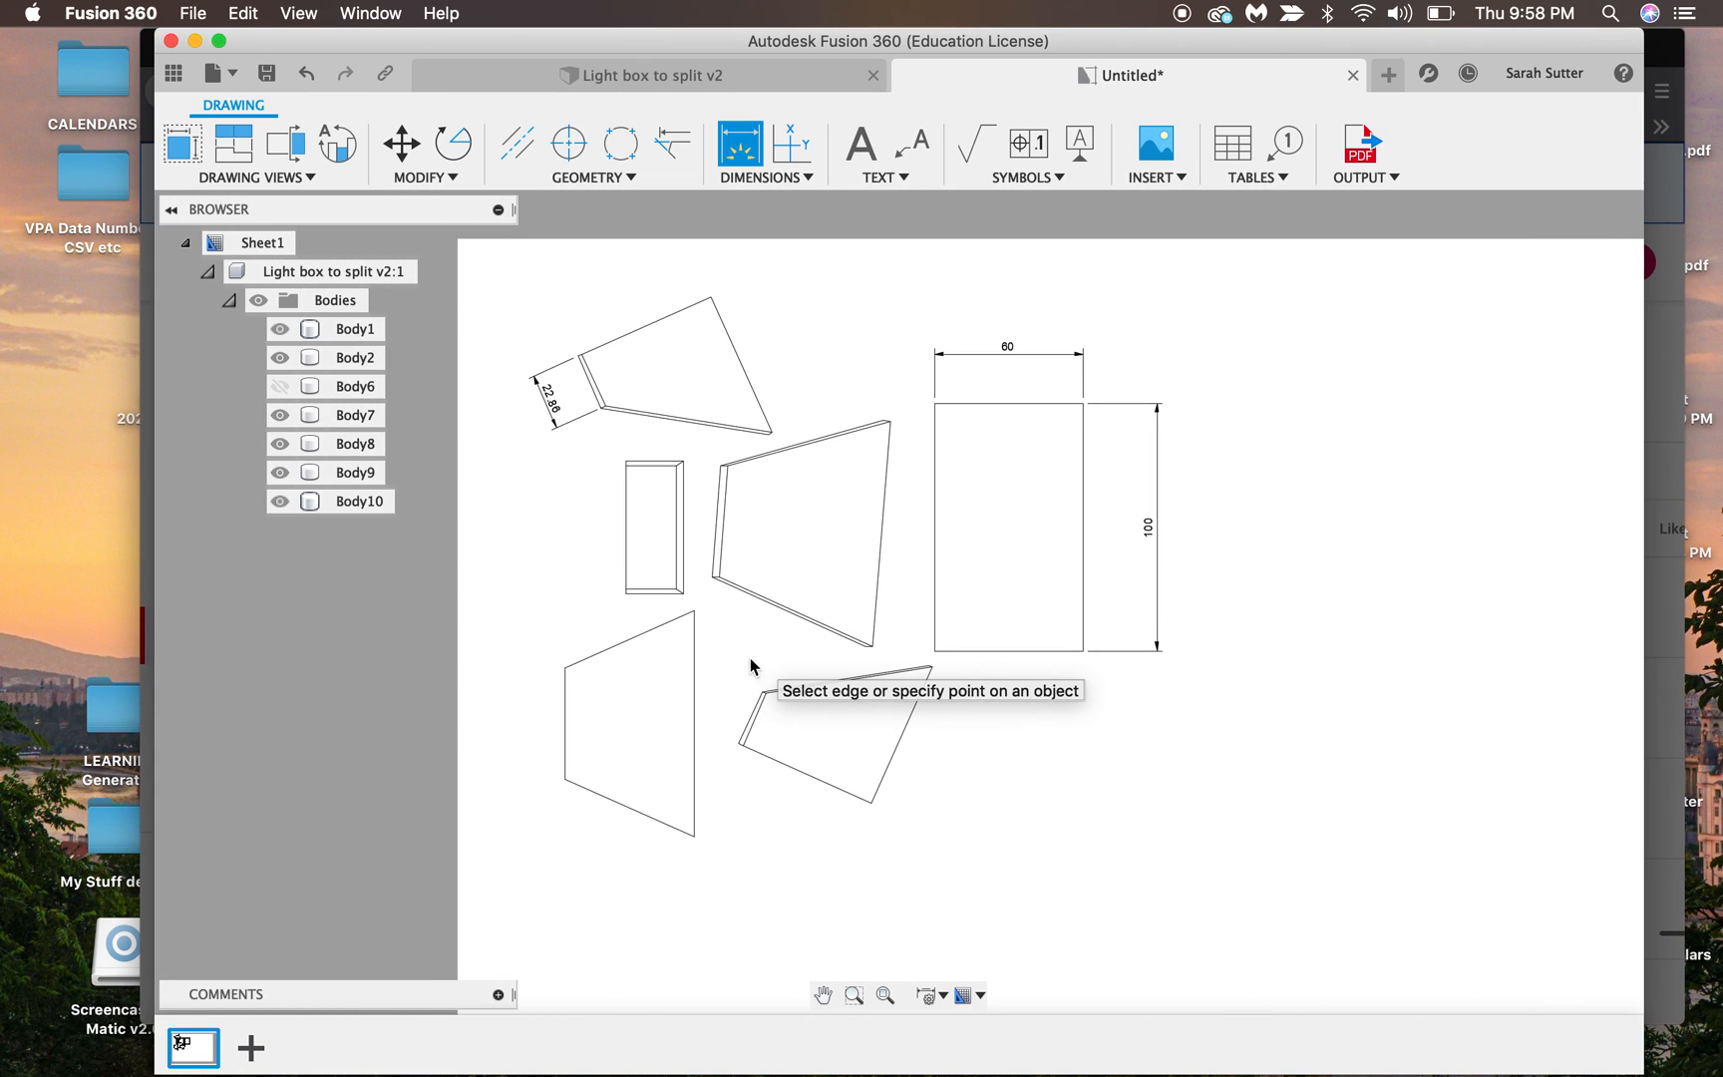